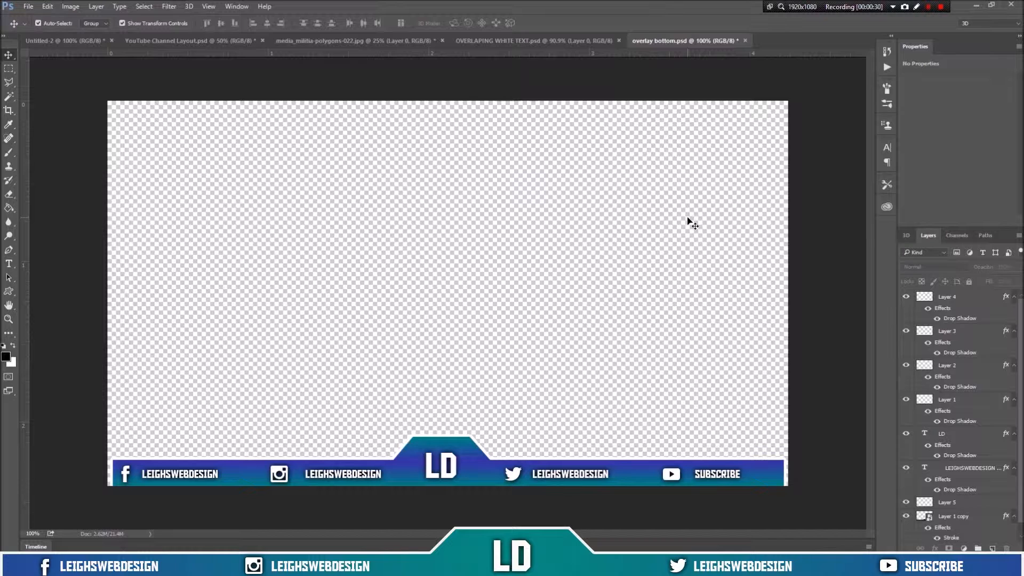
Step: Start a new document sized 1920 by 1080 pixels
key(ctrl+n)
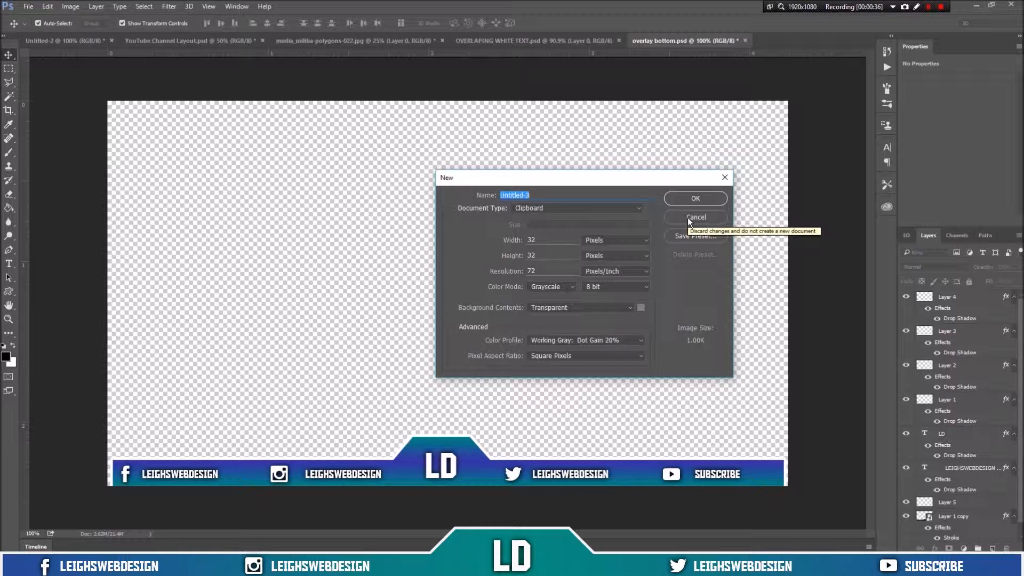
double_click(551, 240)
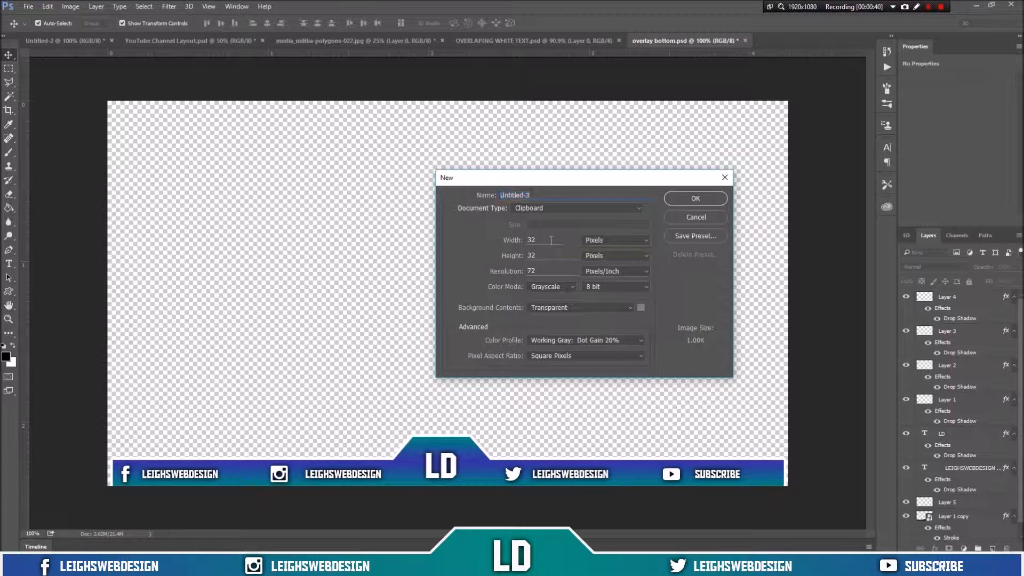
text(1)
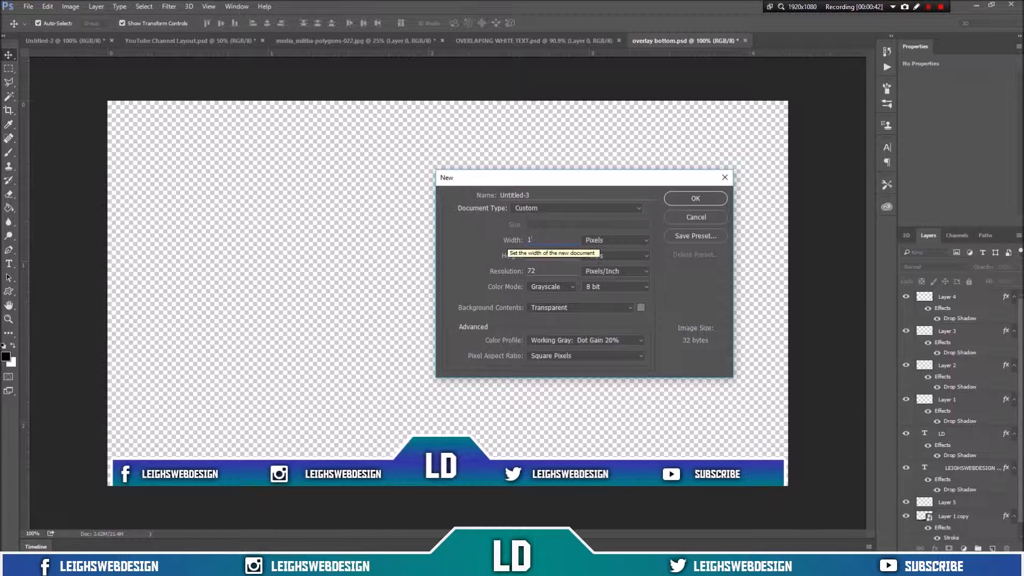
text(920)
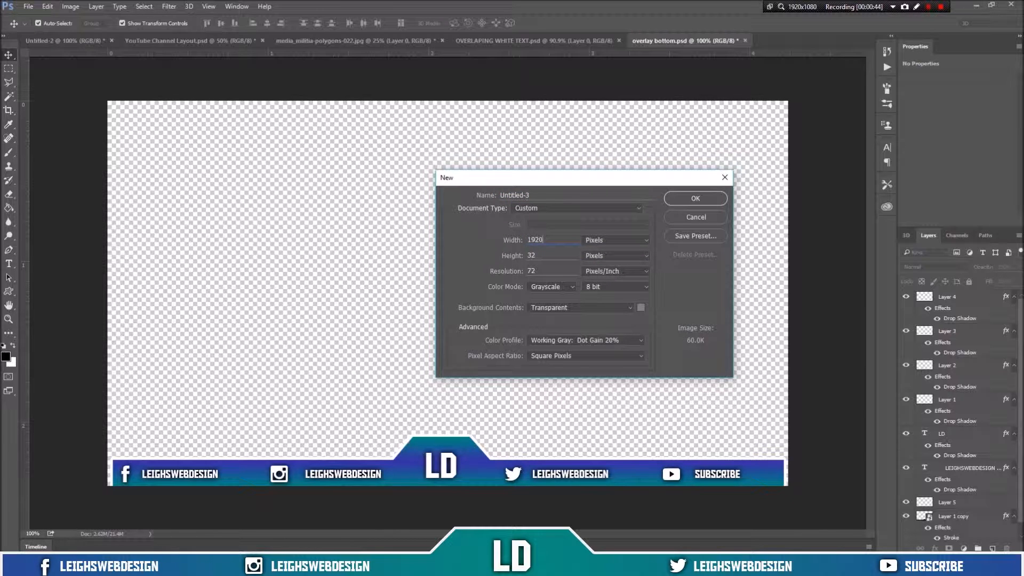
key(Tab)
text(1080)
key(shift+Tab)
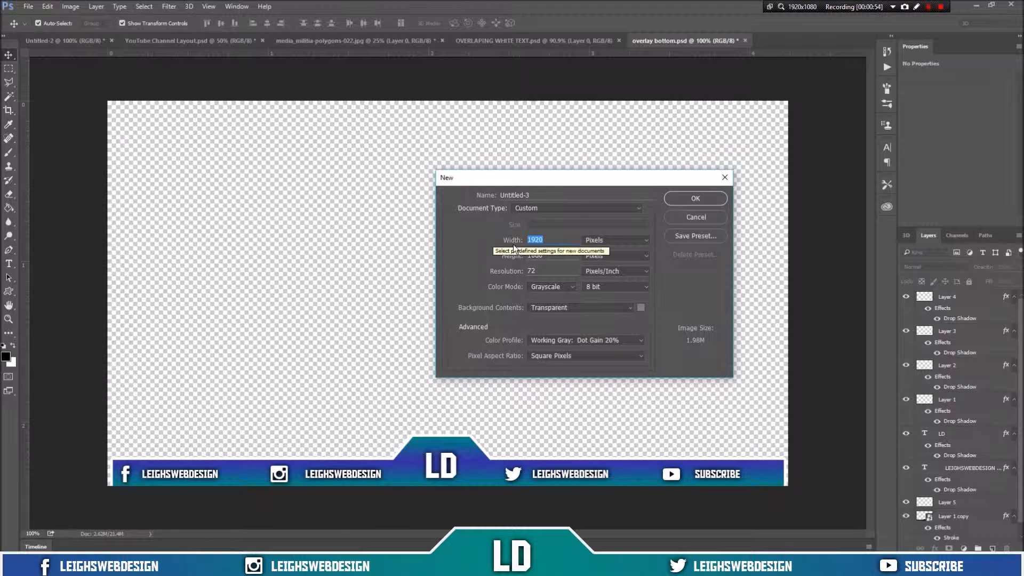
key(Tab)
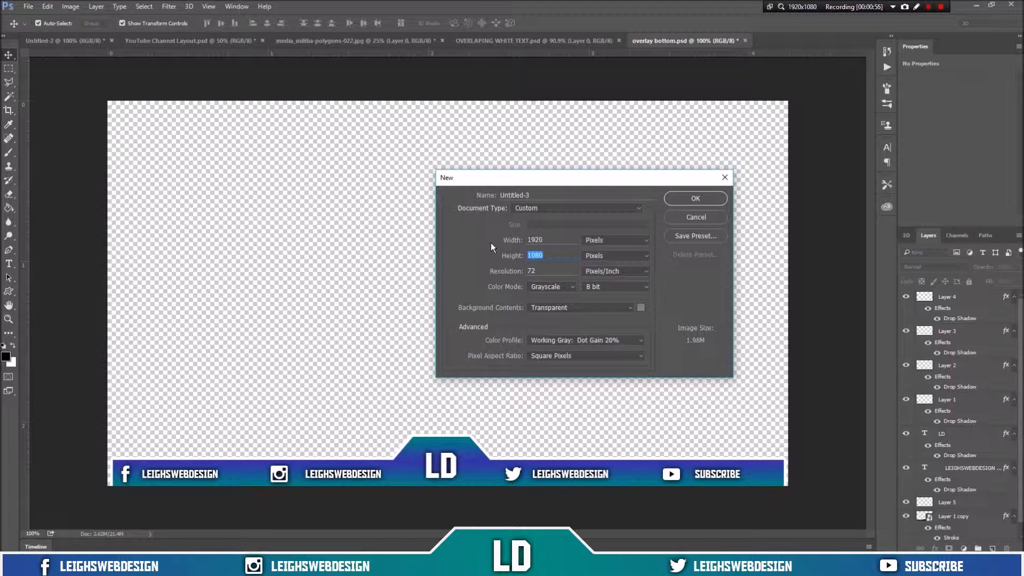
Step: Set the colour mode to RGB Color and create the document
click(558, 289)
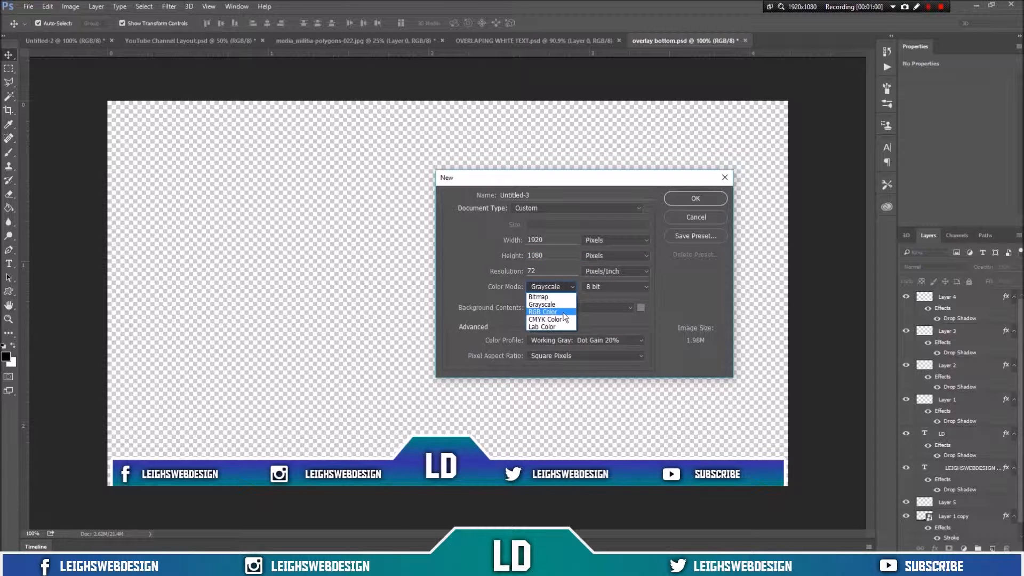
click(550, 312)
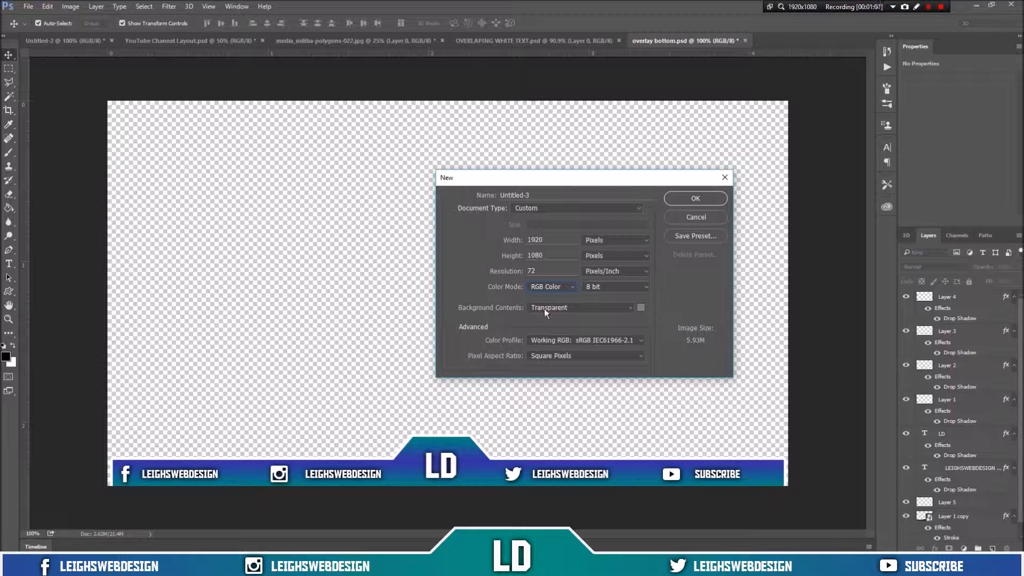
click(544, 309)
click(558, 339)
click(679, 200)
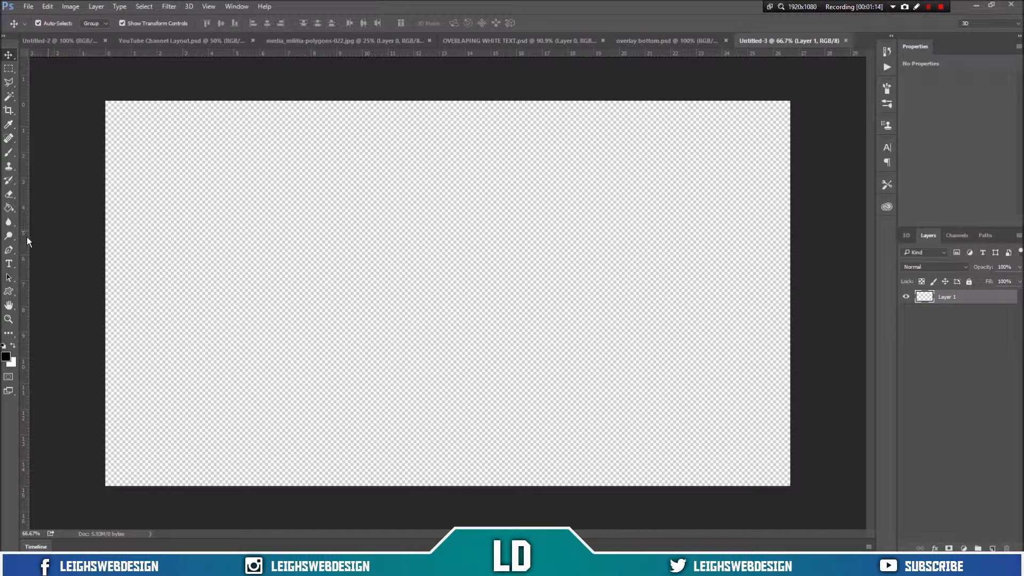
Step: Add a vertical guide at the canvas centre and draw a polygonal selection of a top-left bar with an angled notch ending at the guide
drag(24, 233, 446, 251)
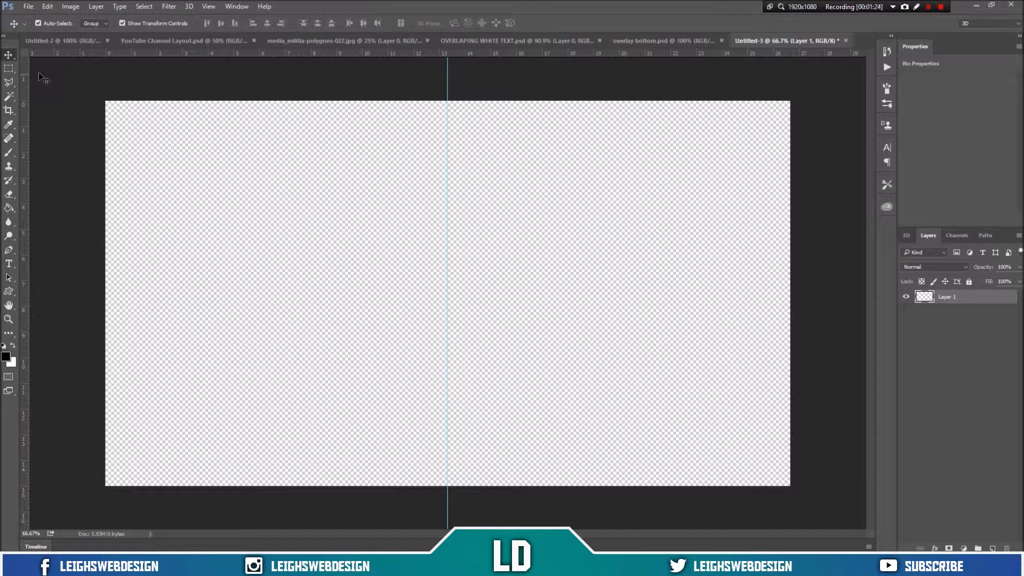
click(9, 84)
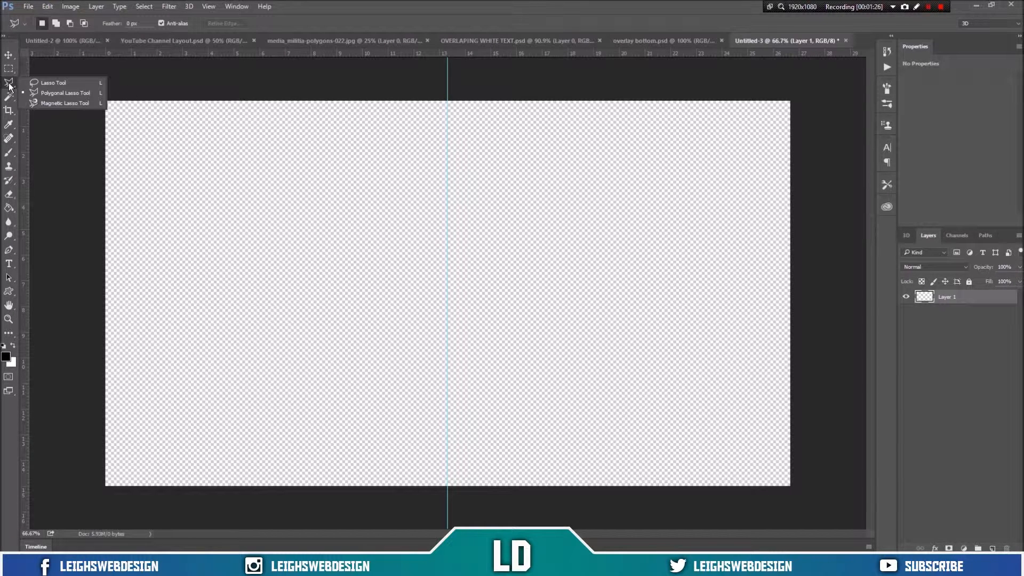
click(30, 92)
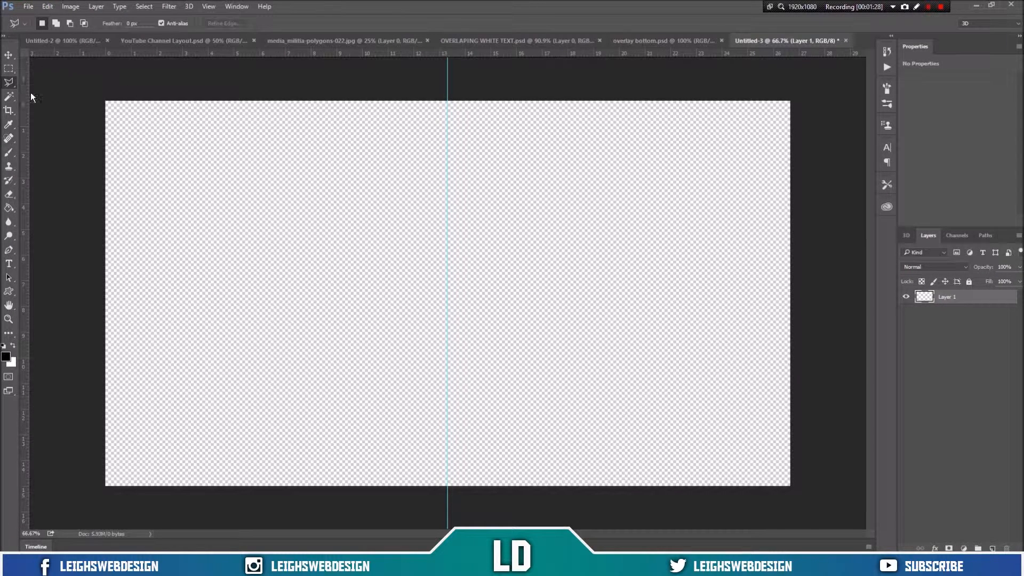
click(90, 124)
click(393, 125)
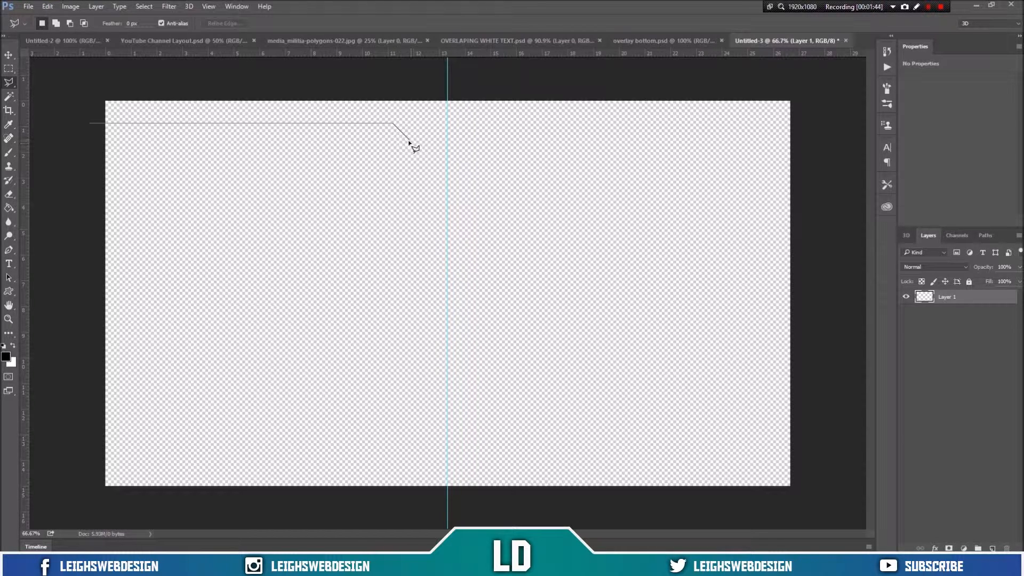
click(409, 141)
click(447, 140)
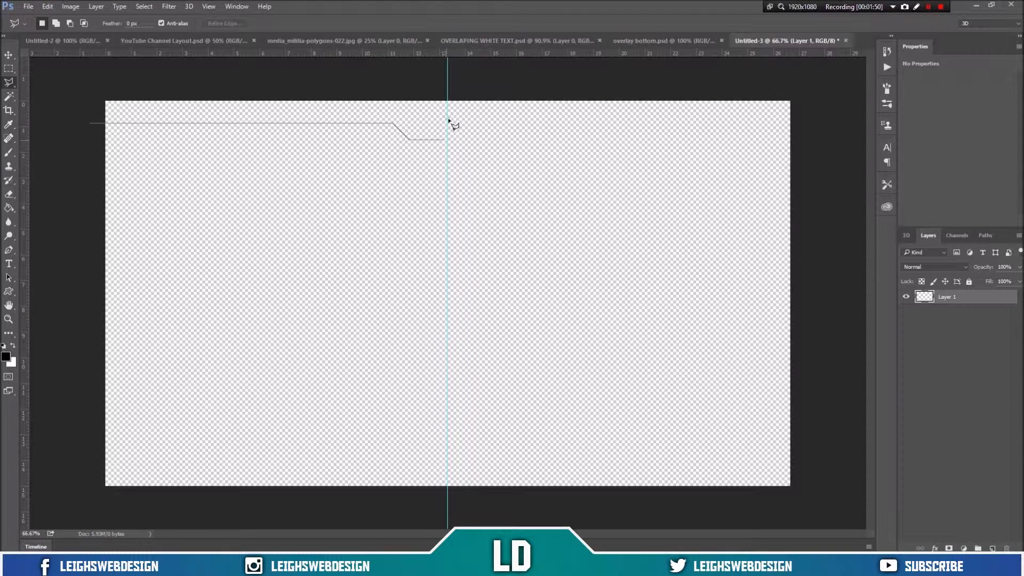
click(447, 86)
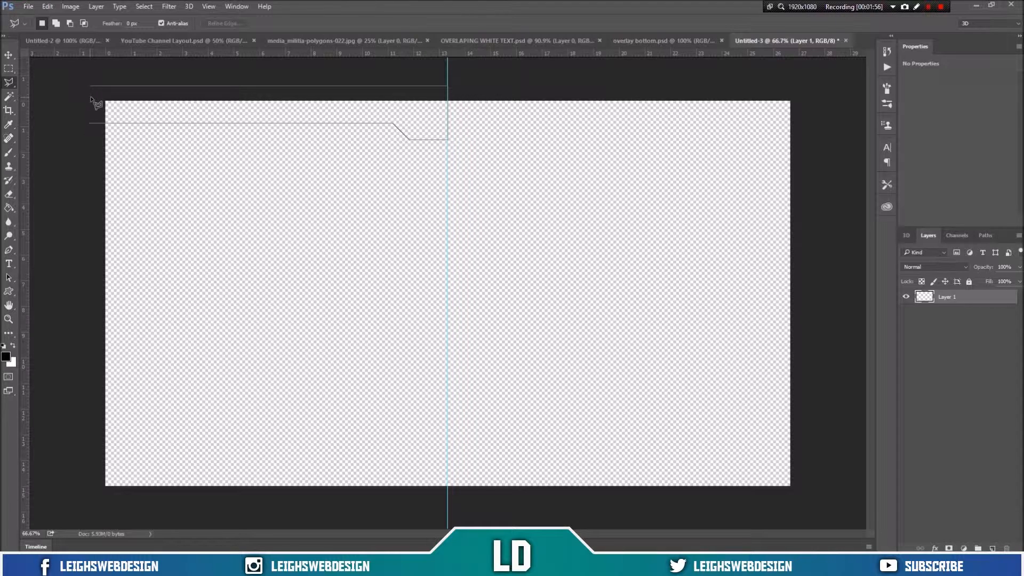
click(92, 124)
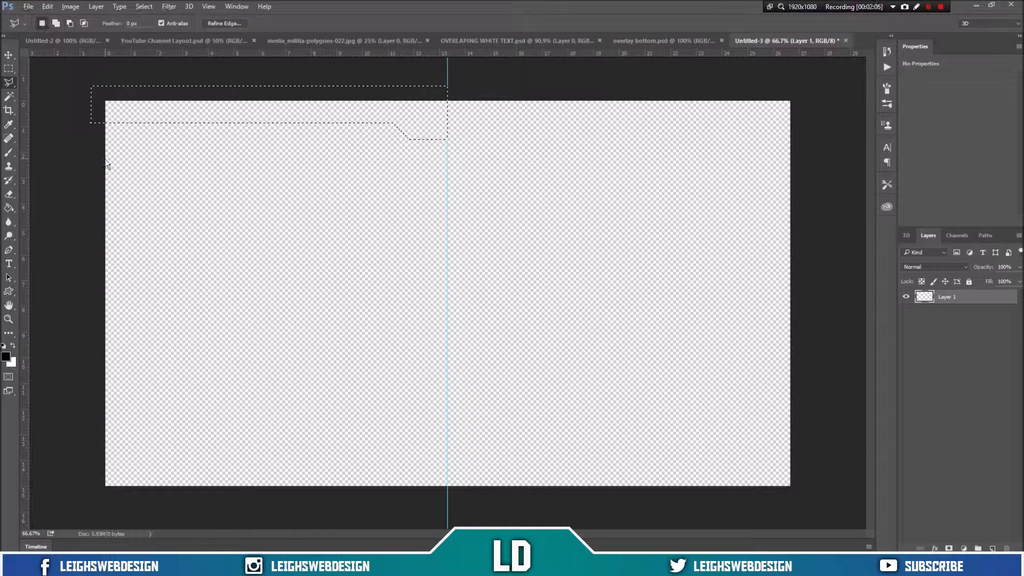
Step: Fill the selection with black and copy it to a new layer
key(alt+BackSpace)
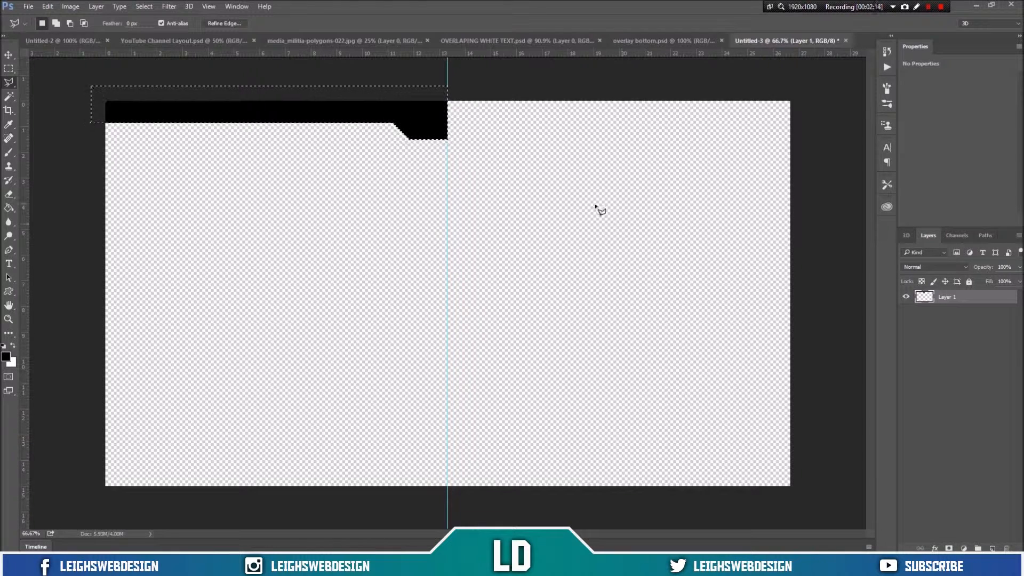
click(968, 341)
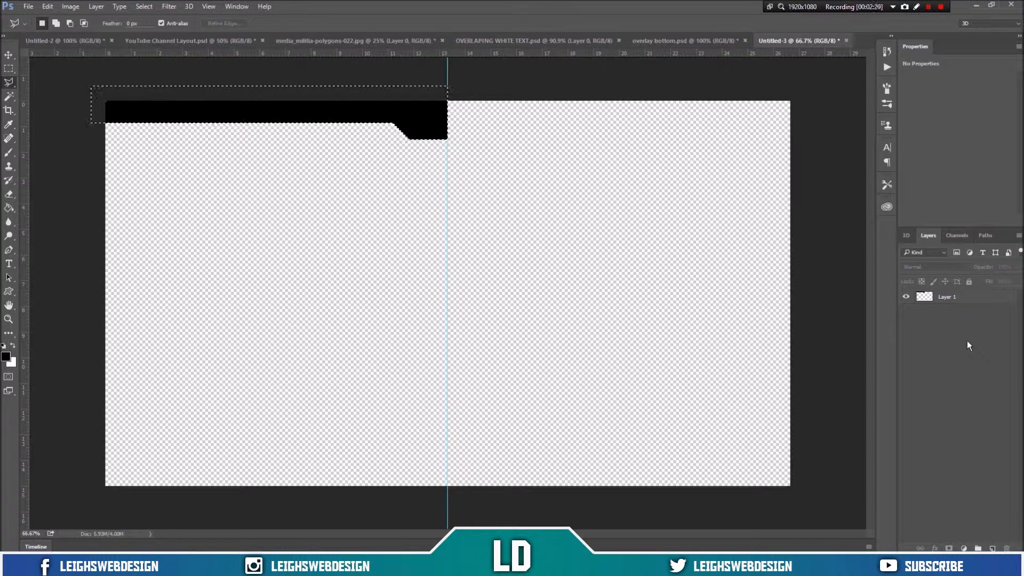
click(966, 297)
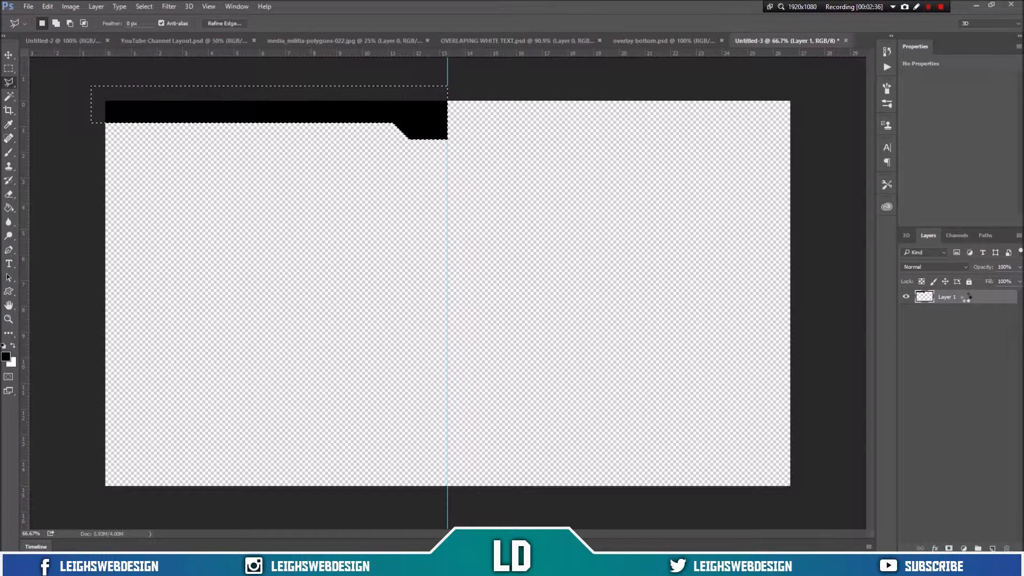
key(ctrl+j)
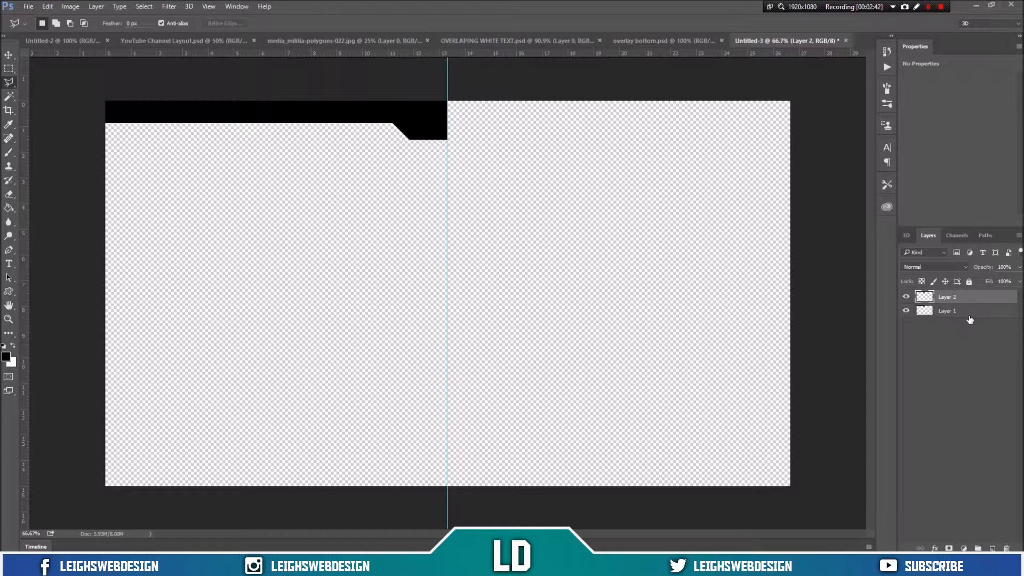
Step: Flip the copied layer horizontally
click(48, 7)
mouse_move(121, 230)
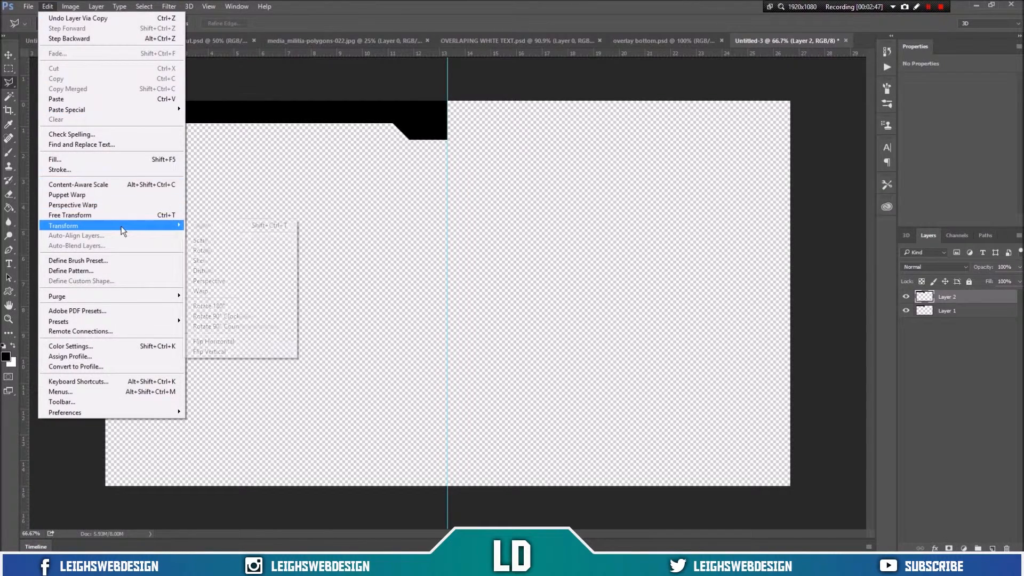
click(235, 340)
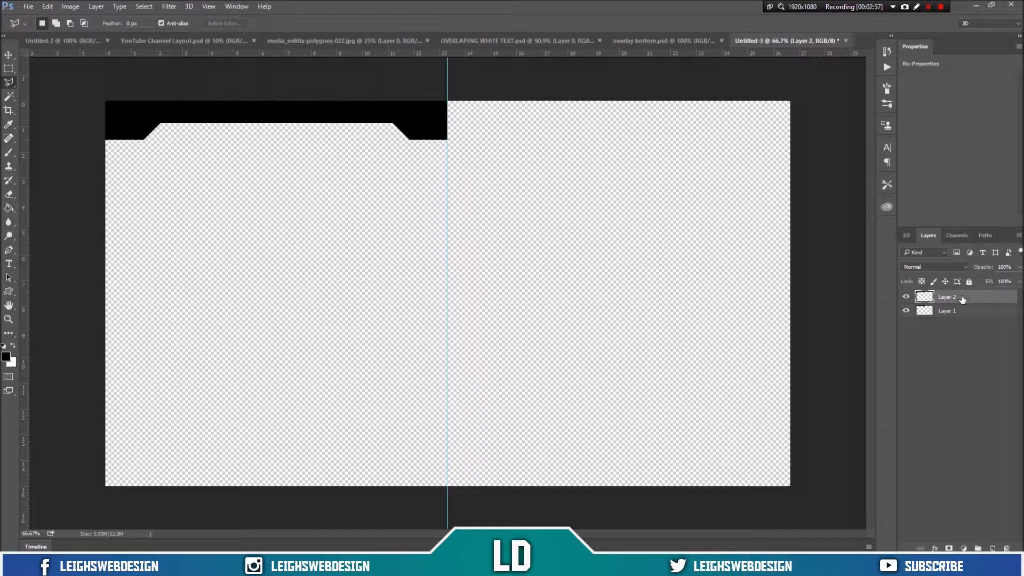
Step: Move the flipped copy to the right half so both notches meet at the centre guide
click(10, 55)
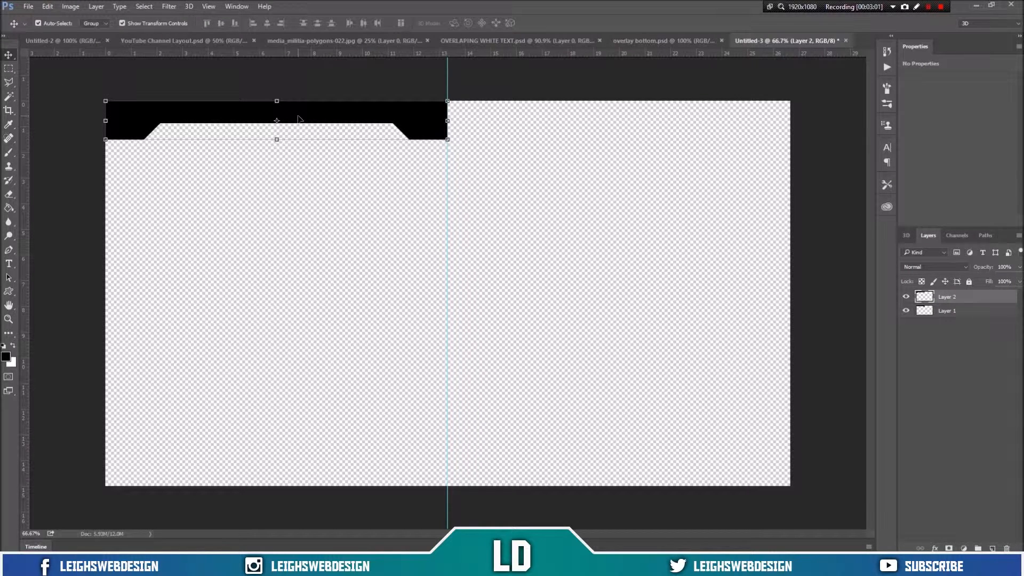
drag(322, 115, 643, 126)
click(681, 200)
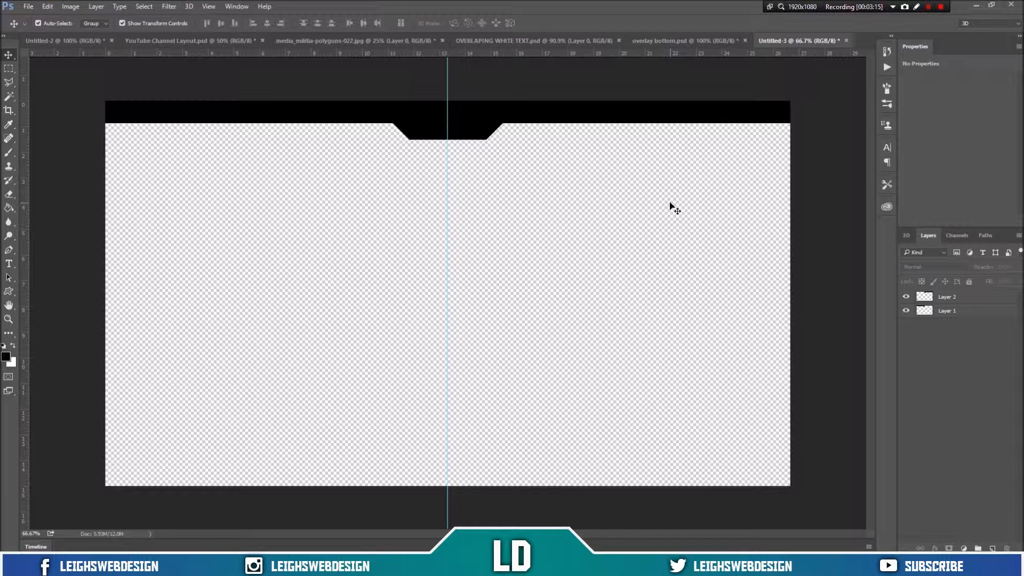
Step: Select both bar layers and convert them into a single smart object
key(ctrl+semicolon)
key(ctrl+semicolon)
click(963, 302)
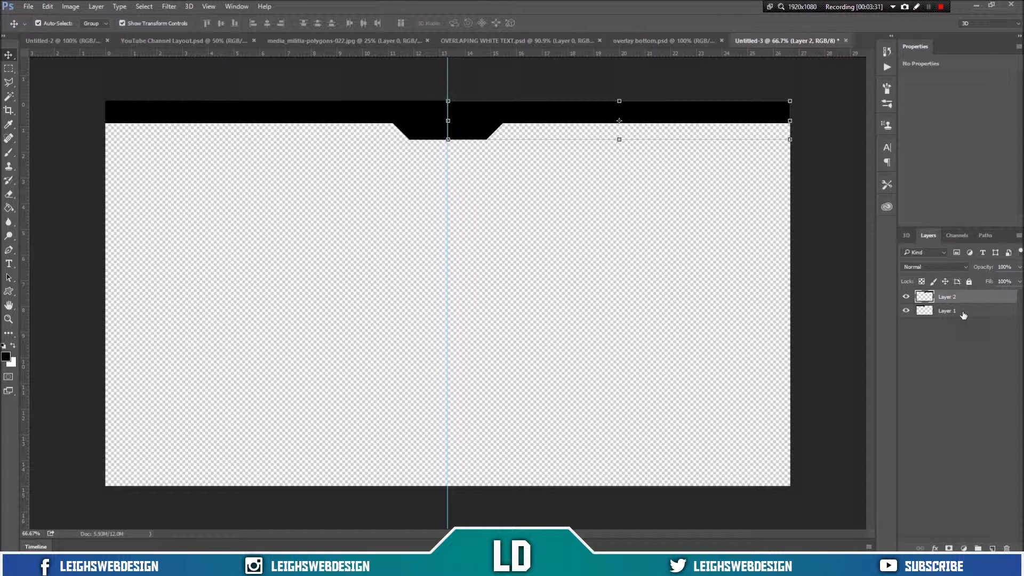
shift+click(963, 315)
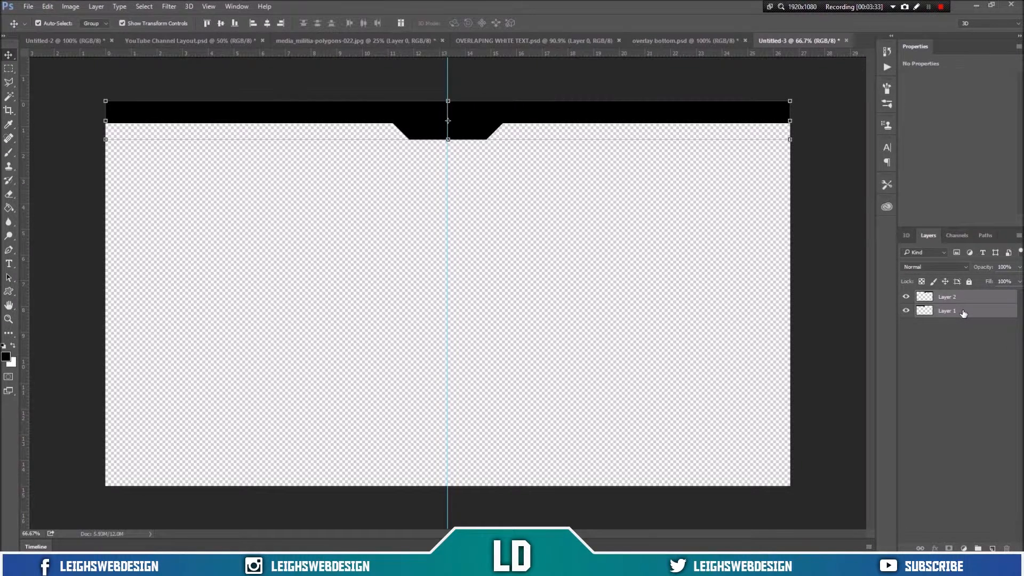
right_click(963, 313)
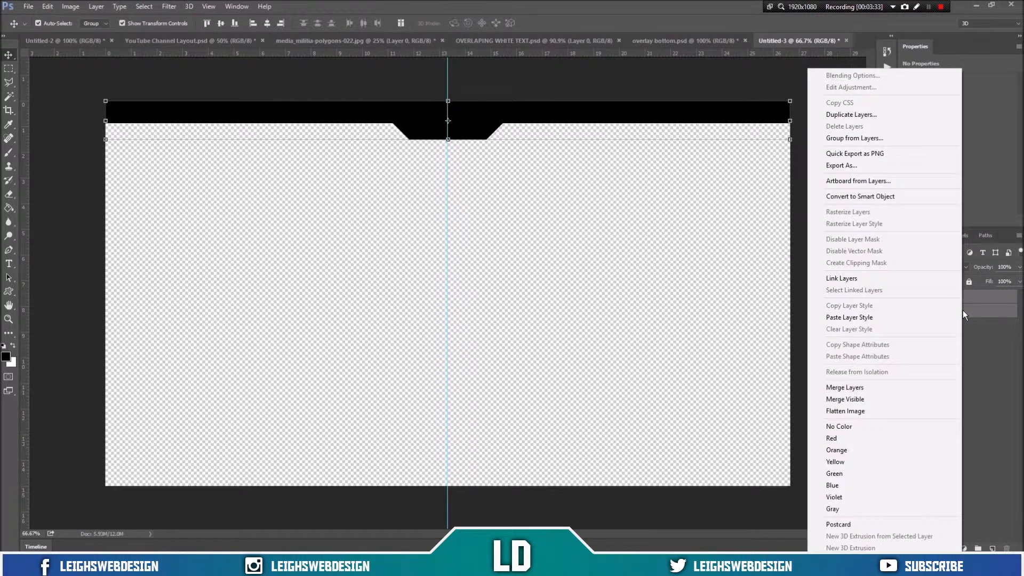
click(905, 205)
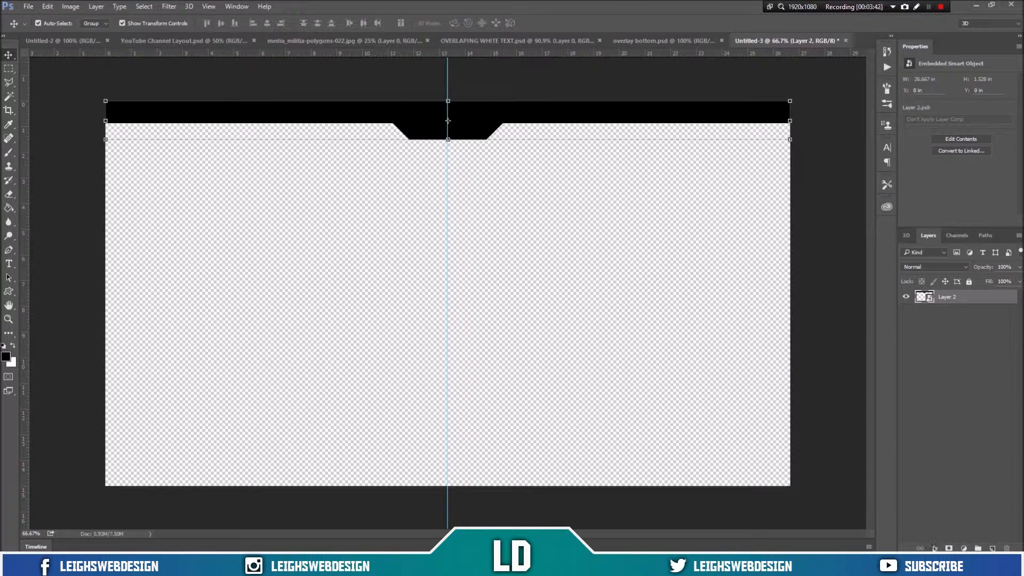
Step: Add a Stroke layer style to the smart object with a size of 5 px
click(934, 548)
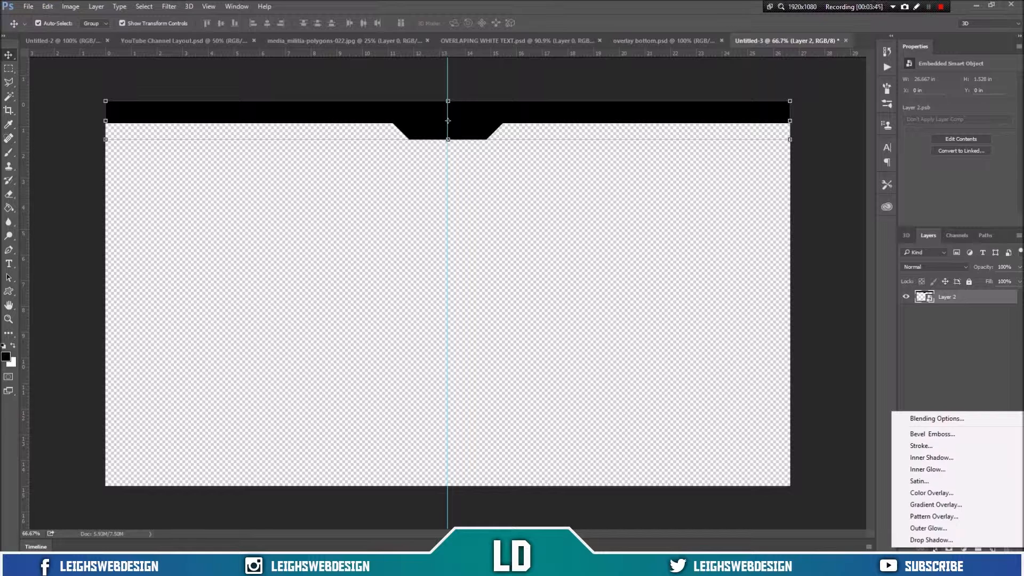
click(938, 423)
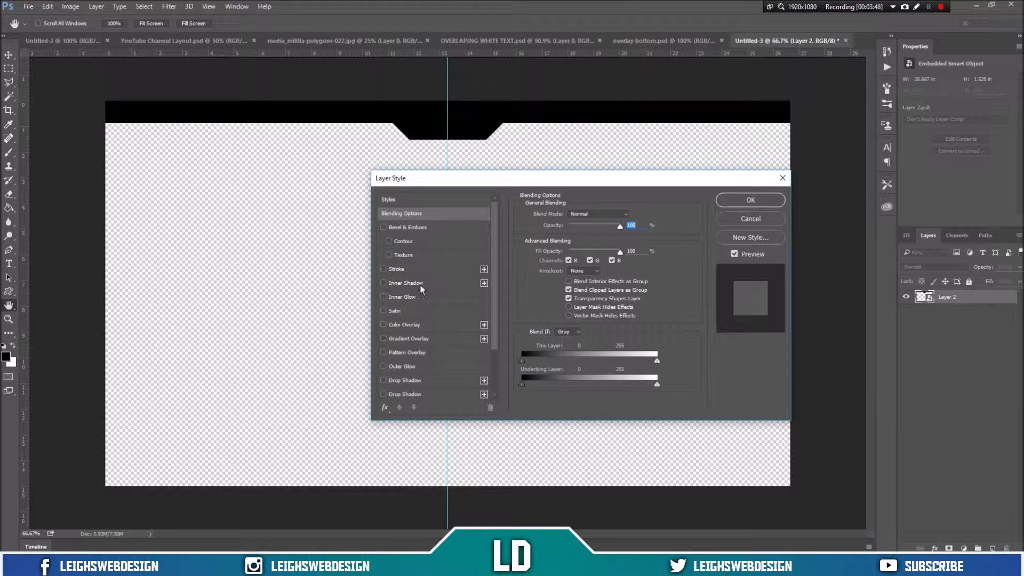
click(418, 270)
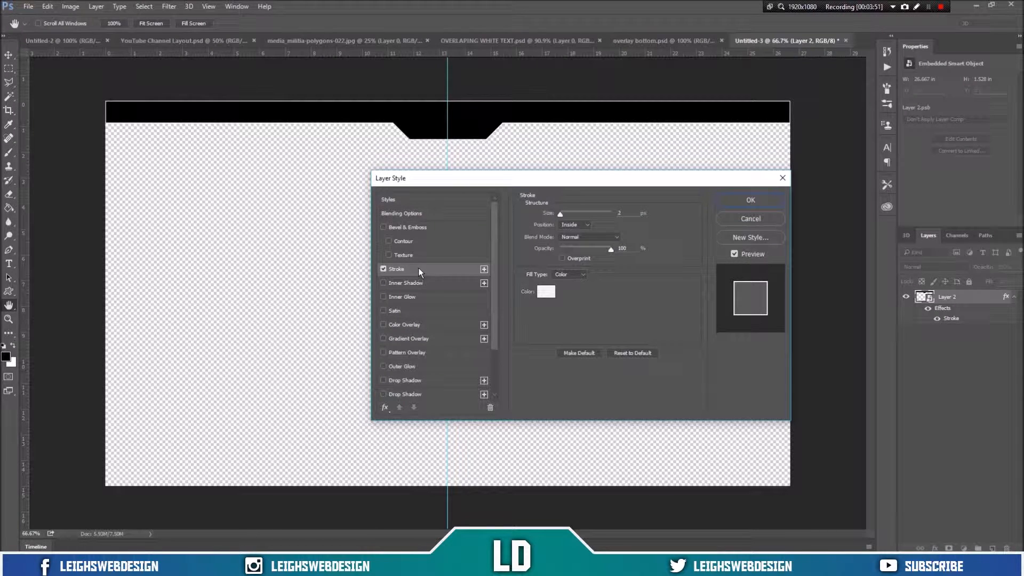
drag(624, 213, 600, 223)
text(5)
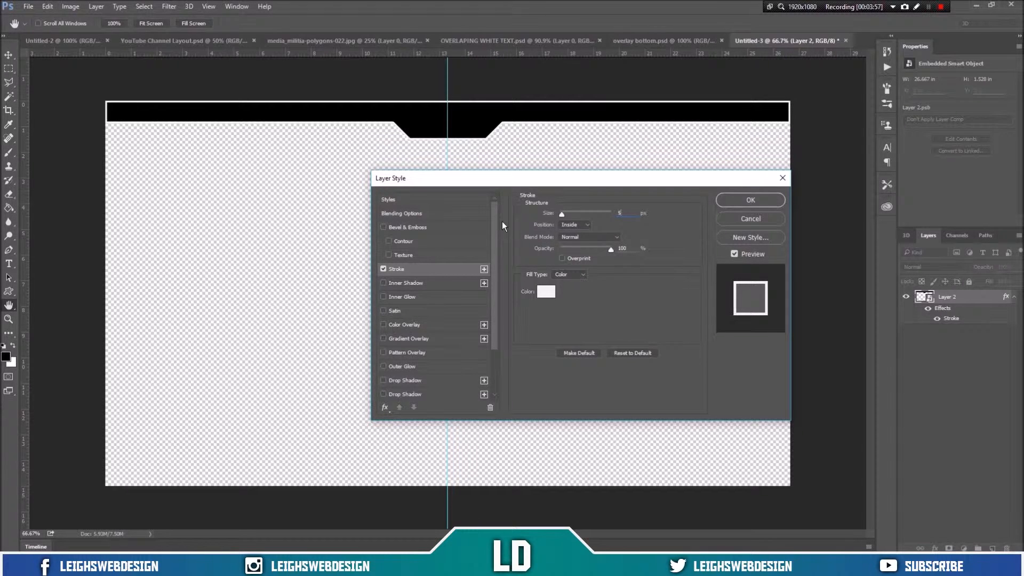
Step: Add a Gradient Overlay and choose a purple-to-green-to-orange gradient preset in the Gradient Editor
click(434, 338)
click(592, 244)
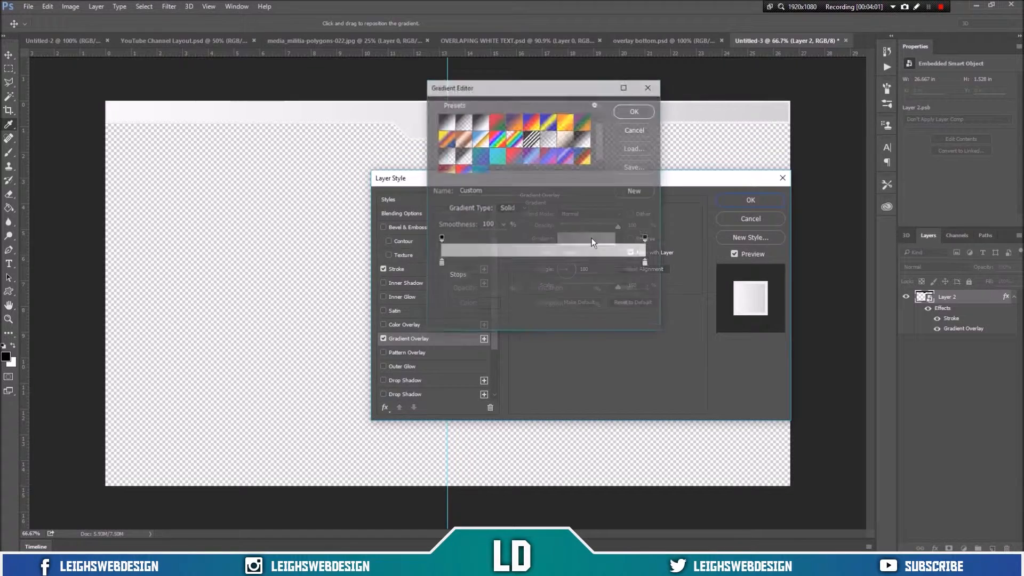
click(533, 148)
click(549, 148)
drag(533, 86, 607, 155)
click(576, 205)
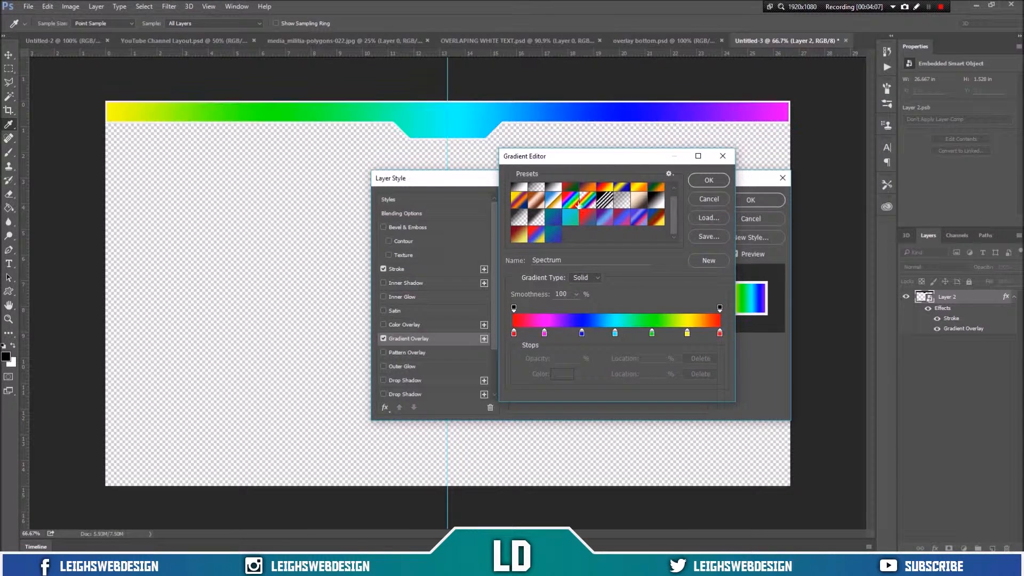
click(596, 205)
click(604, 206)
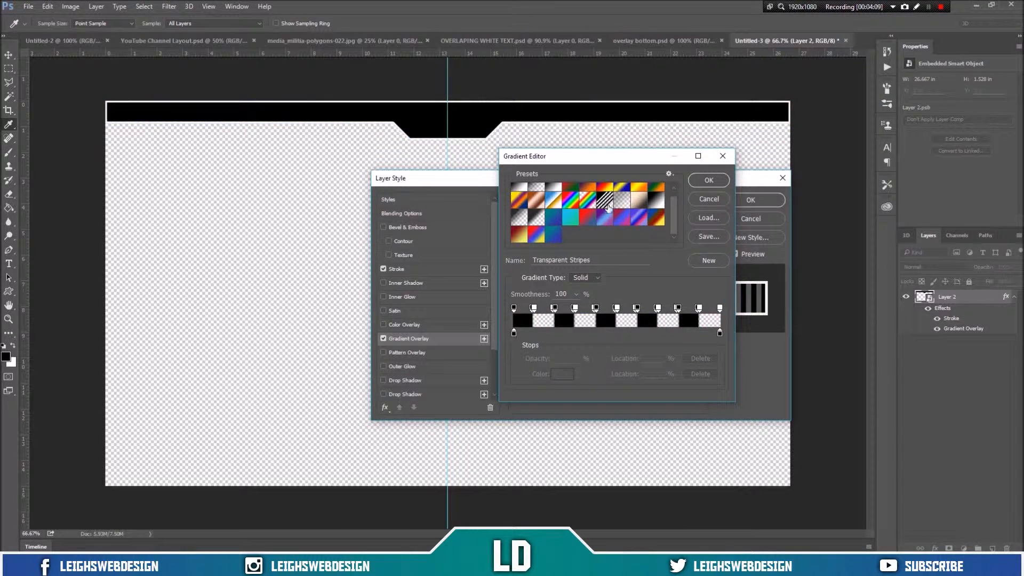
click(657, 187)
click(514, 334)
click(564, 376)
drag(684, 357, 715, 338)
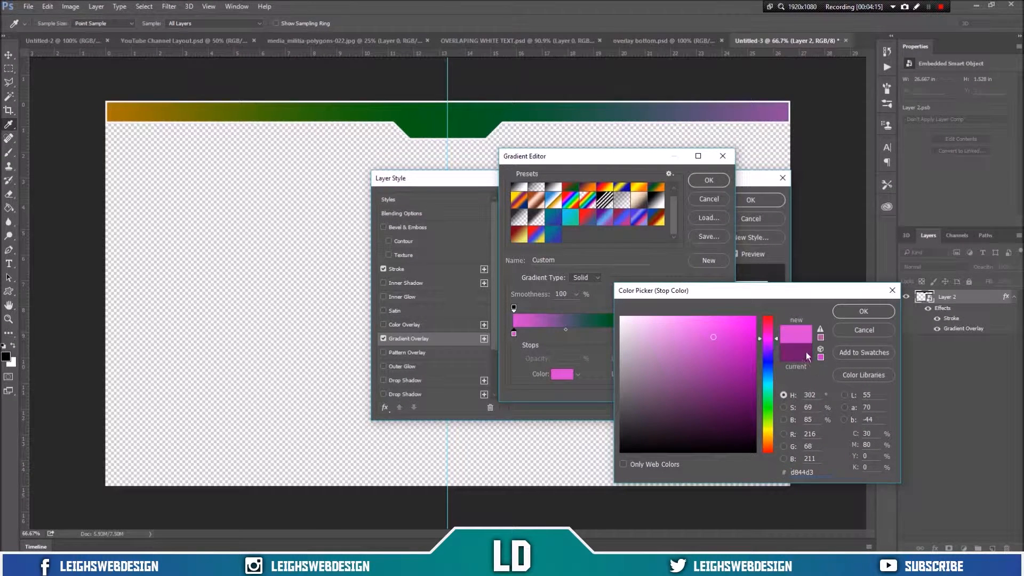
click(864, 330)
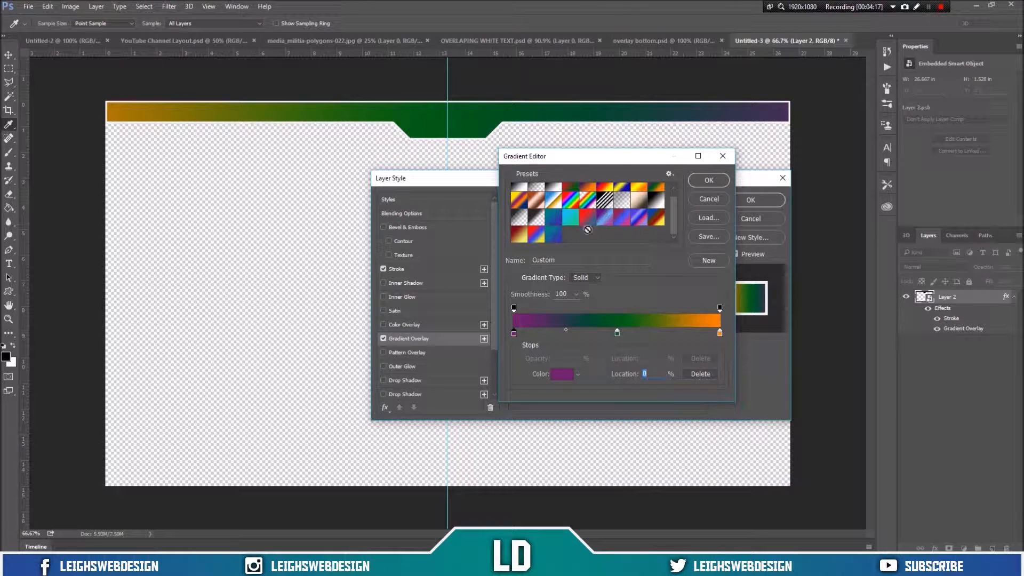
Step: Switch the overlay to a blue-to-teal gradient preset and confirm the Gradient Editor
click(552, 239)
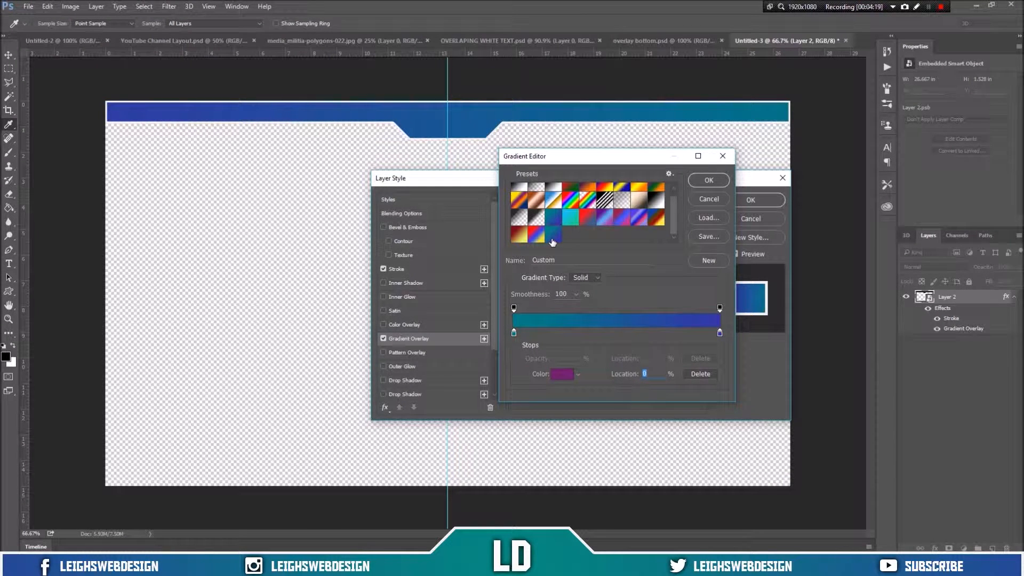
click(701, 181)
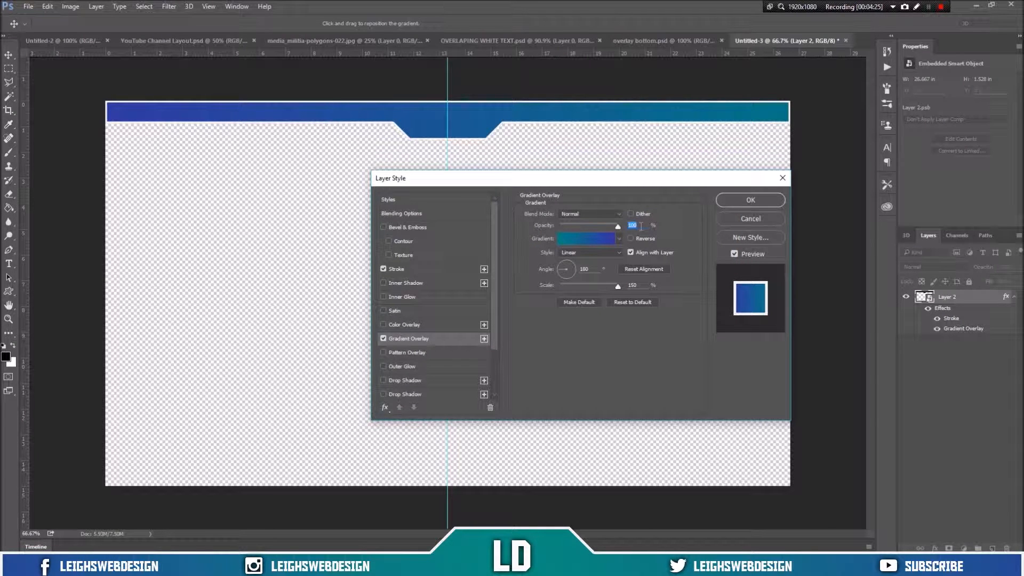
click(631, 238)
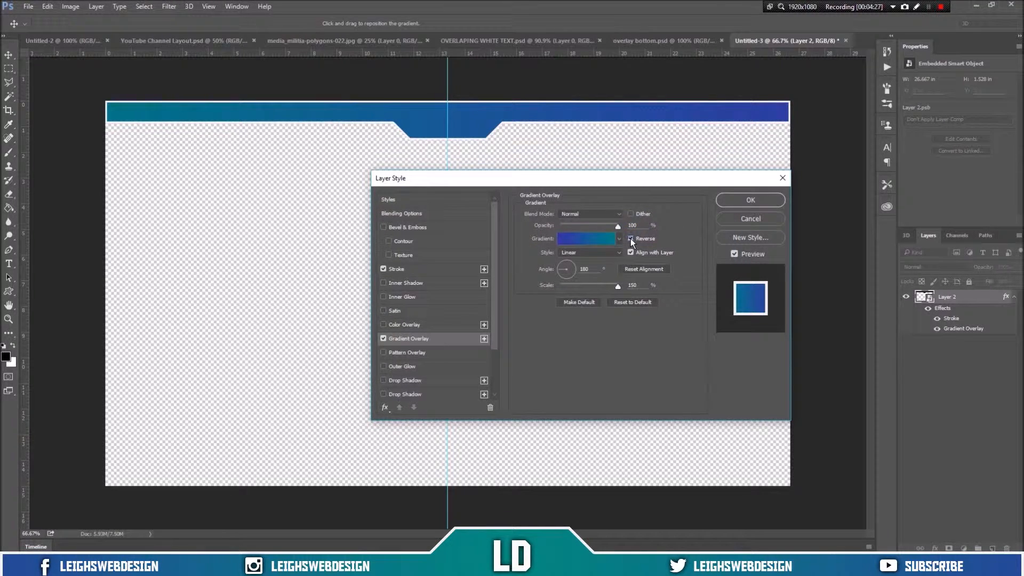
click(631, 239)
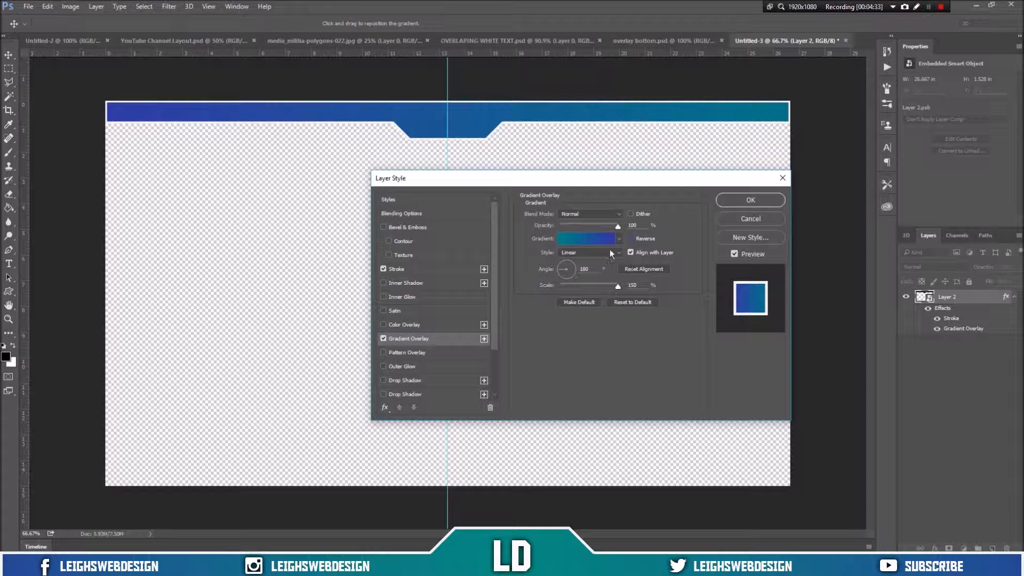
Step: Try the gradient styles and set the Gradient Overlay style to Radial
click(610, 250)
click(603, 265)
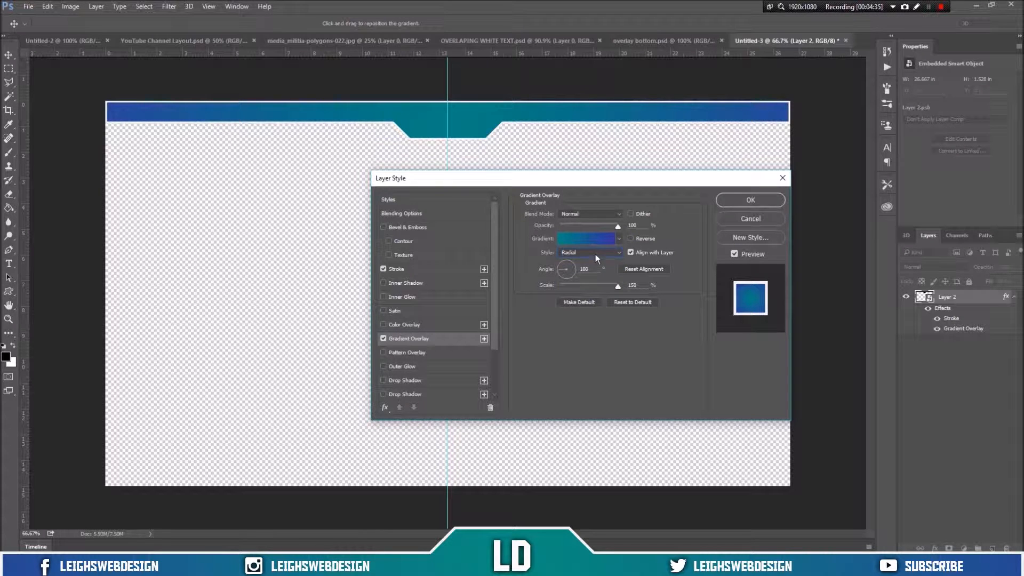
click(595, 254)
click(599, 273)
click(597, 253)
click(597, 280)
click(593, 253)
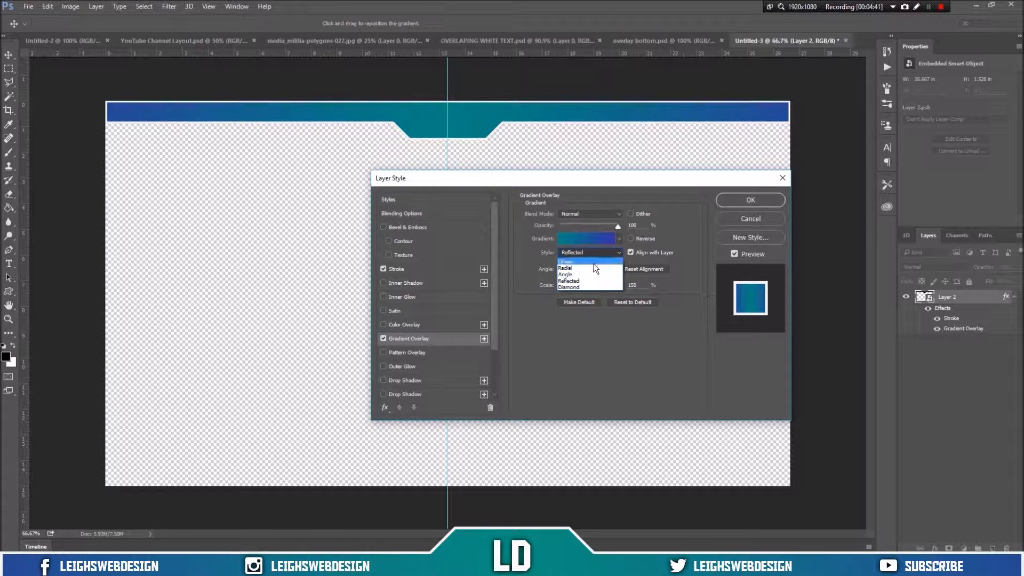
click(593, 261)
click(592, 257)
click(596, 267)
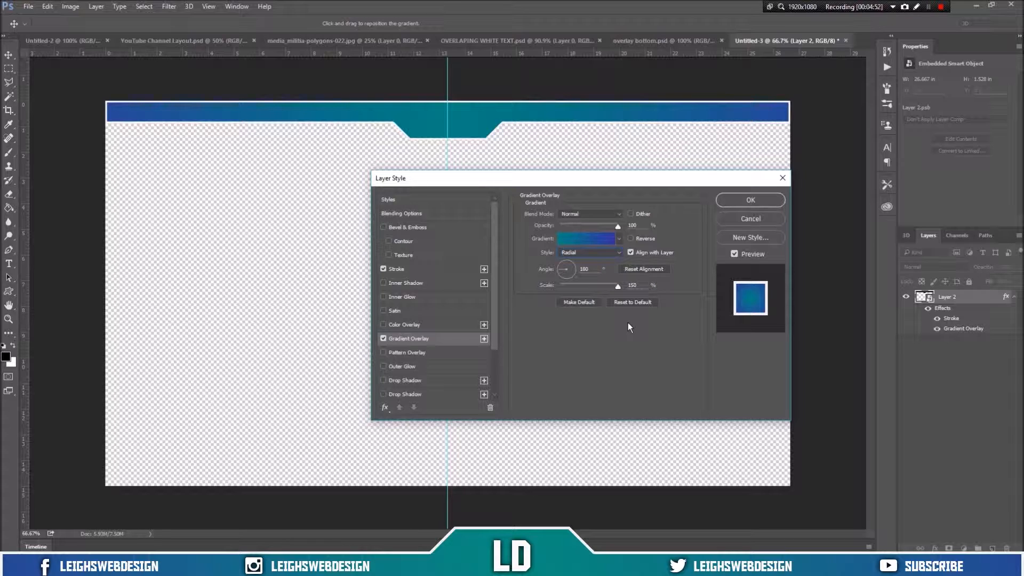
Step: Try an Outer Glow effect on the bar and inspect it up close
click(421, 365)
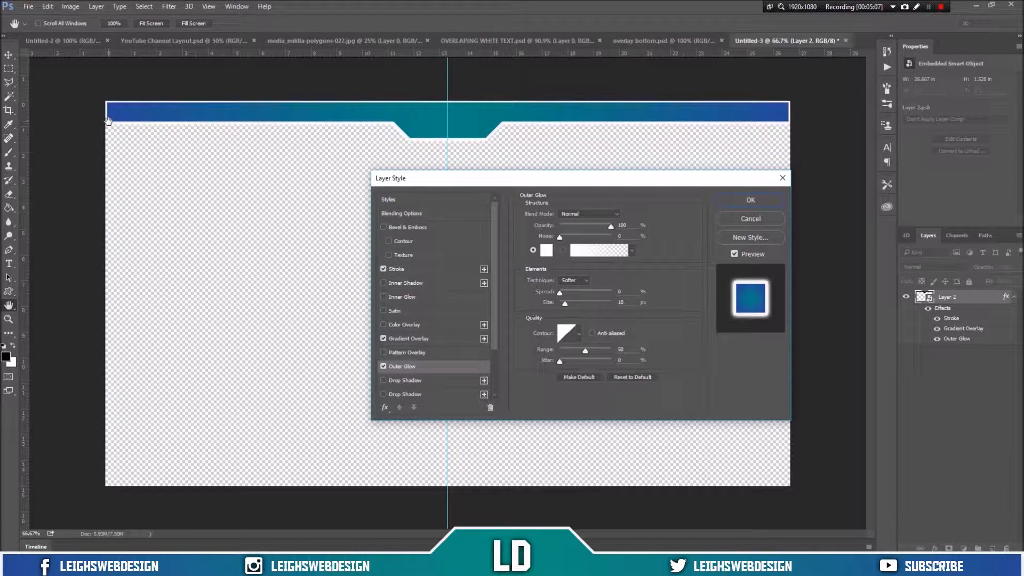
scroll(110, 109, up, 1)
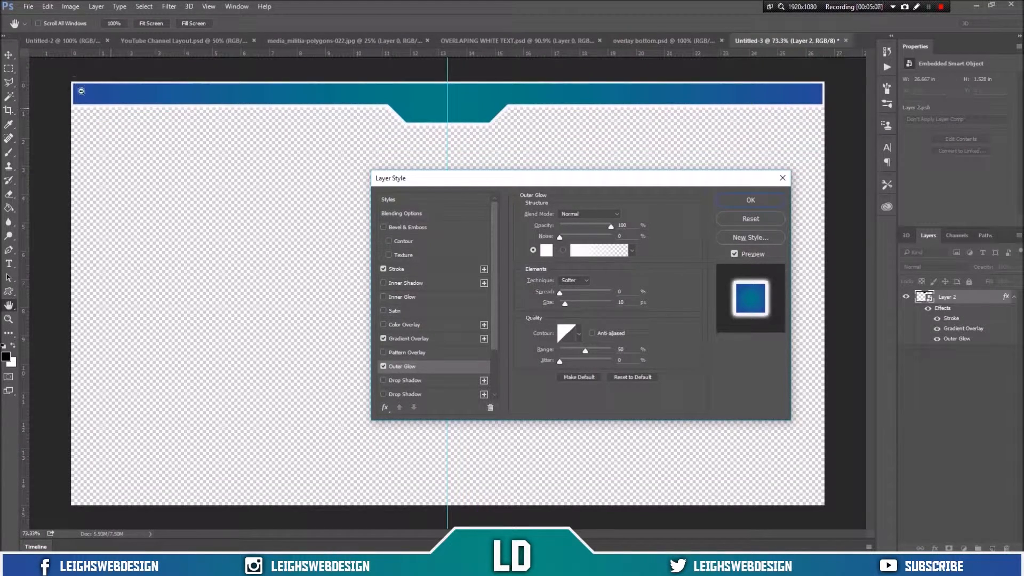
scroll(81, 91, up, 5)
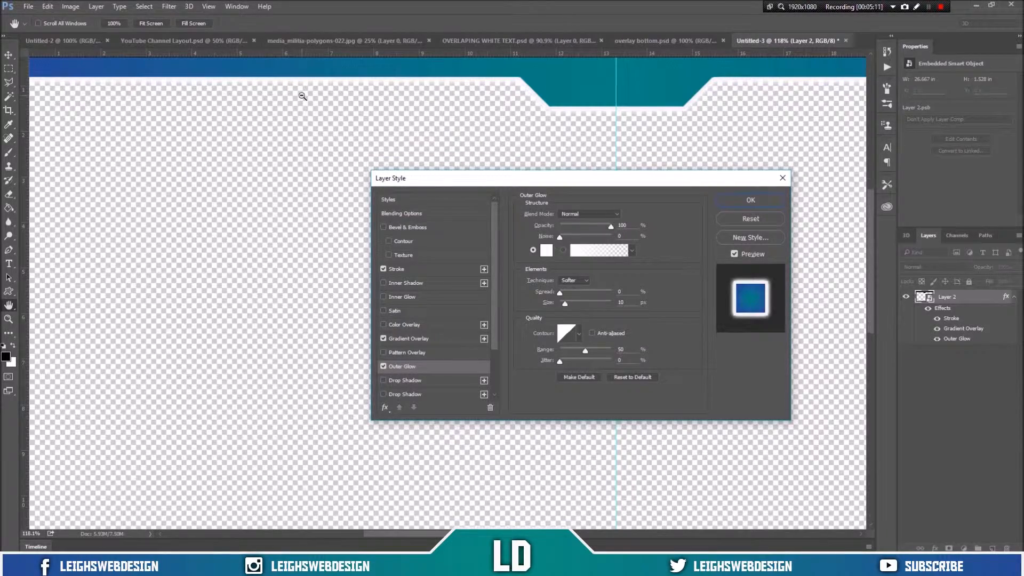
scroll(303, 96, down, 5)
scroll(302, 96, up, 1)
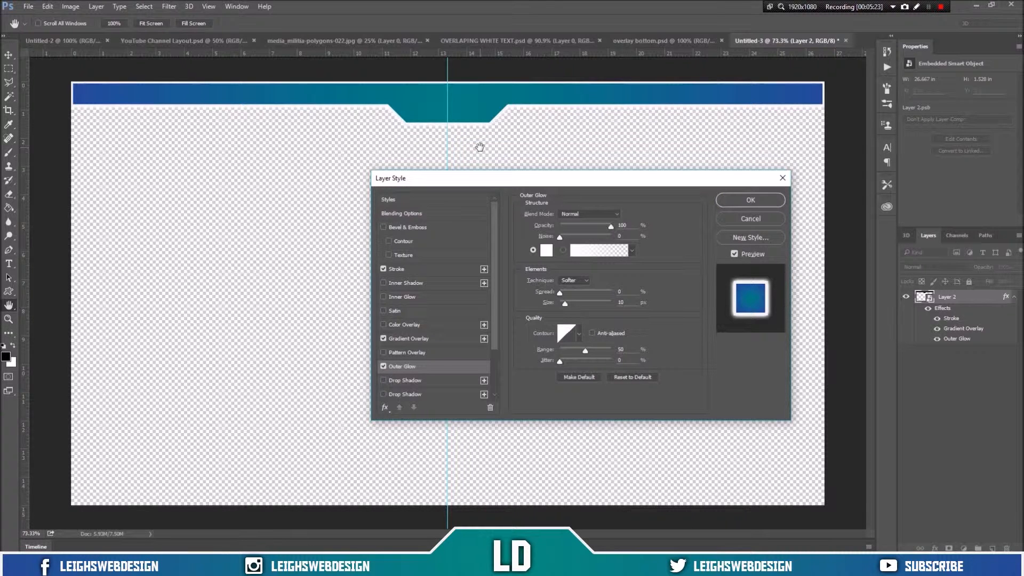
key(alt)
scroll(297, 182, up, 5)
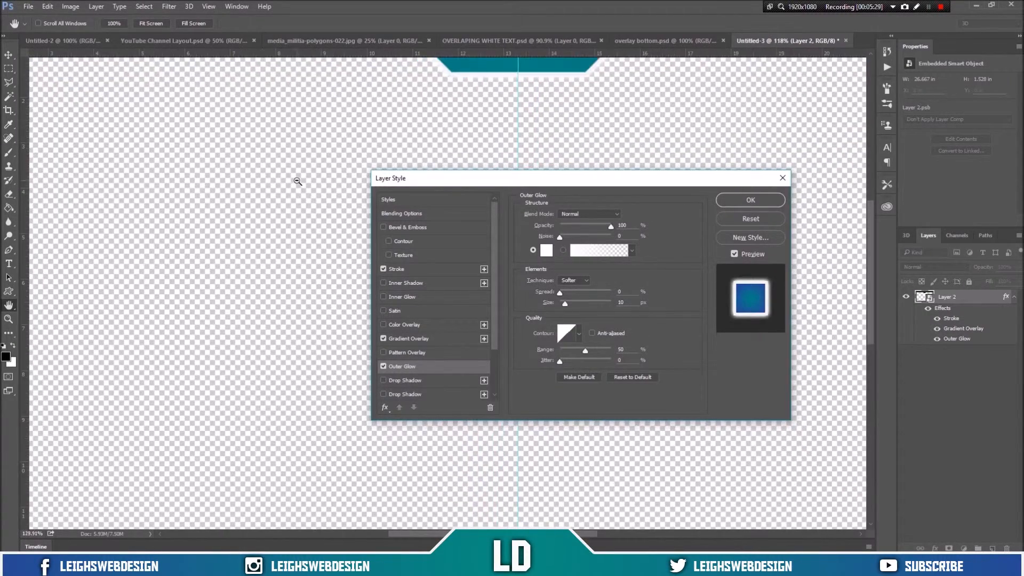
scroll(298, 181, down, 5)
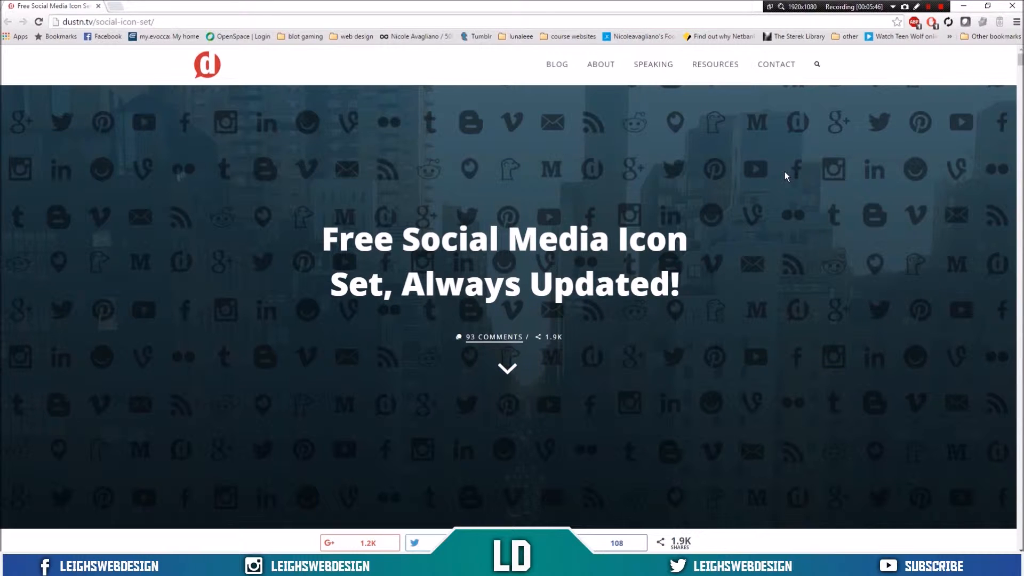
Step: Download the free social icon set from the dustn.tv social-icon-set page and return to Photoshop
scroll(760, 186, down, 10)
scroll(760, 186, down, 12)
scroll(759, 185, down, 15)
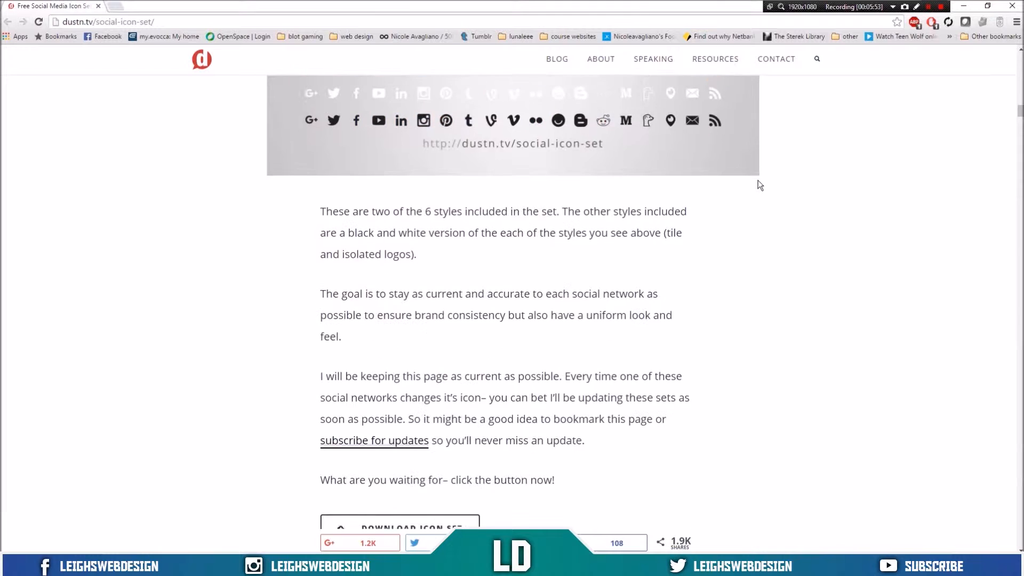
scroll(759, 185, down, 5)
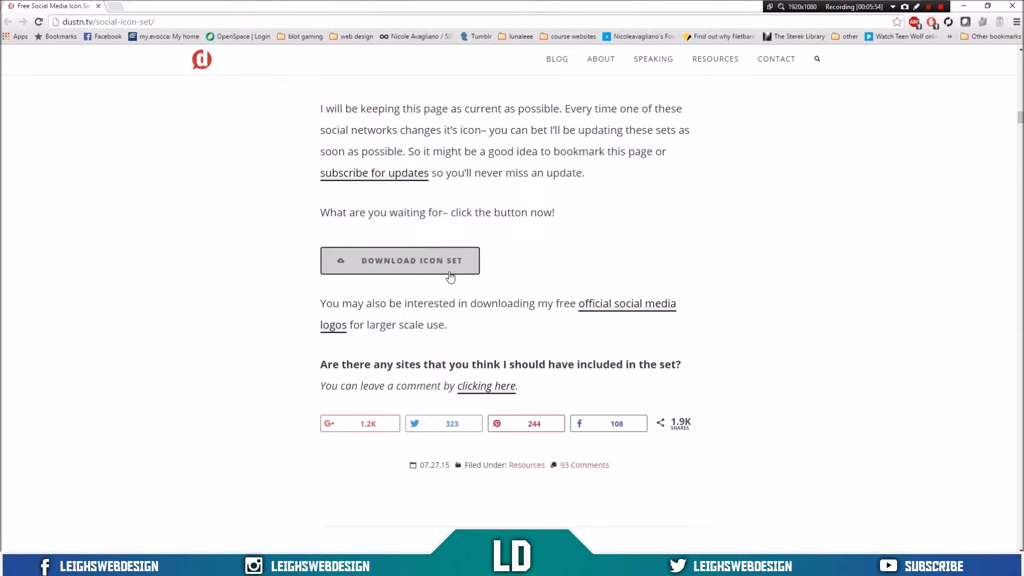
click(450, 275)
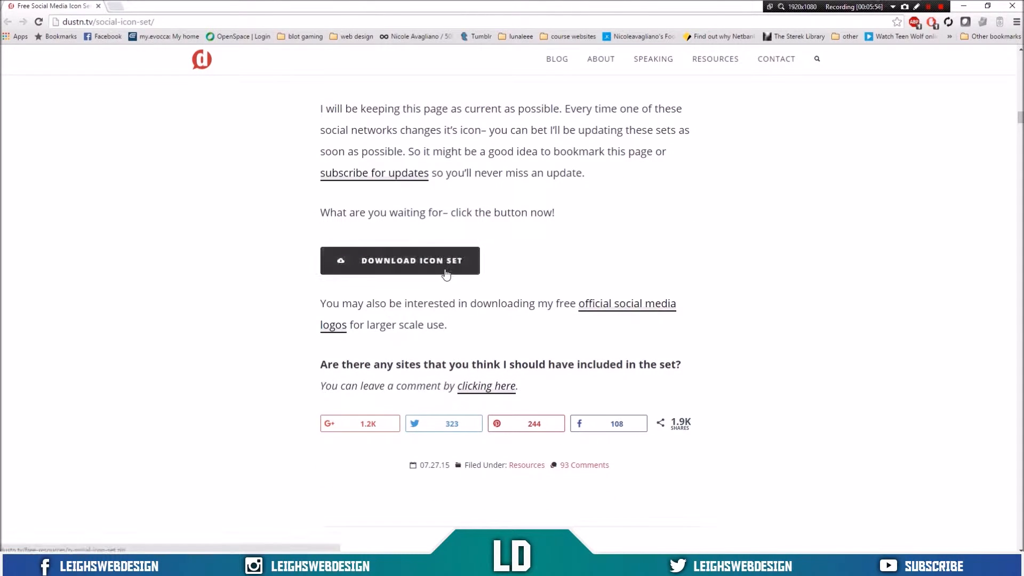
click(964, 6)
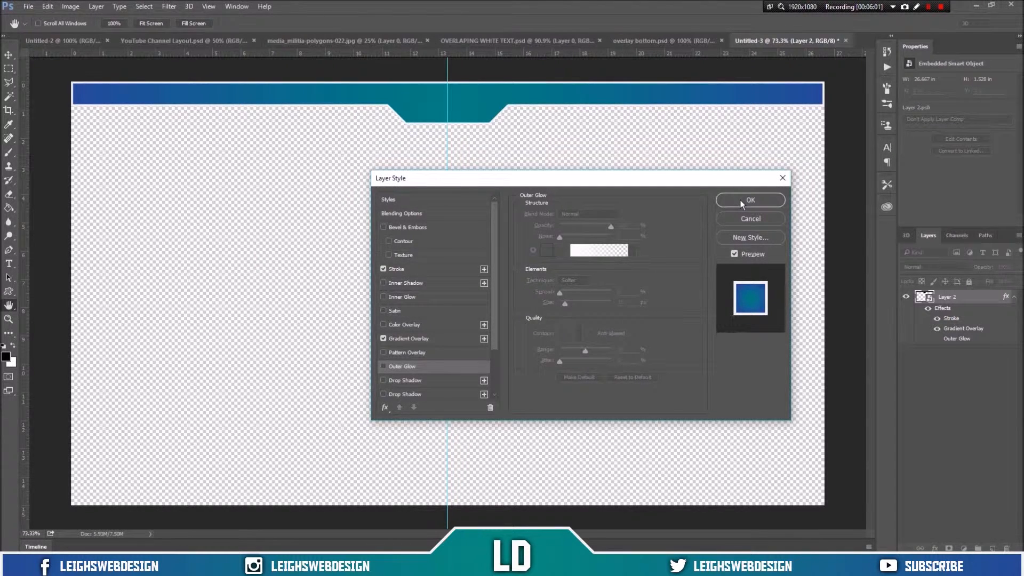
Step: Apply the layer style and start opening files to load the downloaded icons
click(740, 200)
click(28, 6)
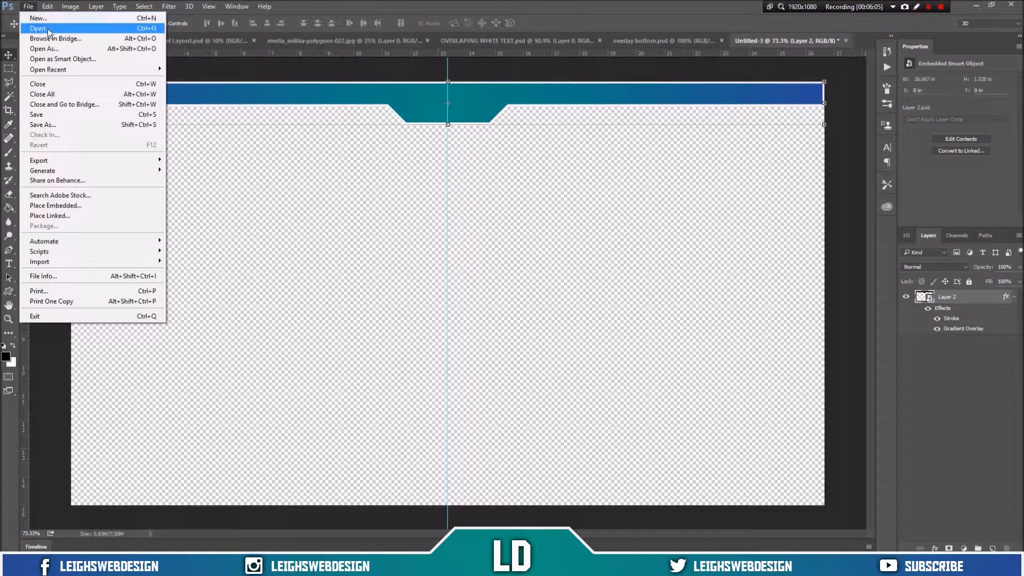
click(48, 30)
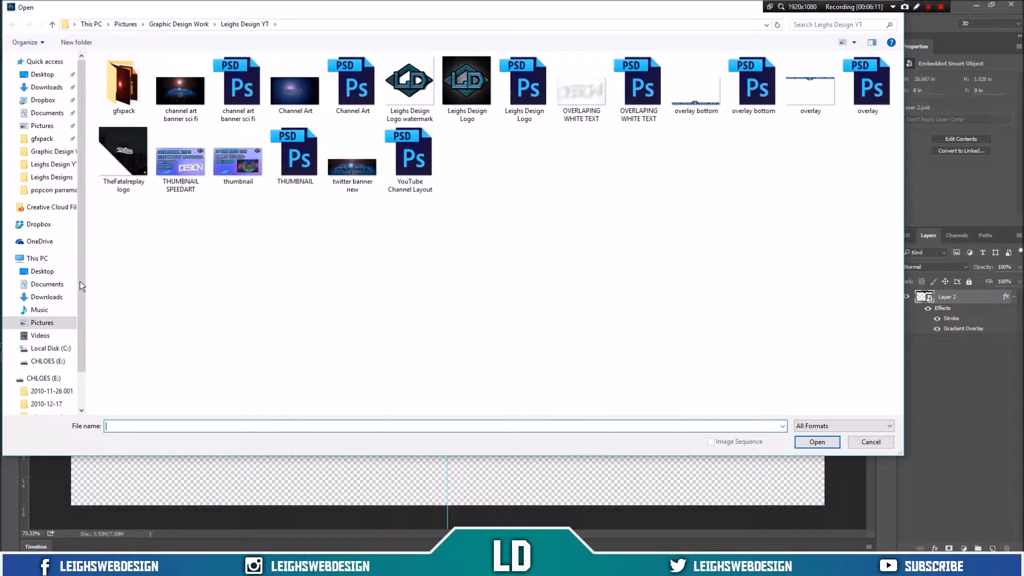
drag(79, 293, 94, 234)
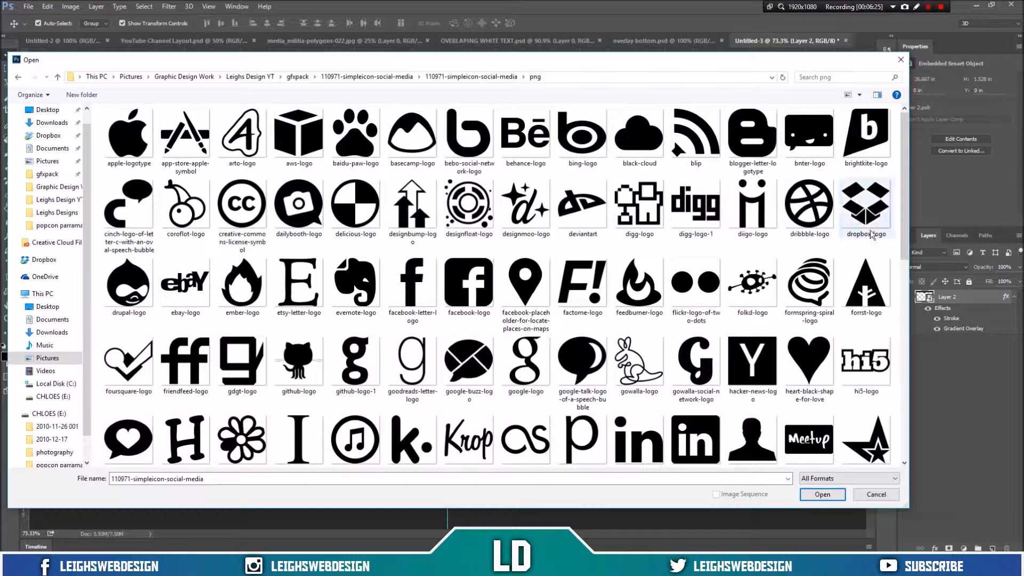
Step: Select facebook-logo in the 110971-simpleicon-social-media png folder
drag(905, 229, 905, 232)
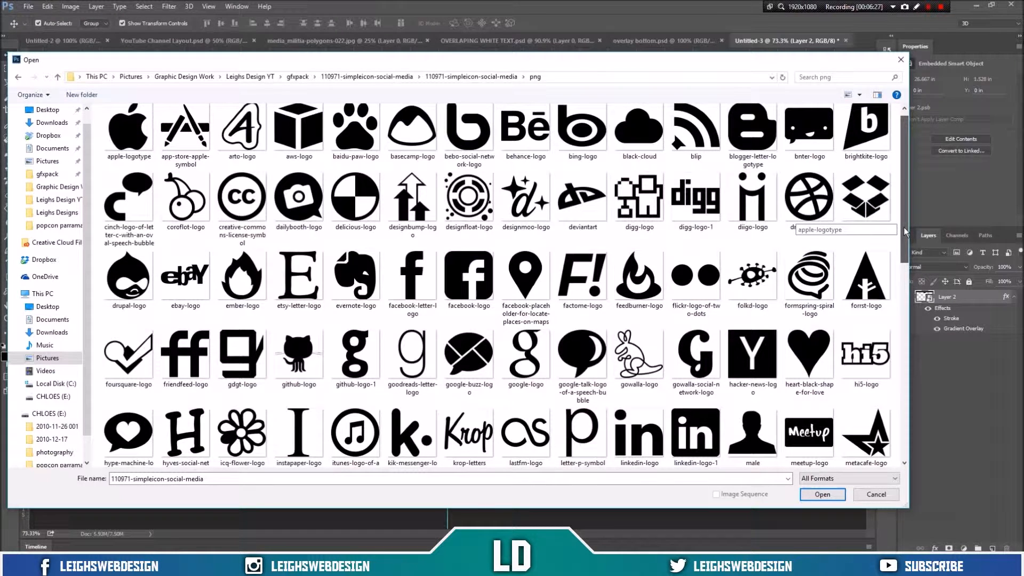
drag(905, 230, 917, 391)
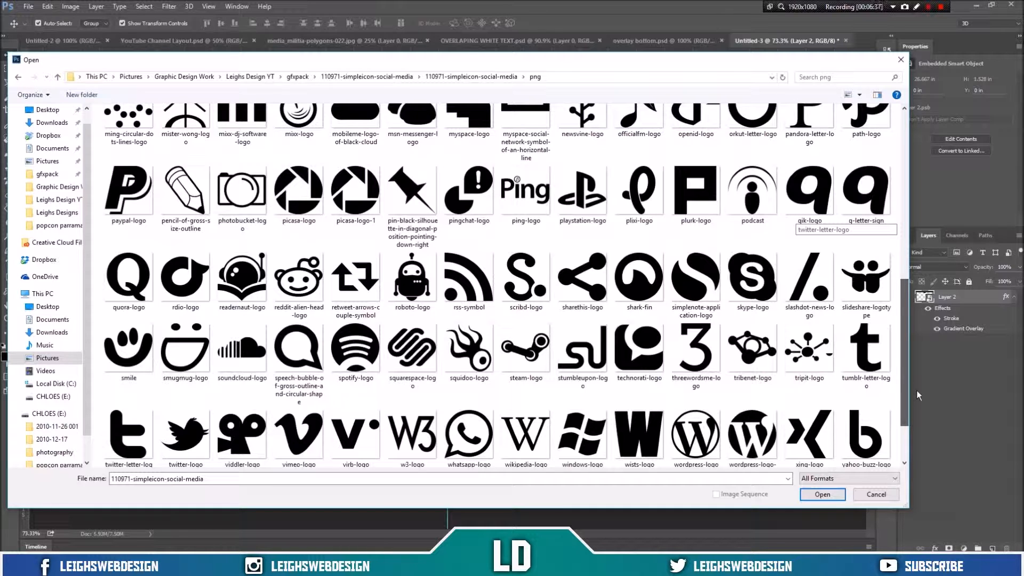
drag(917, 390, 910, 194)
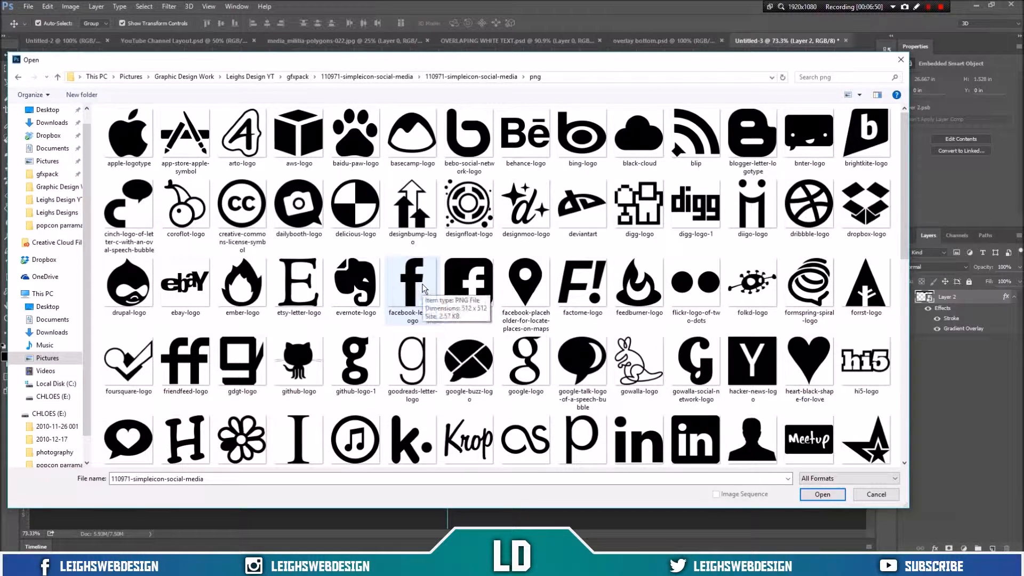
click(474, 297)
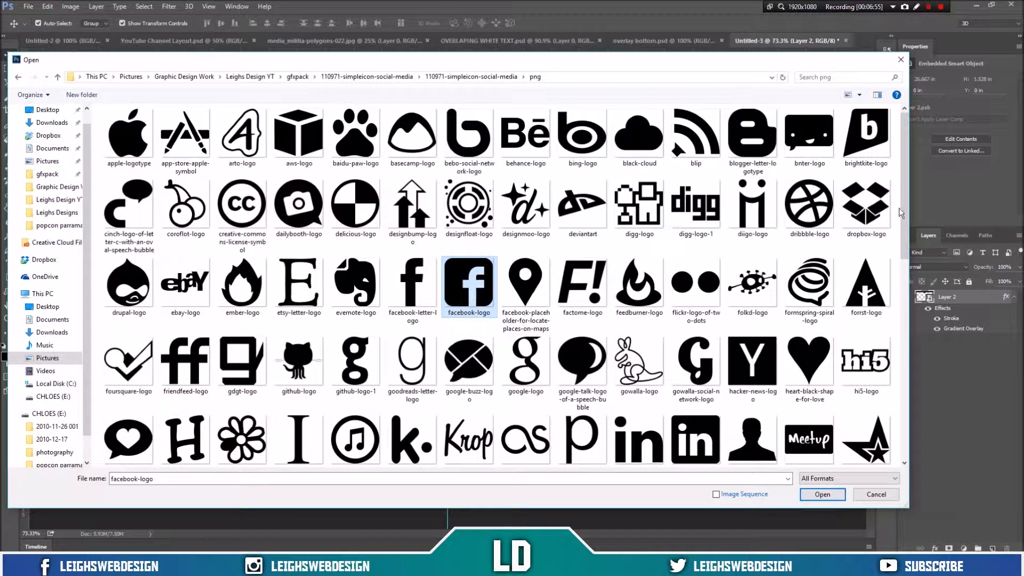
Step: Add twitter-logo to the selected icon files
drag(901, 209, 915, 412)
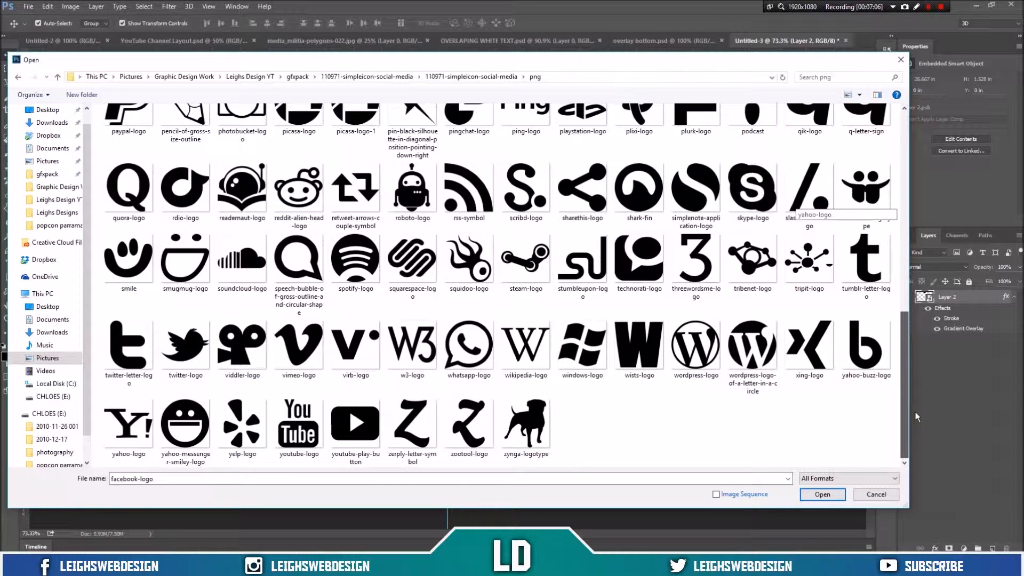
drag(915, 412, 917, 338)
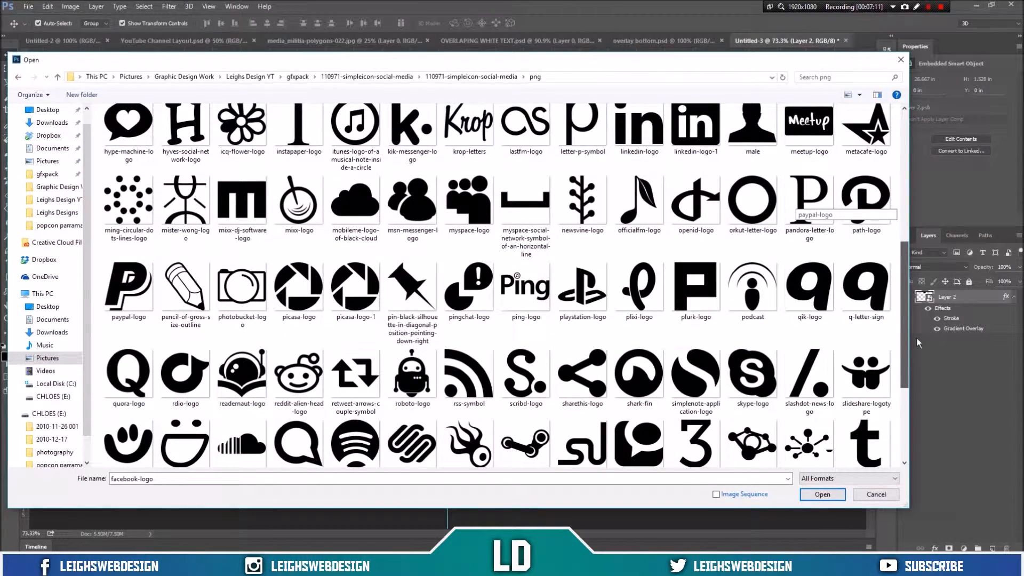
drag(917, 338, 924, 414)
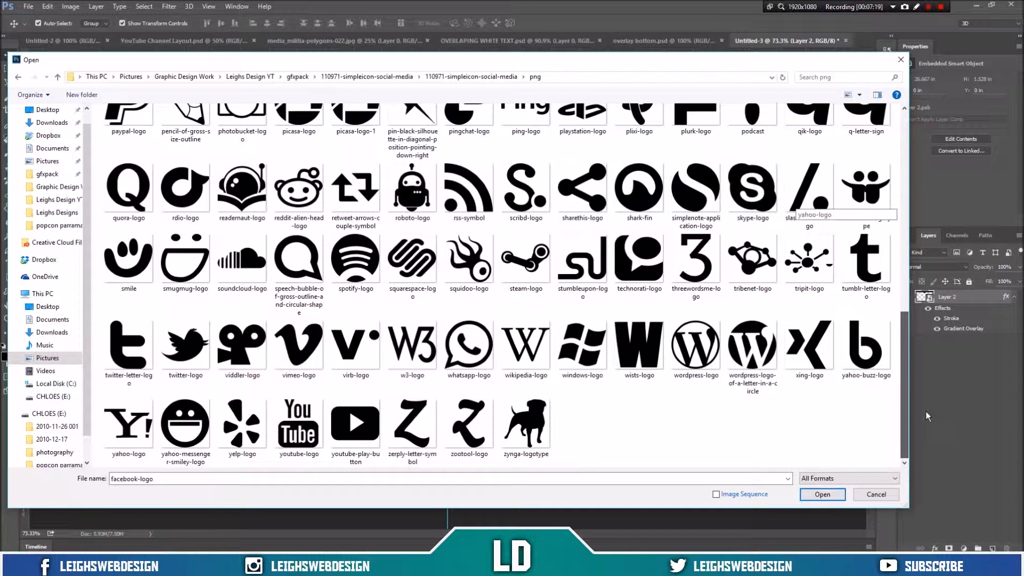
drag(926, 411, 908, 196)
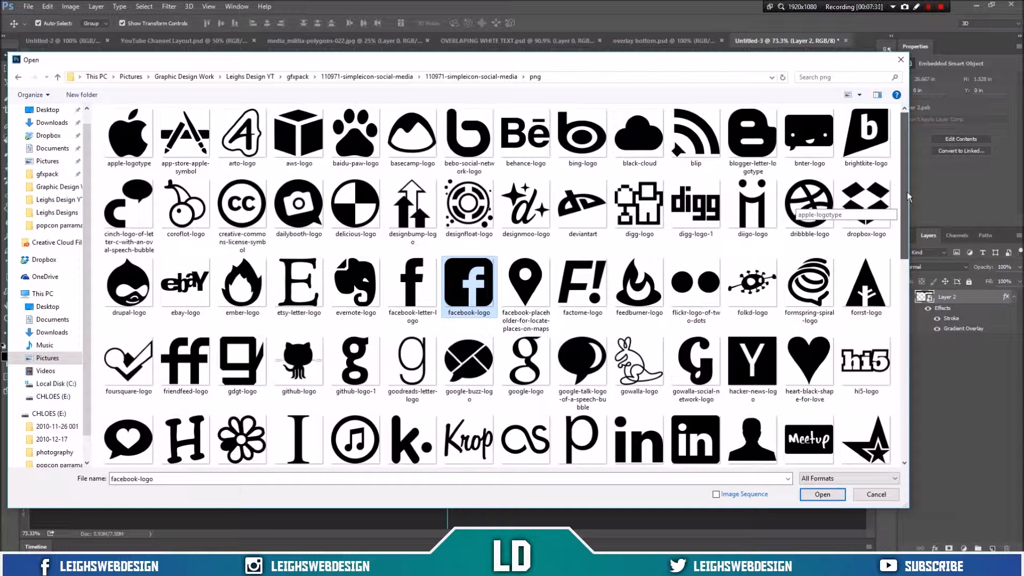
scroll(910, 224, down, 1)
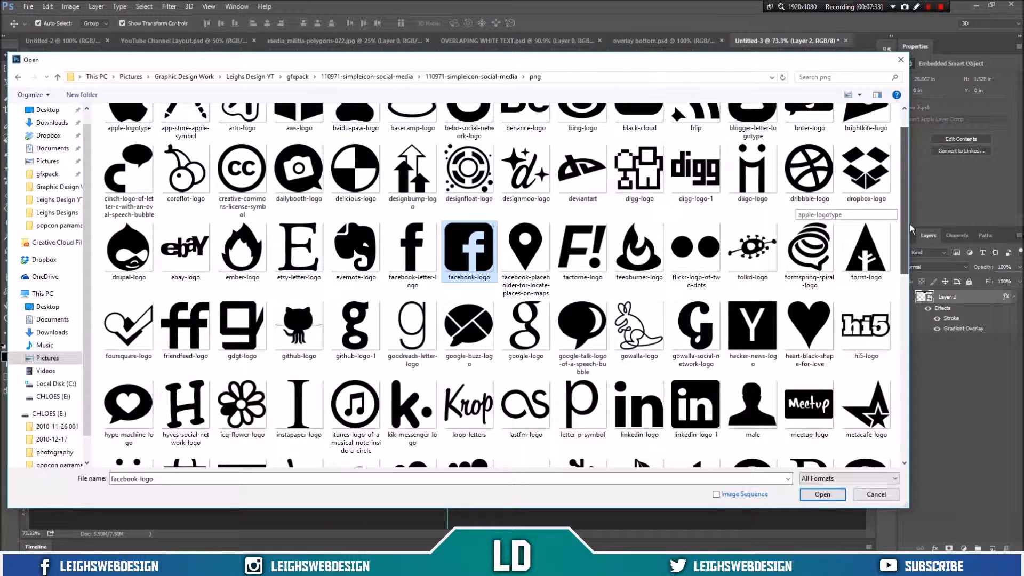
scroll(910, 224, down, 5)
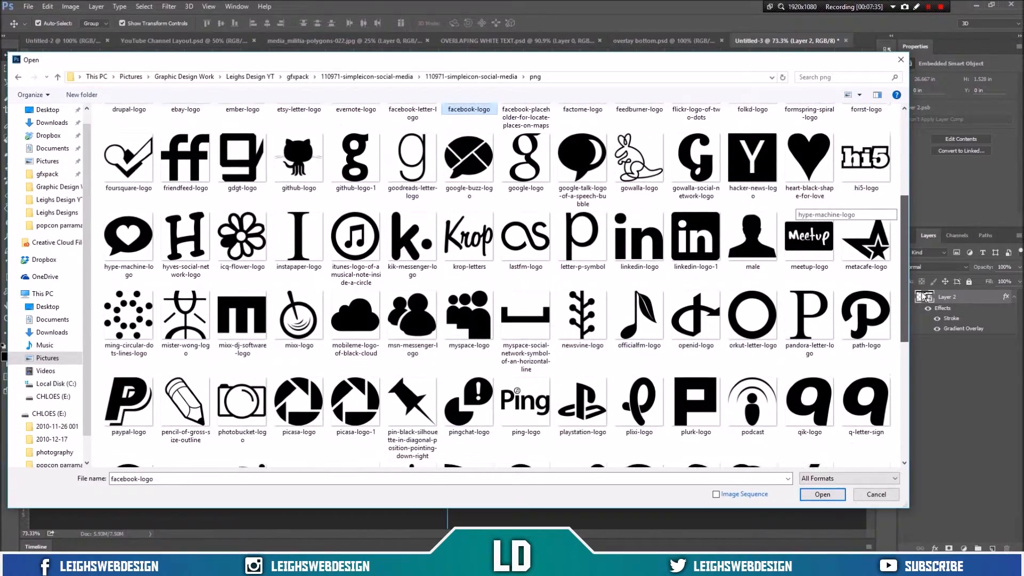
drag(924, 297, 933, 414)
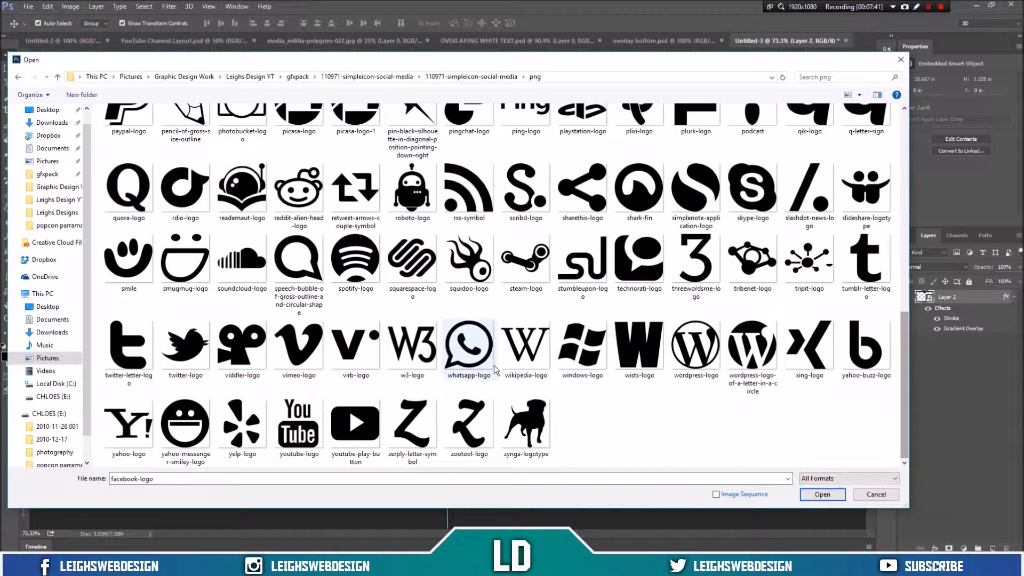
ctrl+click(186, 346)
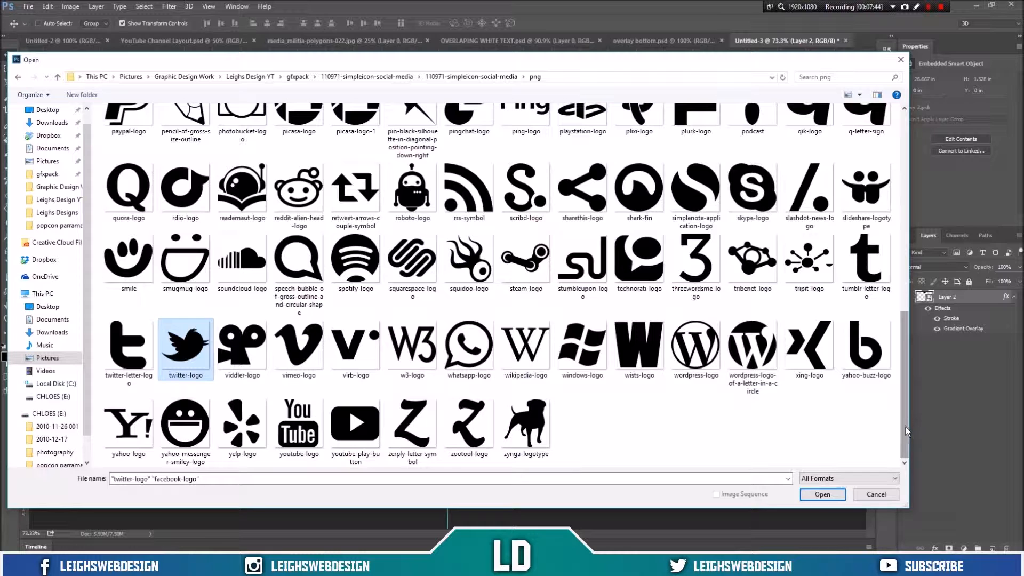
Step: Add youtube-play-button to the selected icon files and scroll through the selection
ctrl+click(360, 422)
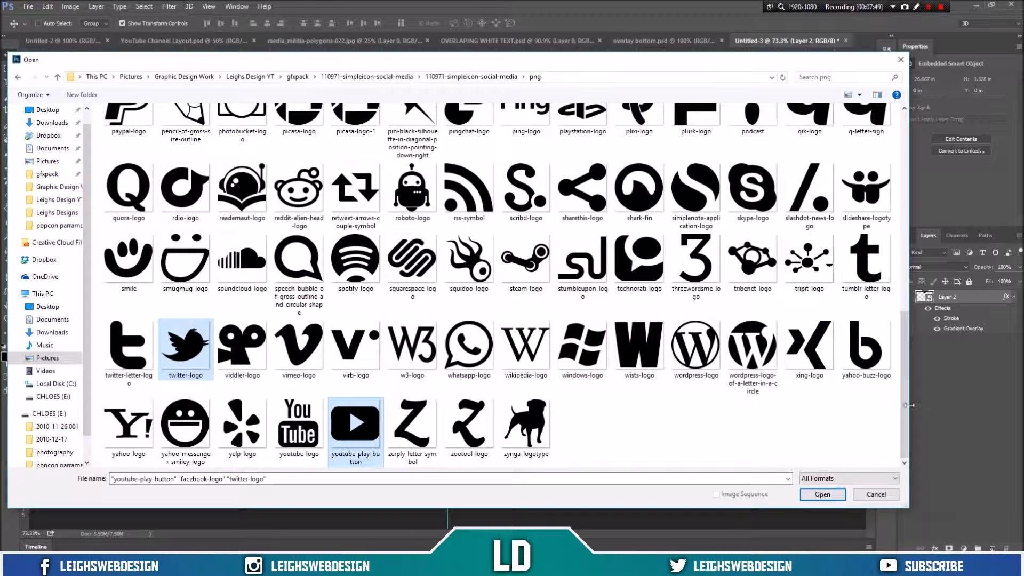
drag(908, 405, 909, 178)
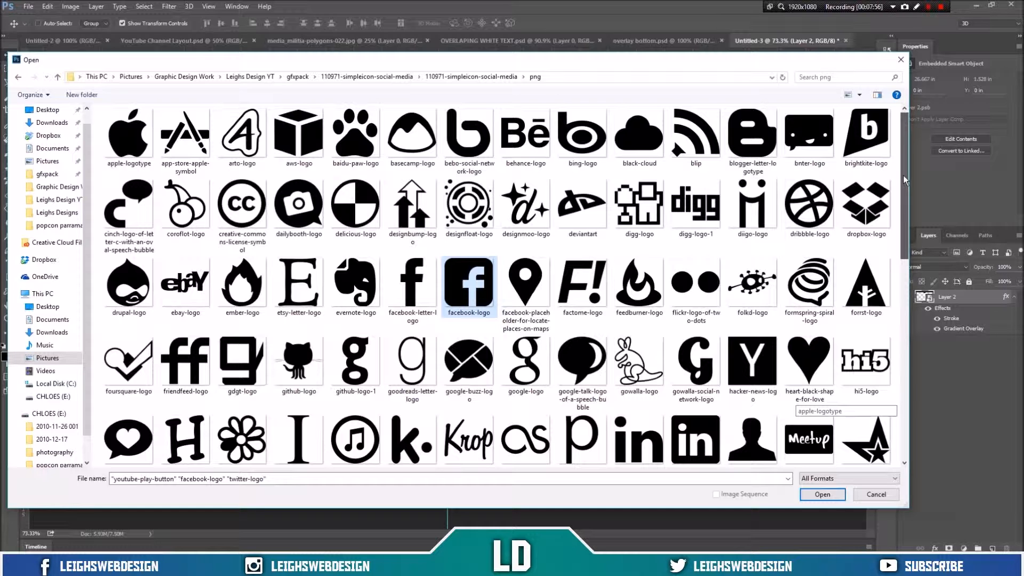
scroll(905, 181, down, 1)
drag(910, 236, 933, 417)
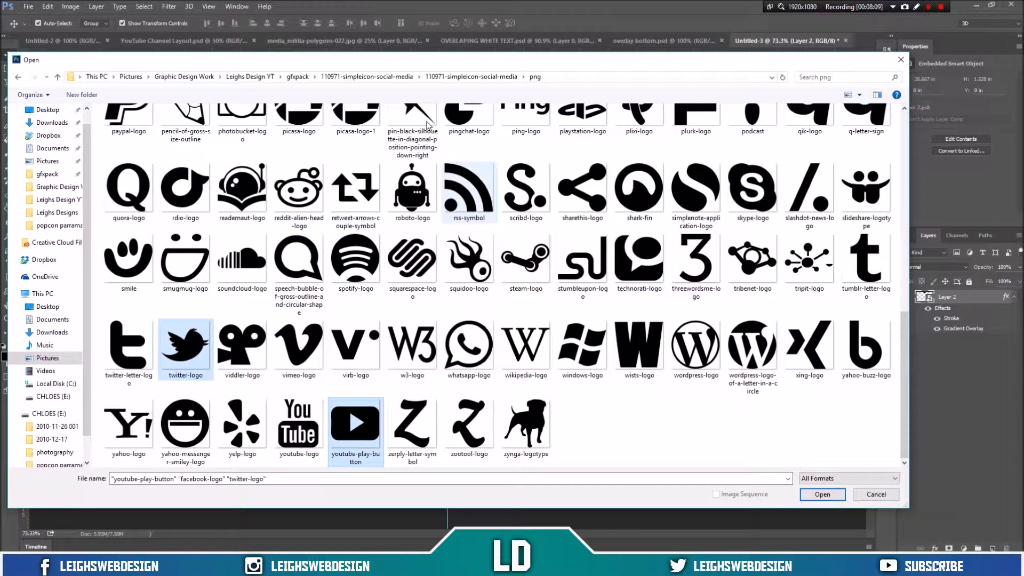
Step: Browse the p-social-icon-set variant folders black, color, iso-black, iso-color and iso-white
click(373, 76)
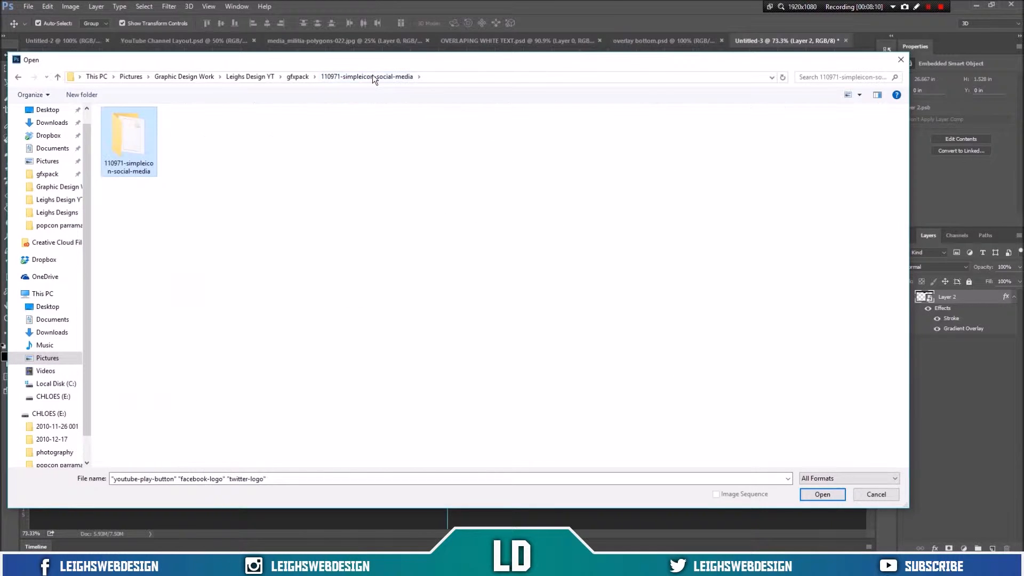
click(297, 76)
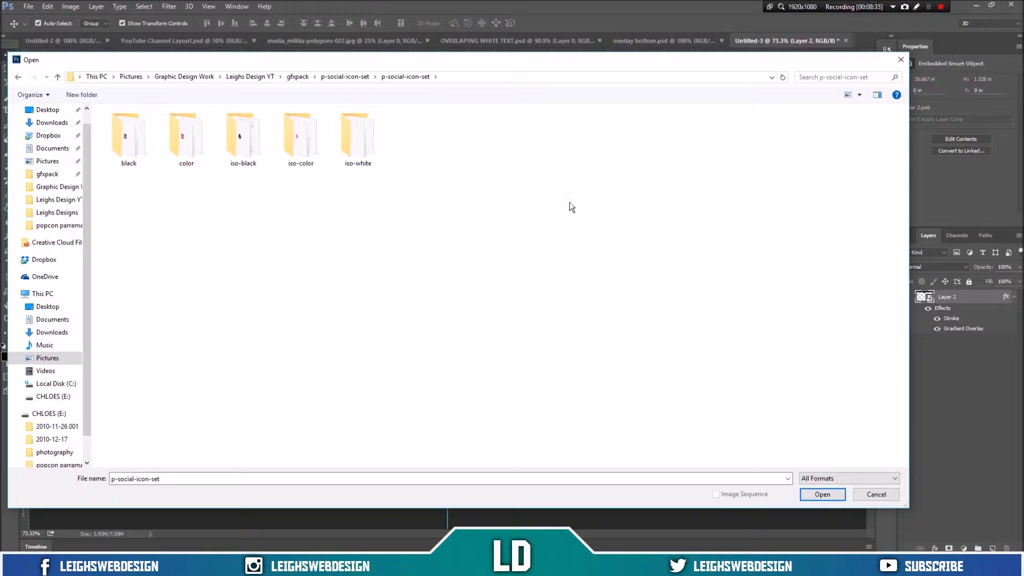
double_click(137, 160)
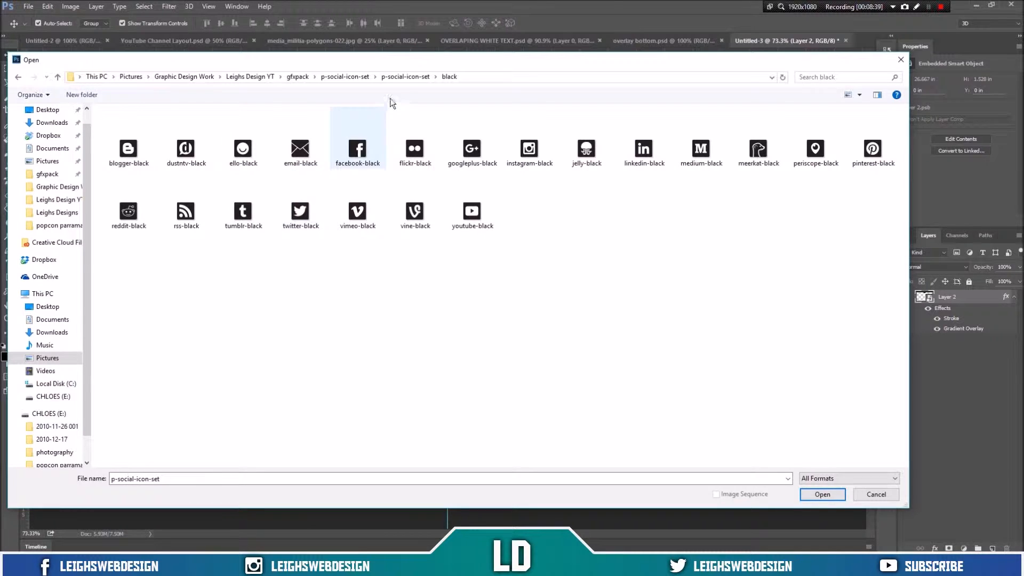
click(398, 77)
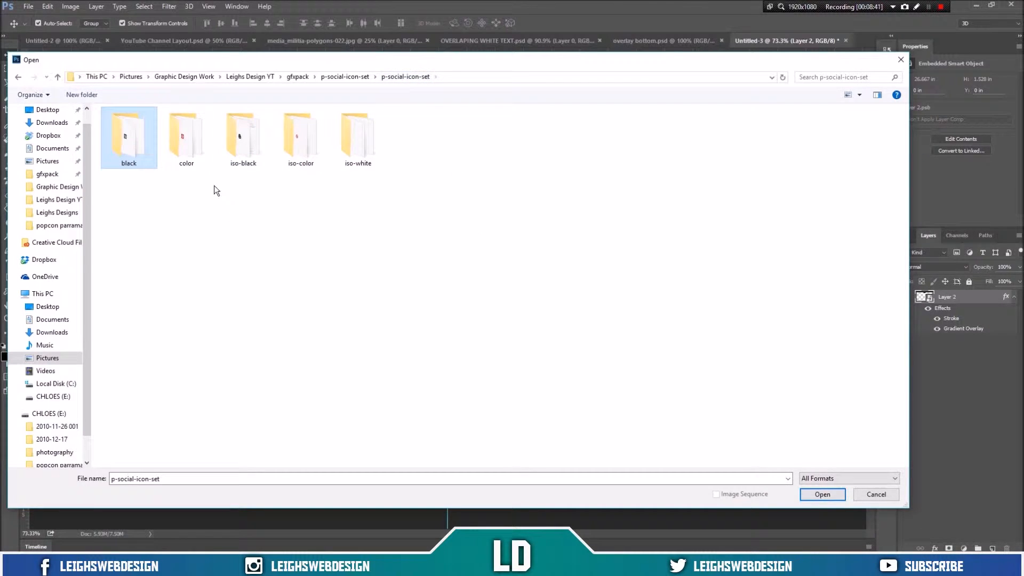
double_click(199, 149)
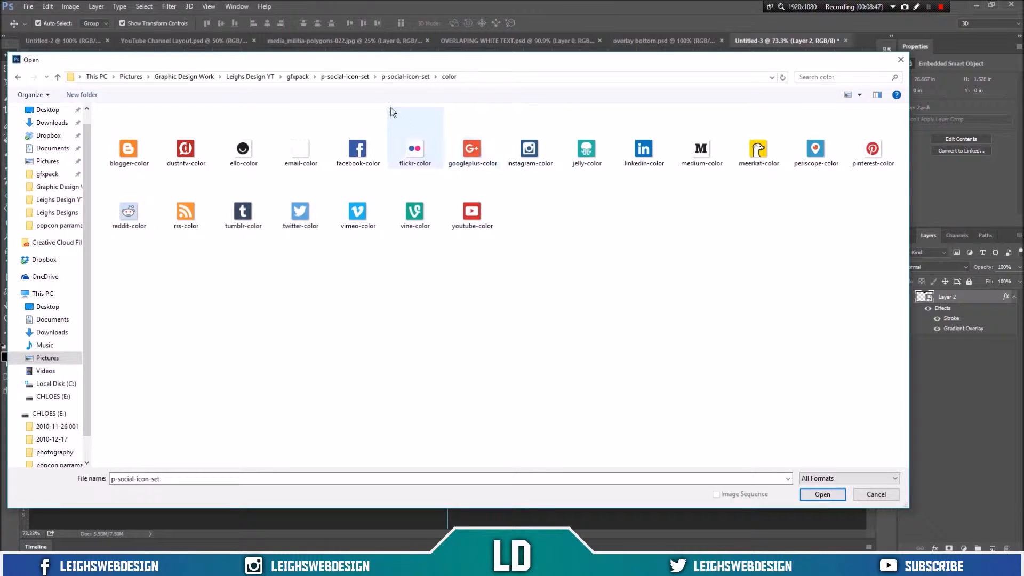
click(390, 79)
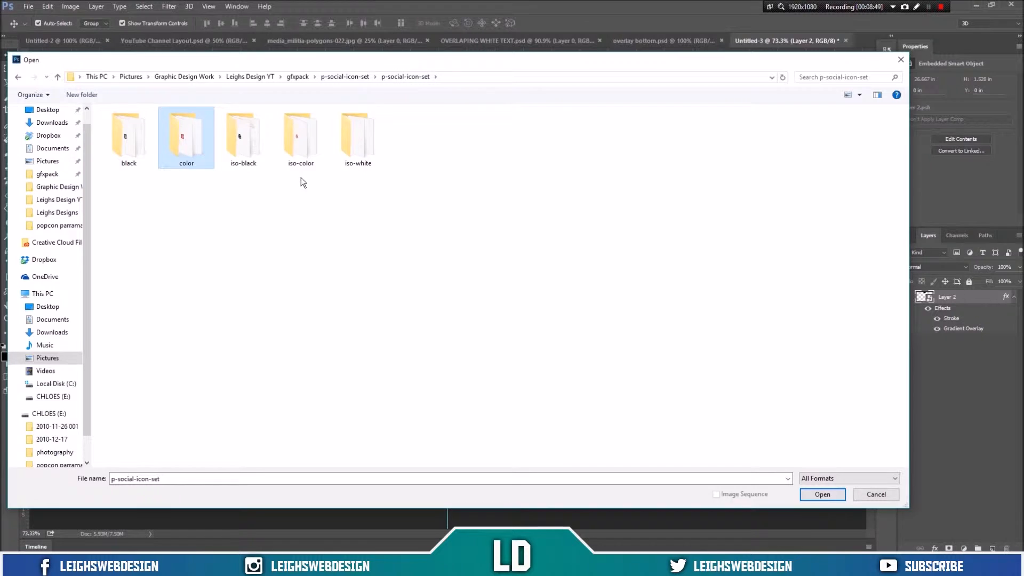
double_click(259, 140)
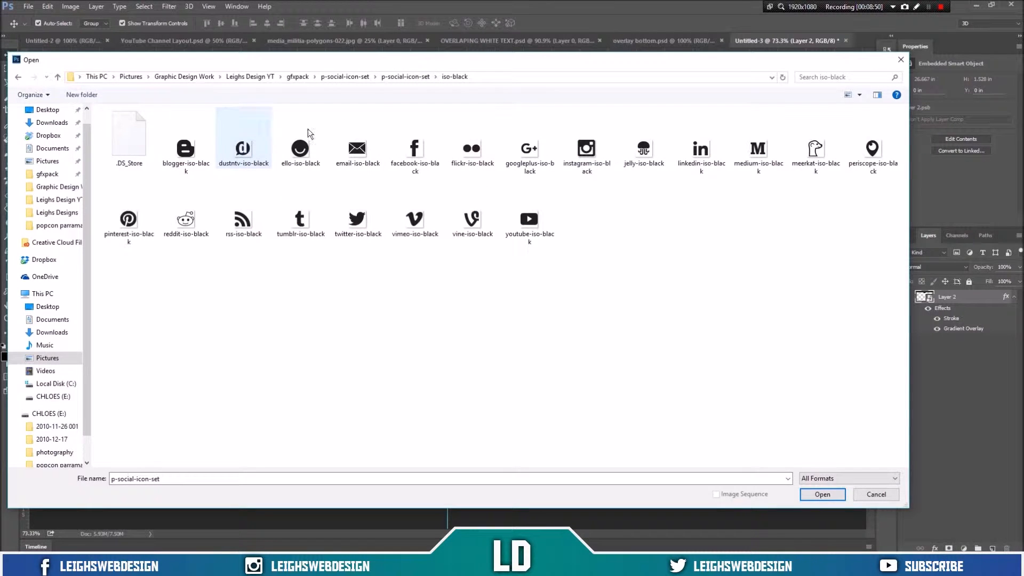
click(406, 76)
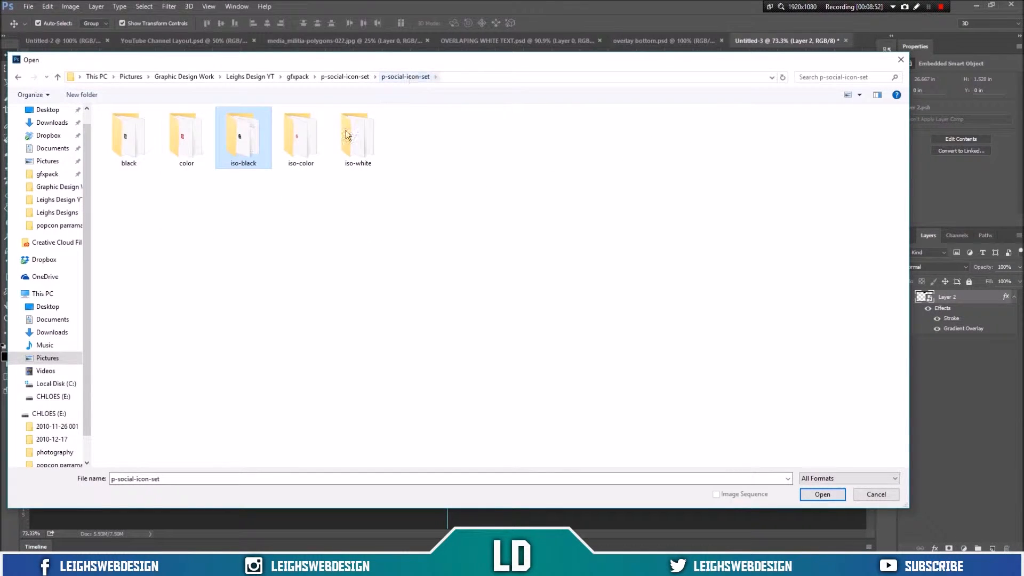
double_click(319, 142)
click(413, 80)
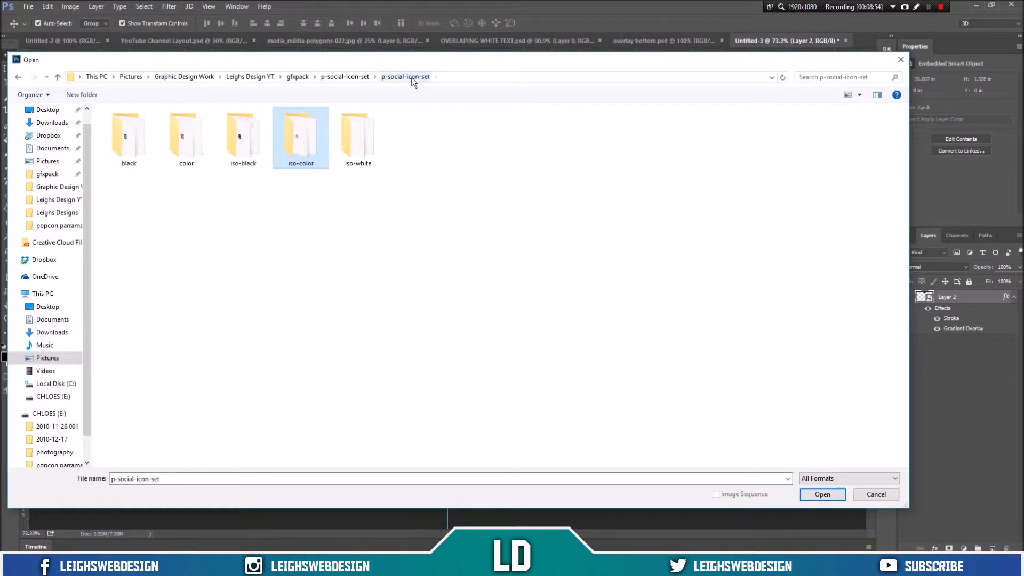
double_click(350, 140)
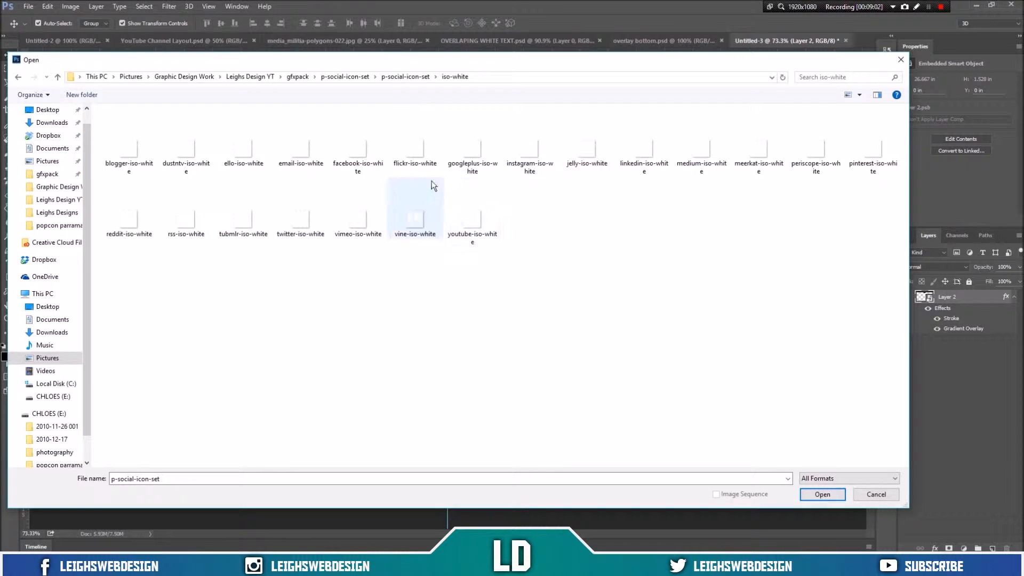
Step: Open facebook-iso-white, instagram-iso-white, youtube-iso-white and twitter-iso-white together
click(353, 151)
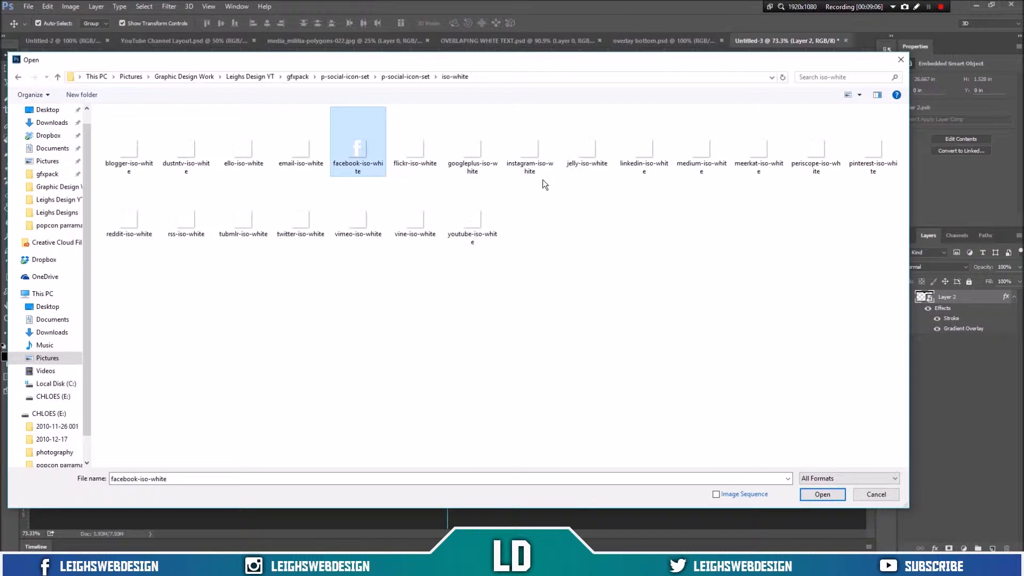
ctrl+click(536, 160)
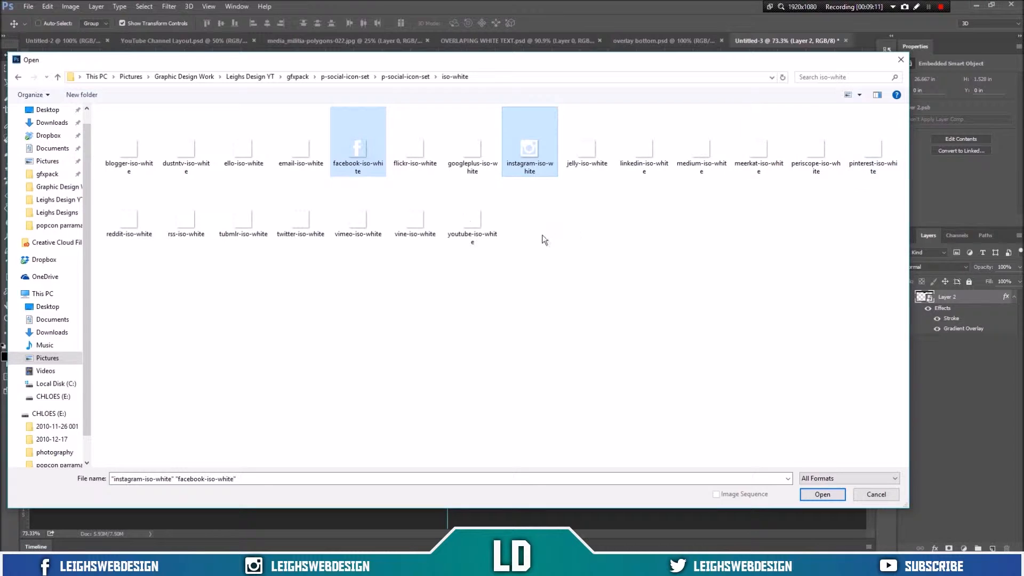
ctrl+click(475, 223)
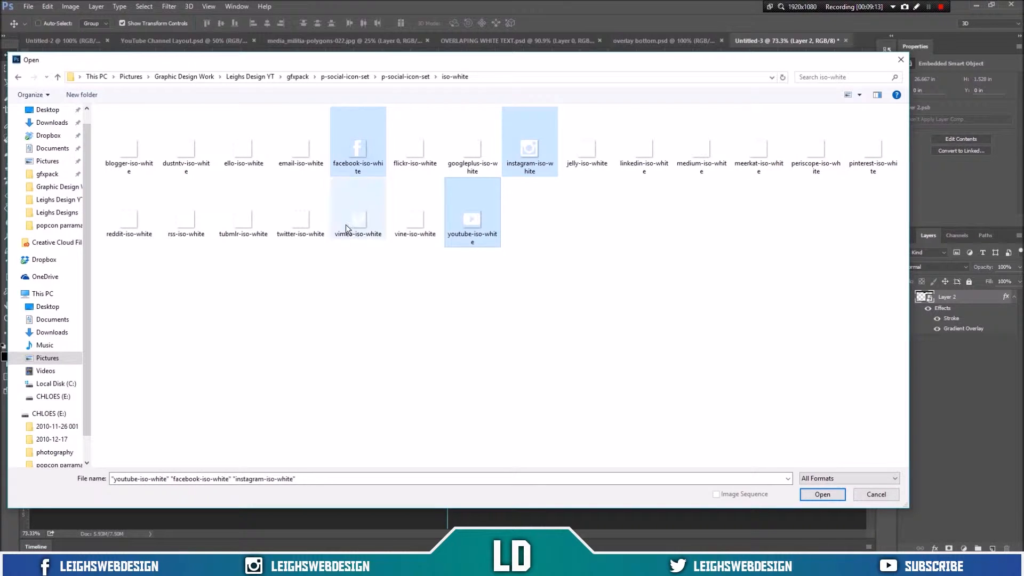
ctrl+click(302, 222)
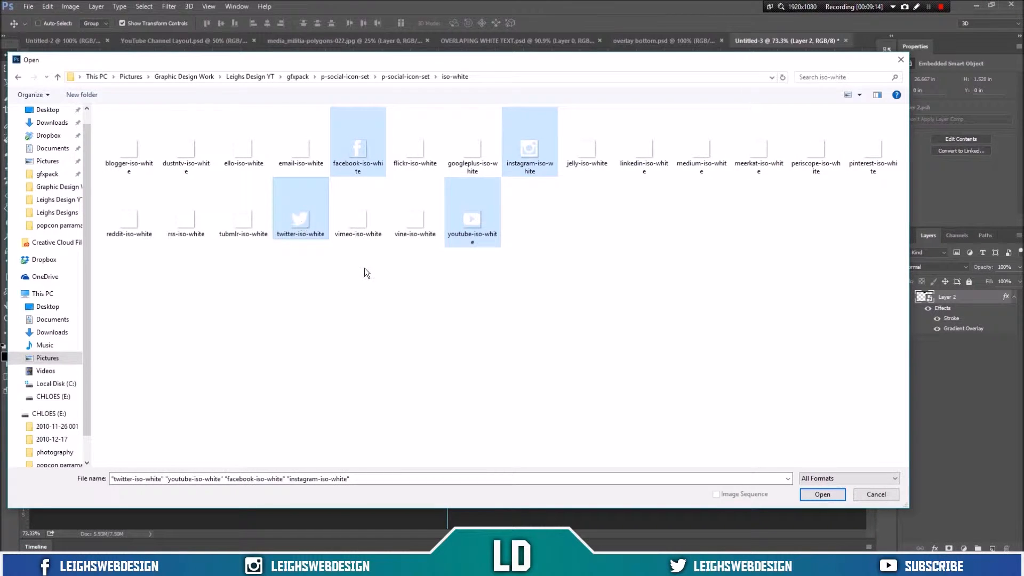
click(836, 495)
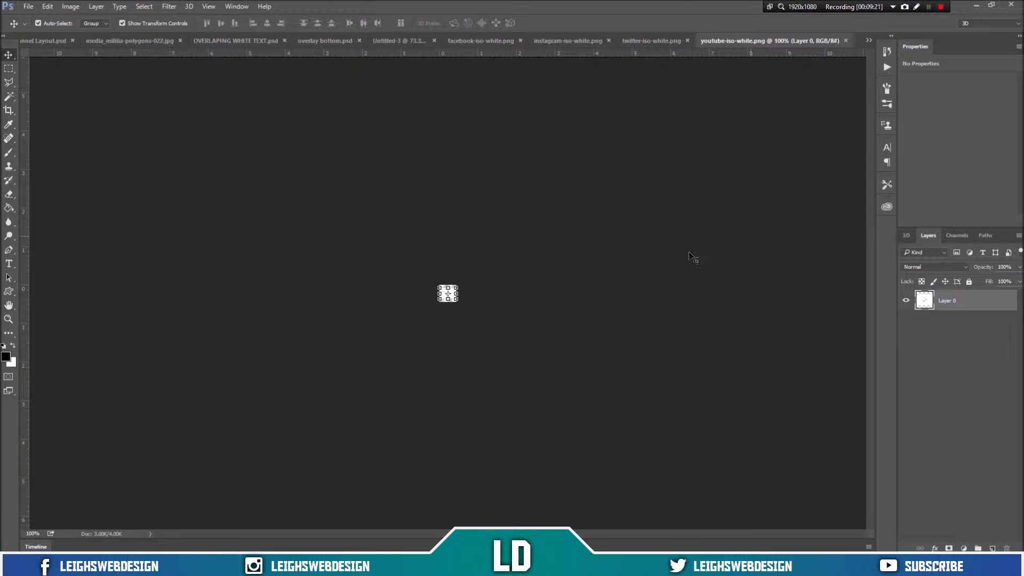
Step: Drag the Facebook icon into the overlay document near the left side
click(475, 41)
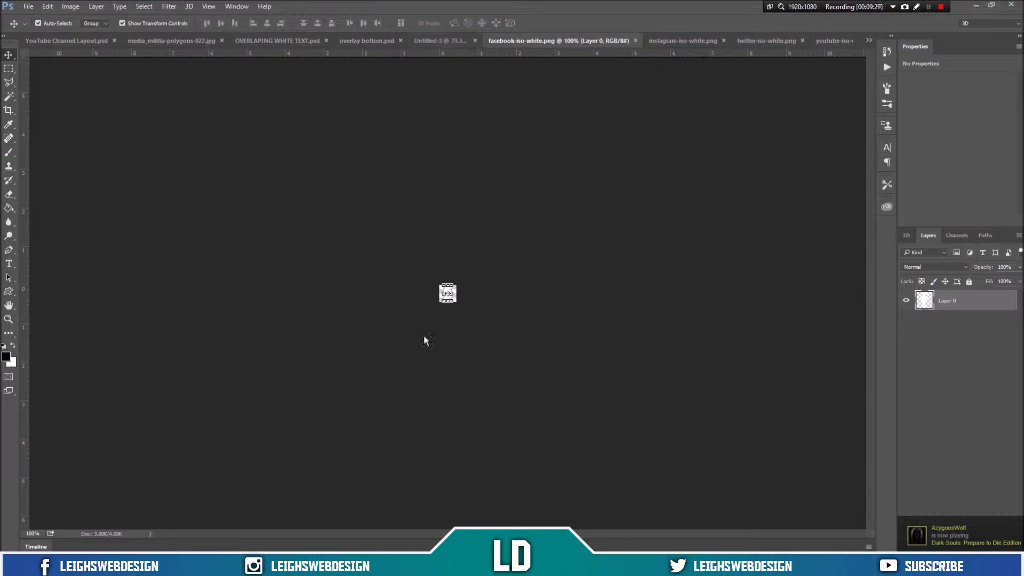
drag(448, 293, 114, 213)
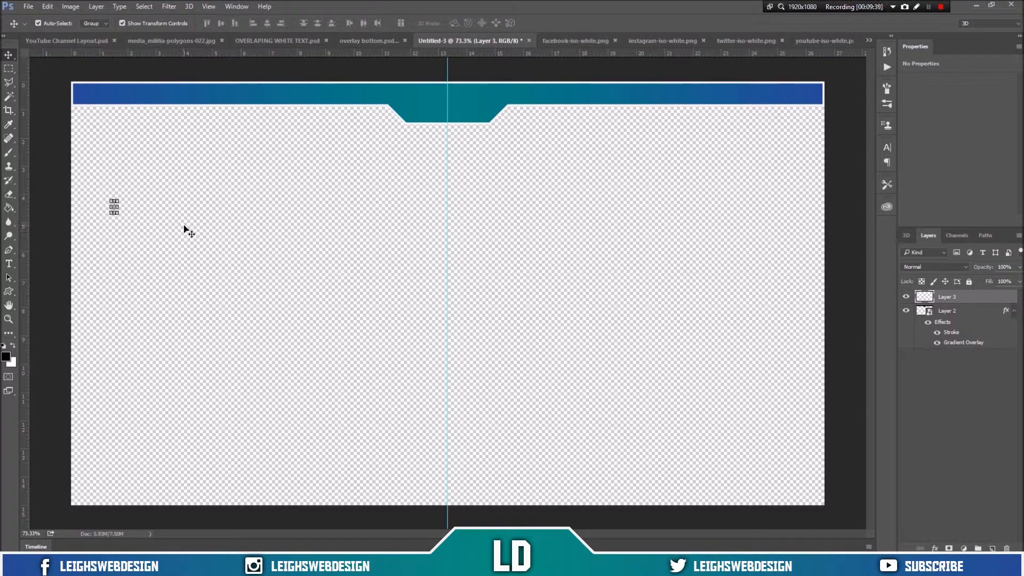
Step: Drag the Instagram icon into the overlay document
click(650, 39)
mouse_move(449, 291)
mouse_down()
mouse_move(468, 138)
mouse_move(440, 40)
mouse_move(449, 294)
mouse_move(485, 142)
mouse_move(486, 33)
mouse_move(445, 42)
mouse_move(452, 297)
mouse_up()
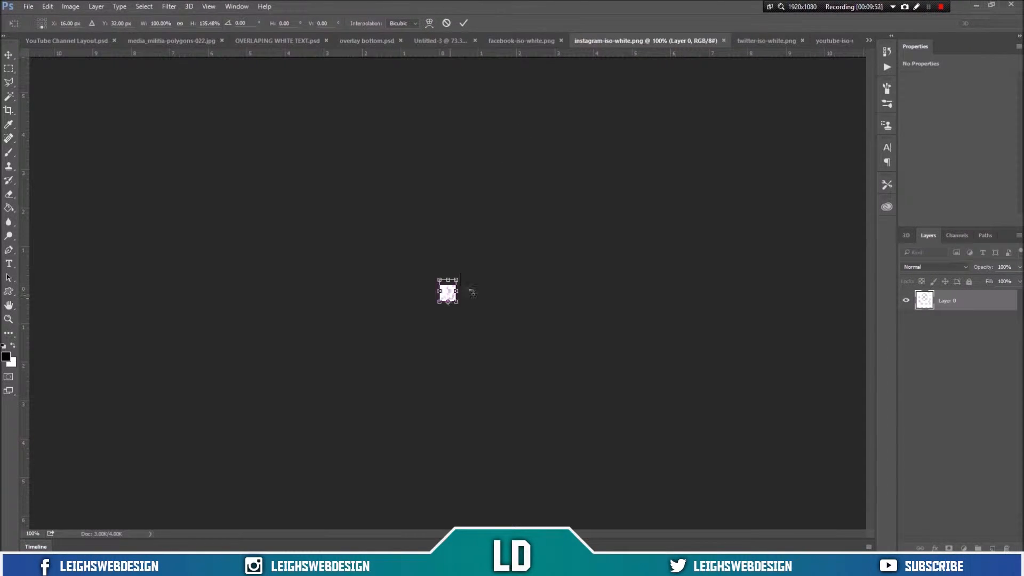
click(447, 23)
mouse_move(451, 294)
mouse_down()
mouse_move(452, 41)
mouse_move(450, 293)
mouse_up()
click(446, 23)
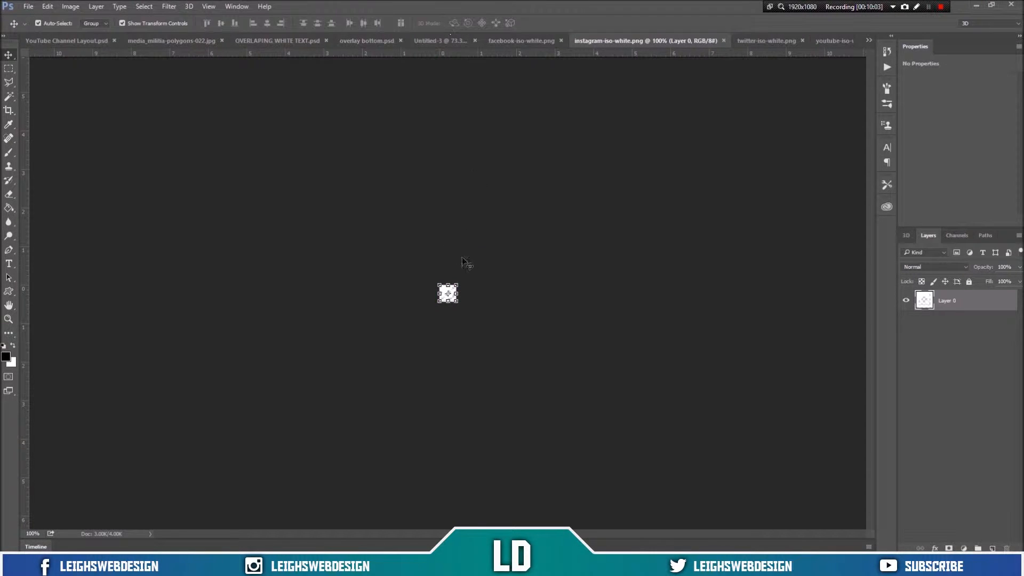
scroll(476, 298, up, 10)
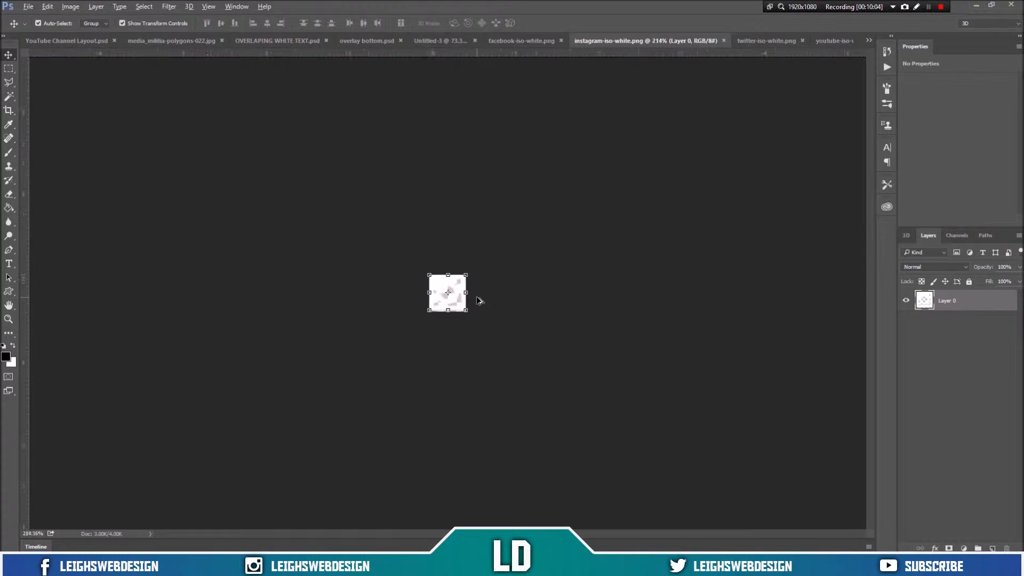
drag(475, 304, 299, 192)
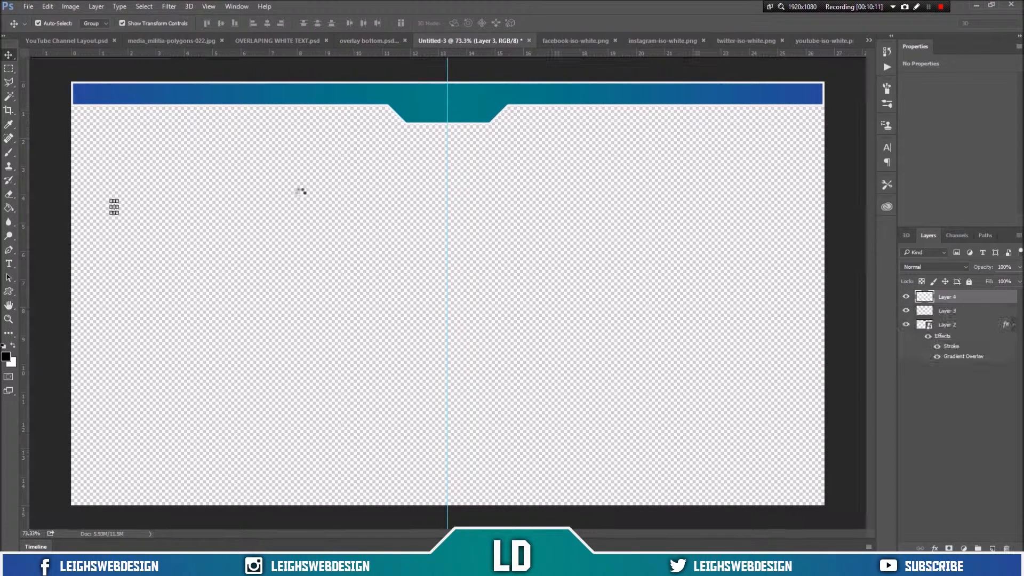
Step: Drag the Twitter icon into the overlay document
click(729, 44)
scroll(457, 293, up, 6)
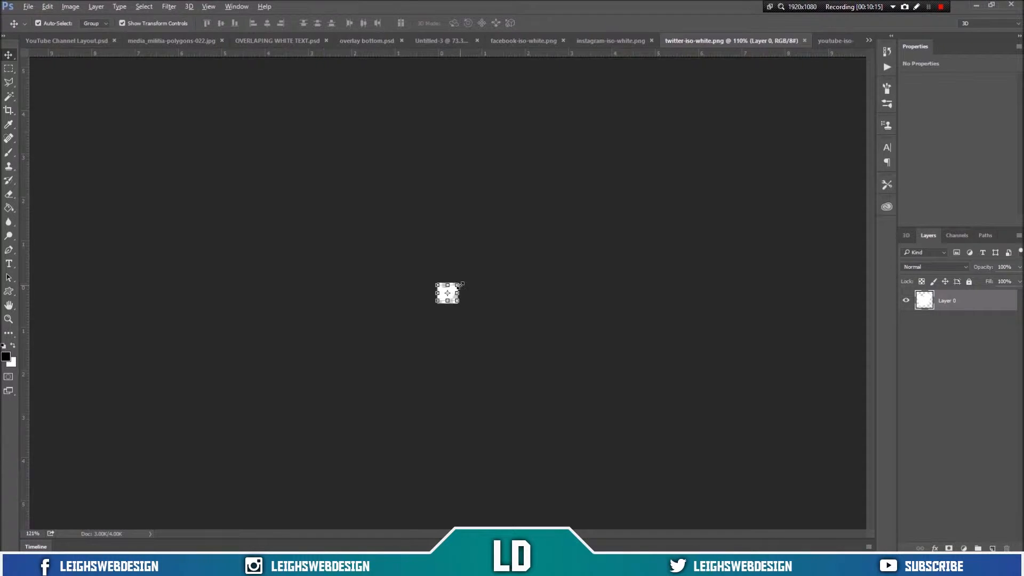
drag(465, 287, 456, 219)
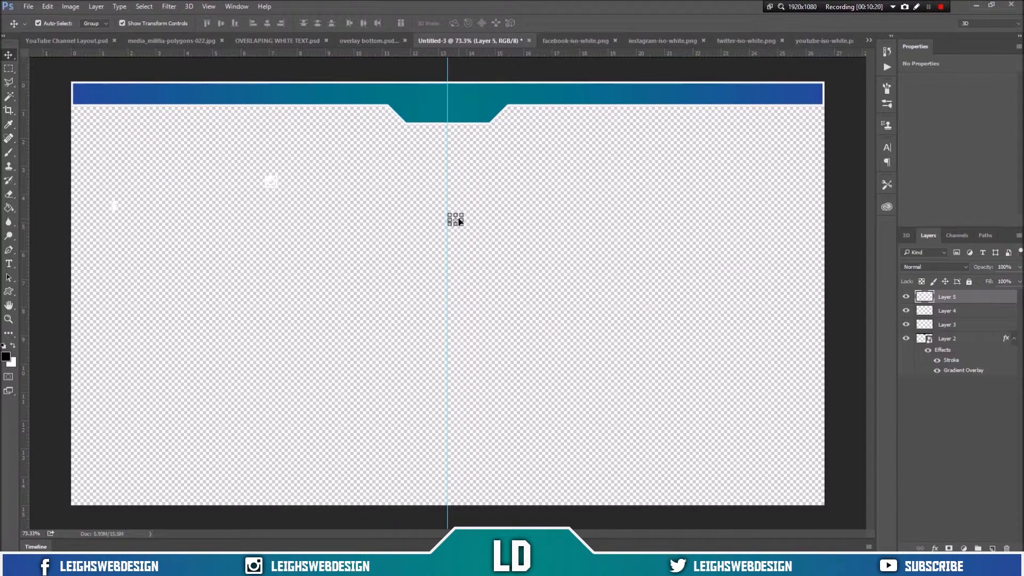
Step: Drag the YouTube icon into the overlay document
click(825, 43)
scroll(435, 300, up, 10)
drag(478, 289, 384, 256)
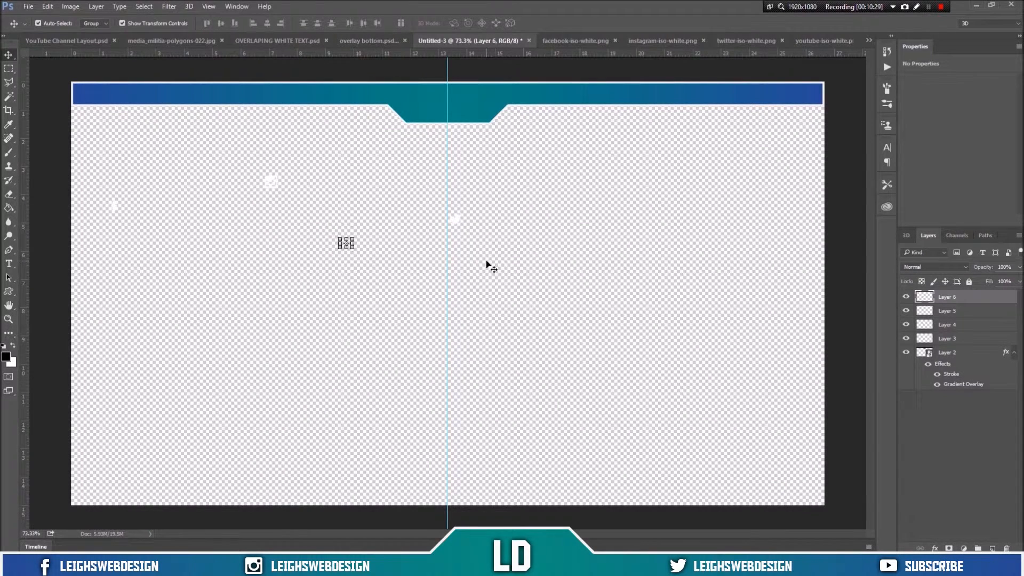
Step: Close the four icon image documents
click(615, 41)
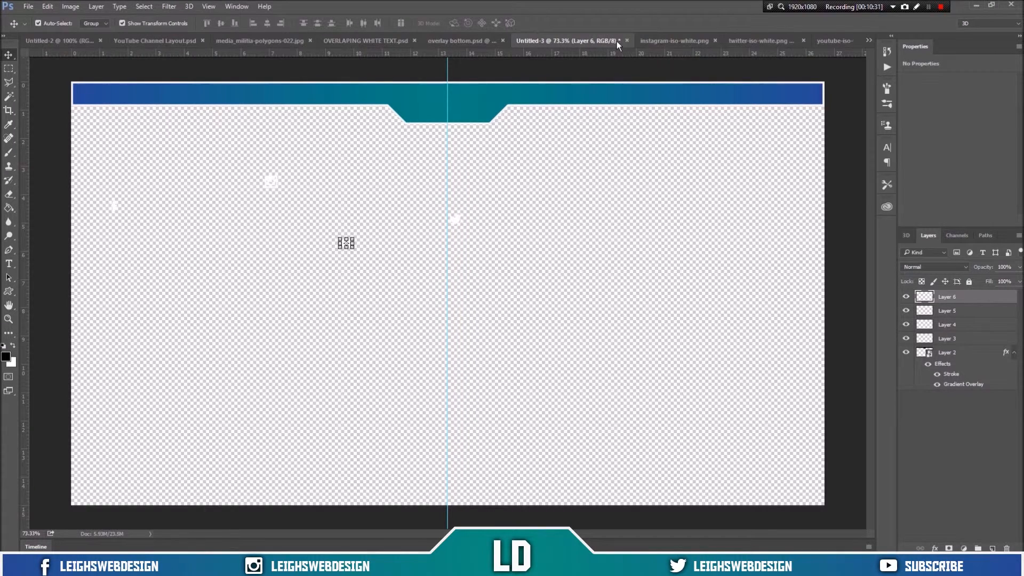
click(716, 41)
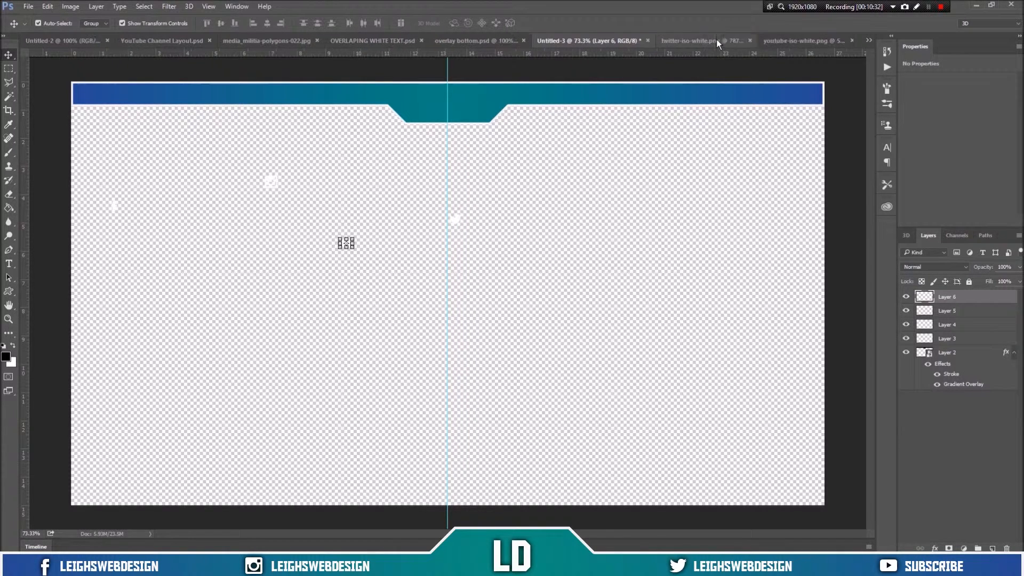
click(750, 40)
click(846, 40)
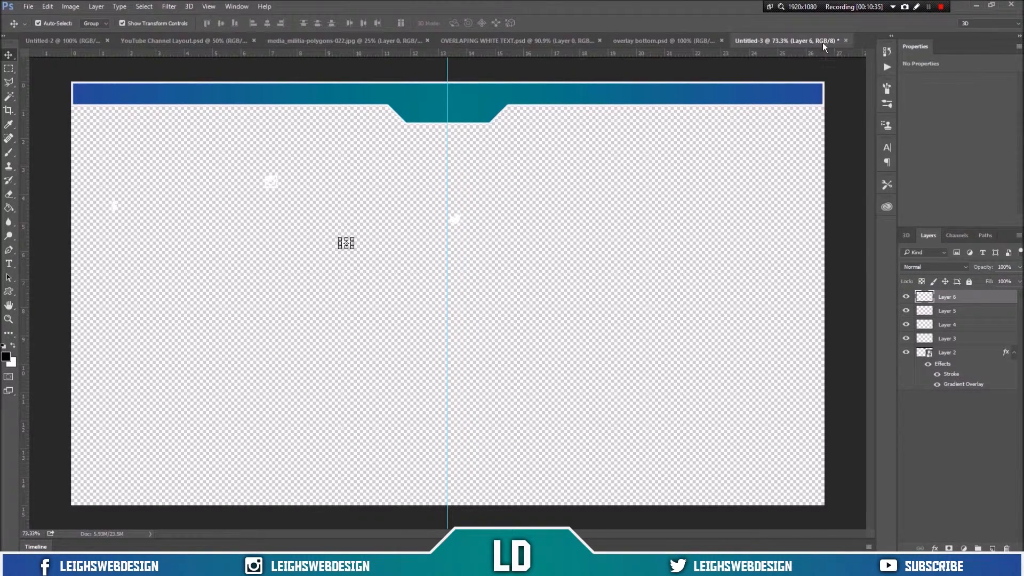
Step: Add the text LEIGHSWEBDESIGN in Aldo the Apache Regular, 27 pt, at the left end of the top bar
click(12, 264)
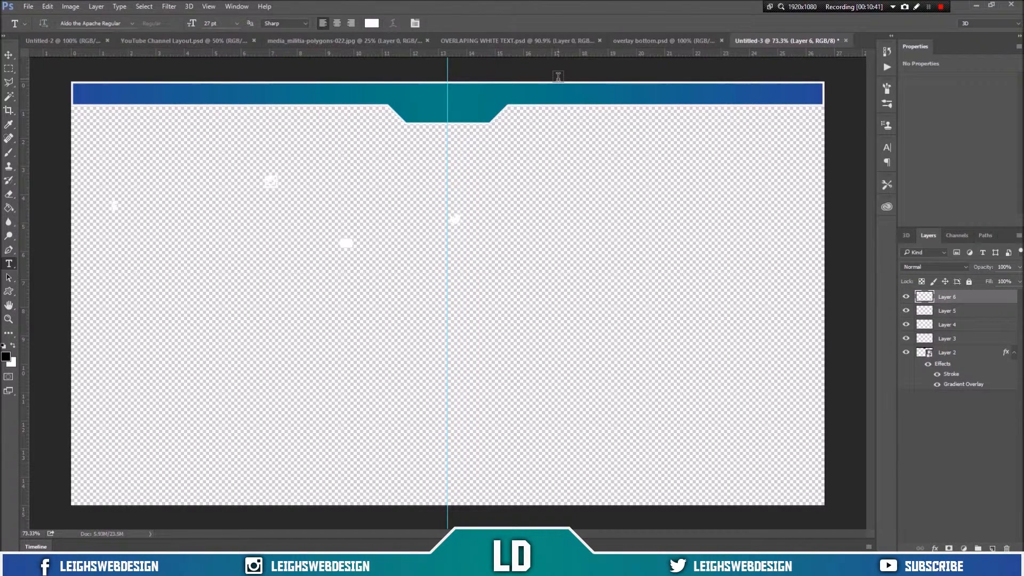
click(131, 23)
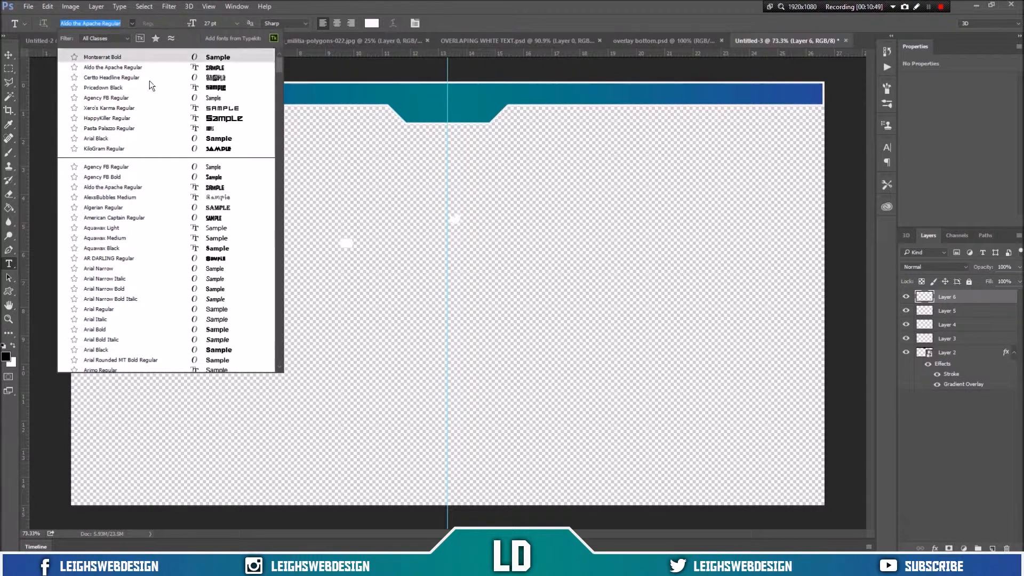
scroll(152, 87, down, 3)
scroll(163, 132, up, 3)
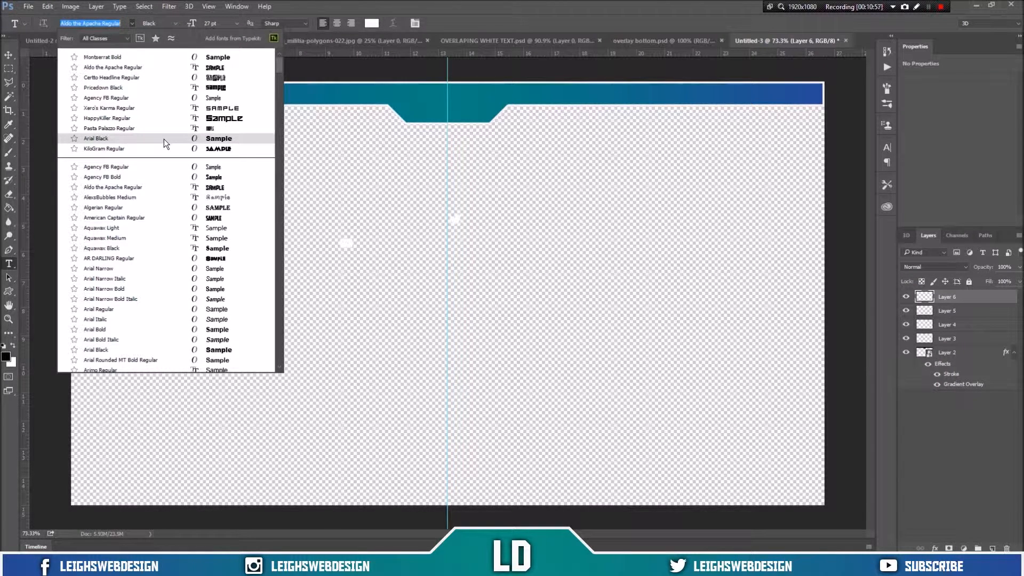
click(169, 67)
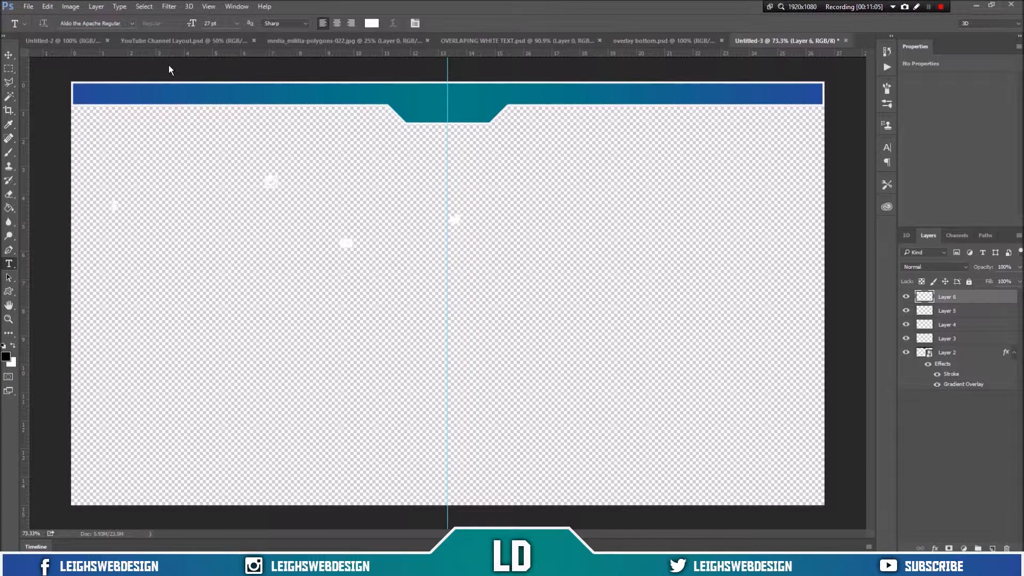
click(86, 95)
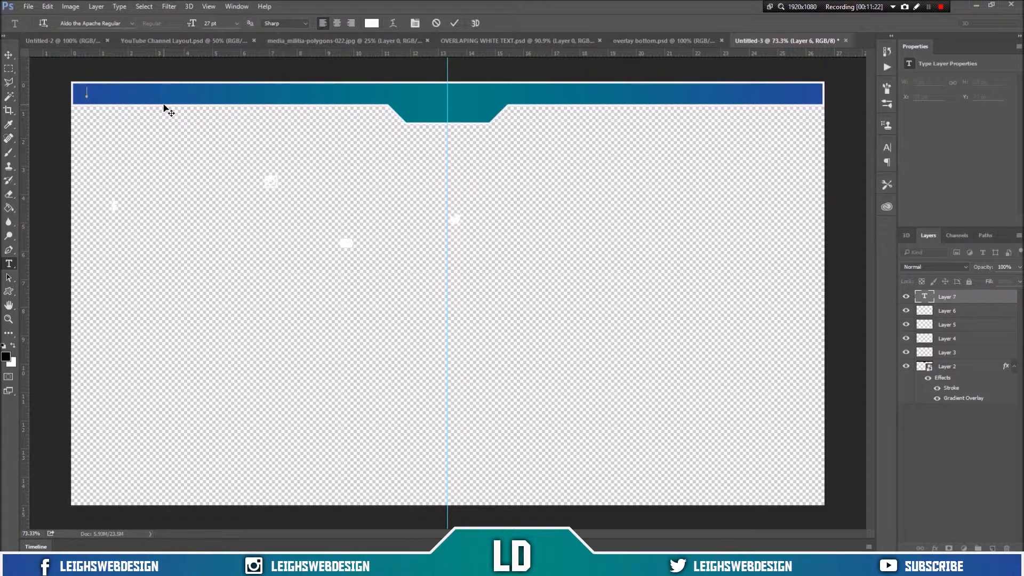
text(LEIGHSWEBDESIGN)
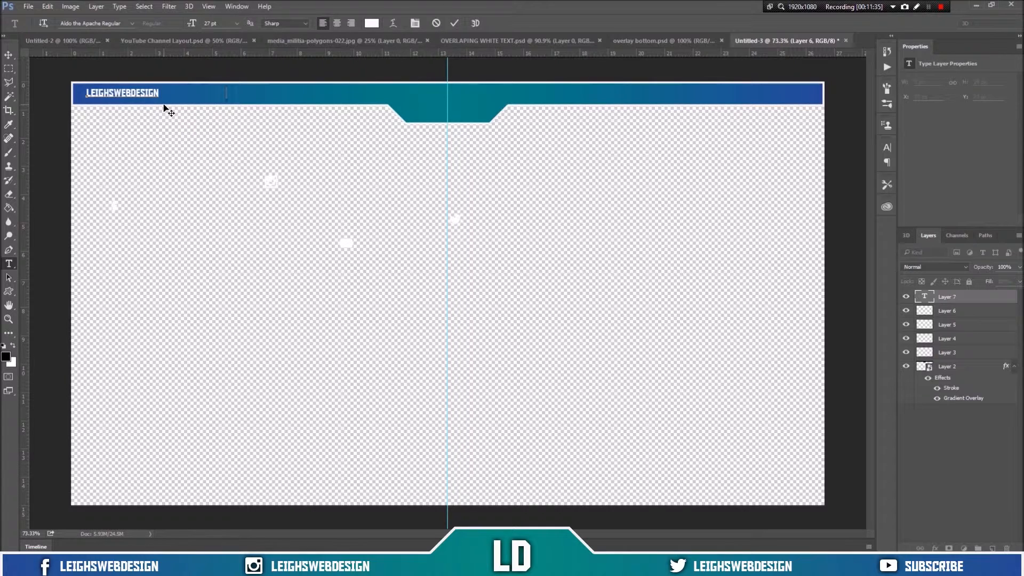
Step: Extend the top-bar text with two more LEIGHSWEBDESIGN labels and SUBSCRIBE spaced along the bar, then commit it
text(LEIGHSWEBDESIGN)
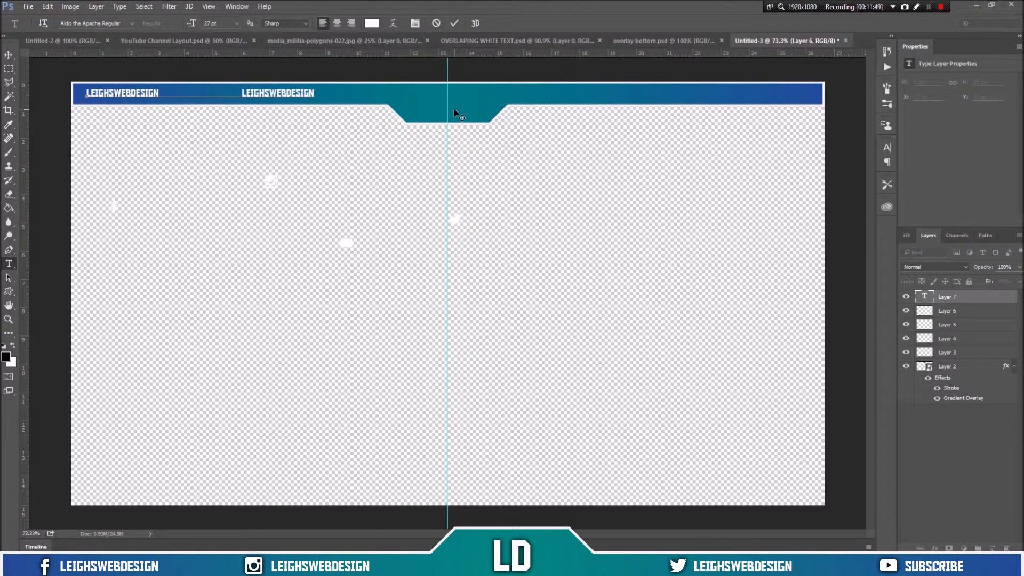
text(LEIGHSWEBD)
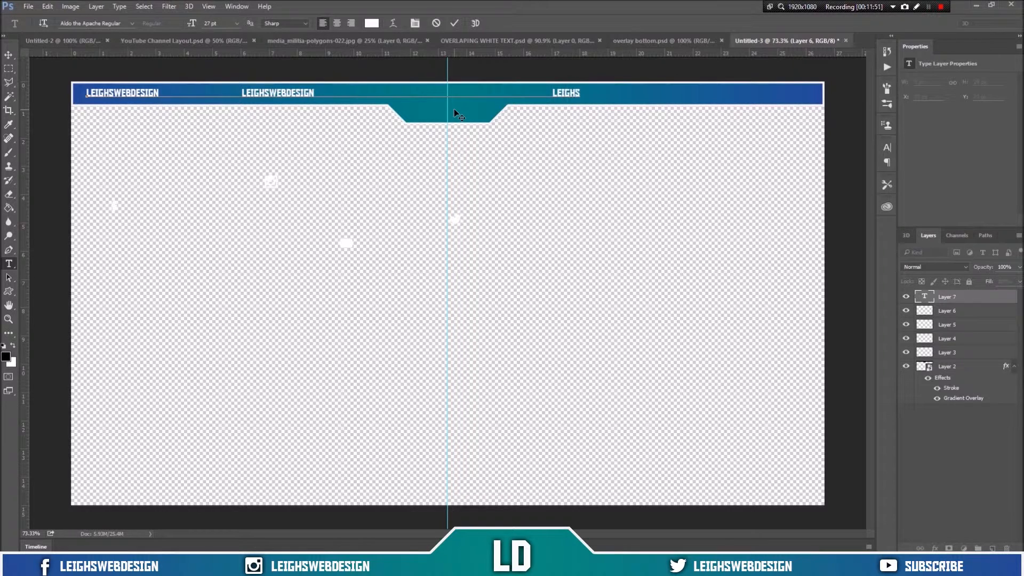
text(ESIGN)
text(SUBSCRIBE)
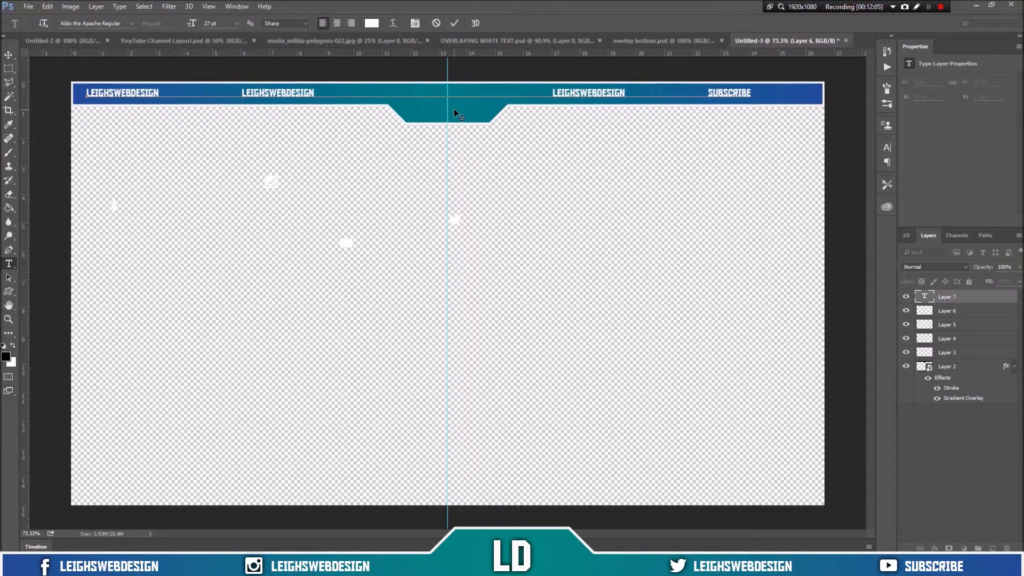
click(454, 25)
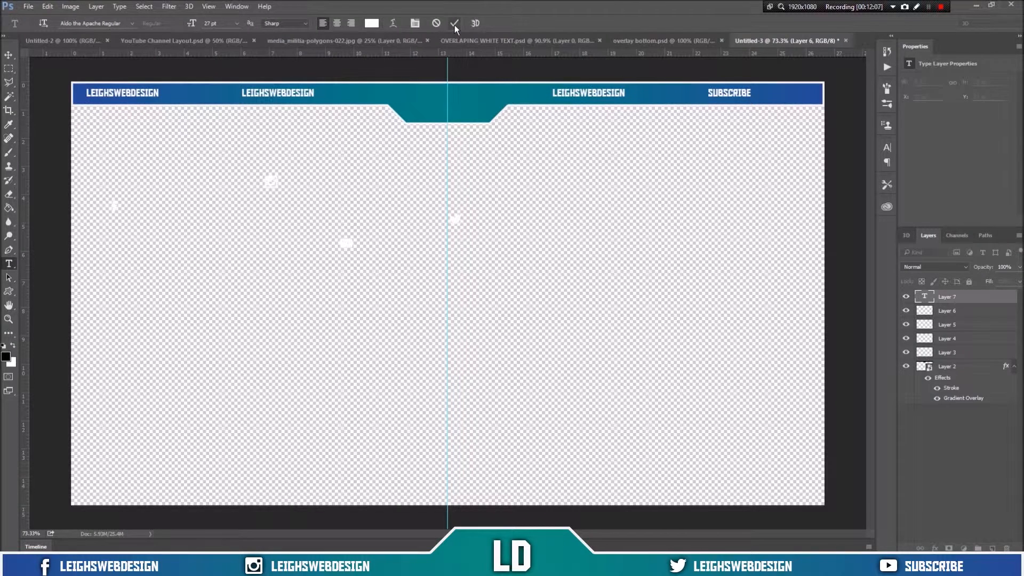
Step: Centre the top-bar text line horizontally on the canvas and hide the guides
key(v)
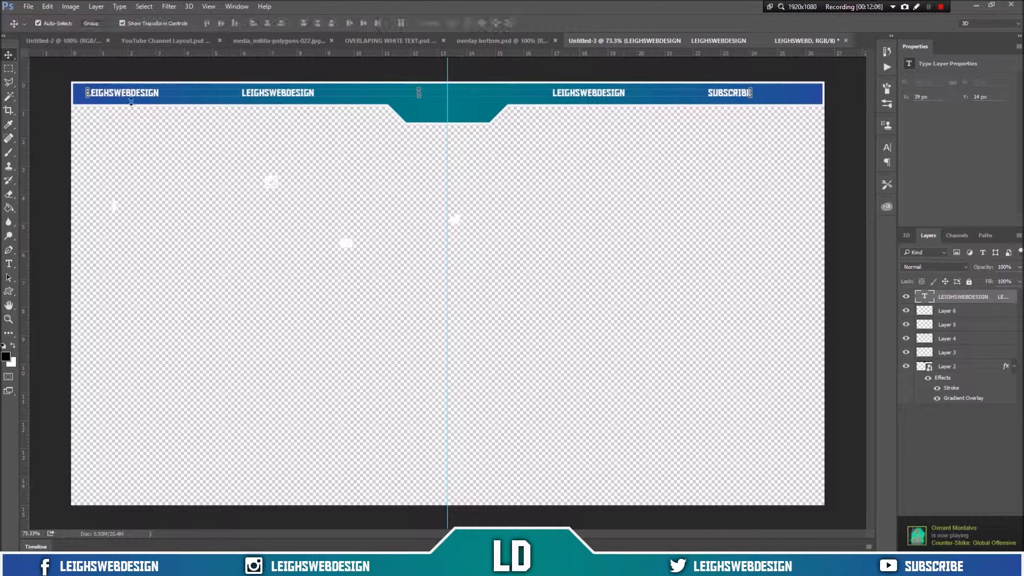
mouse_move(132, 94)
mouse_down()
mouse_move(149, 90)
mouse_move(134, 97)
mouse_up()
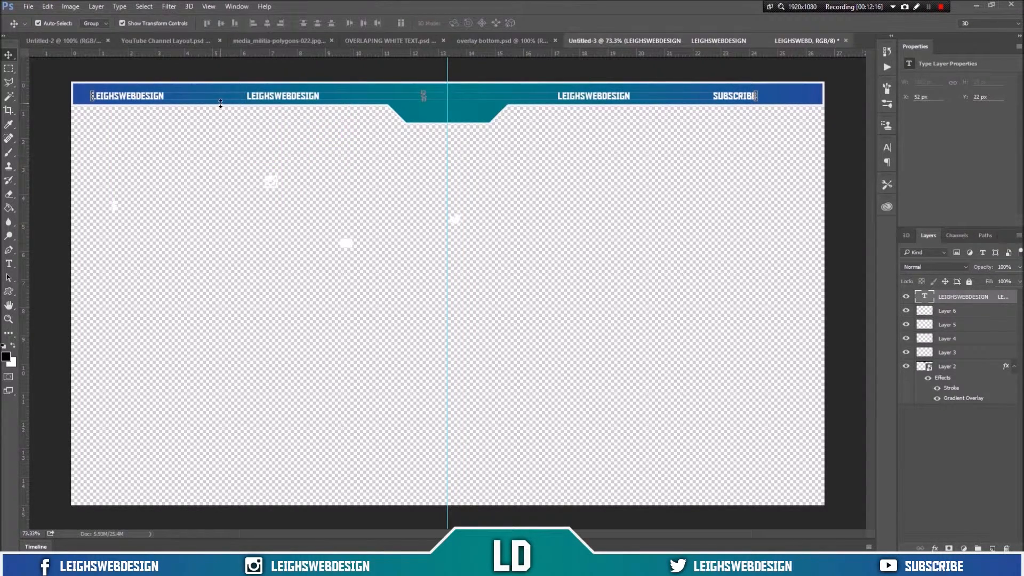
key(ctrl+a)
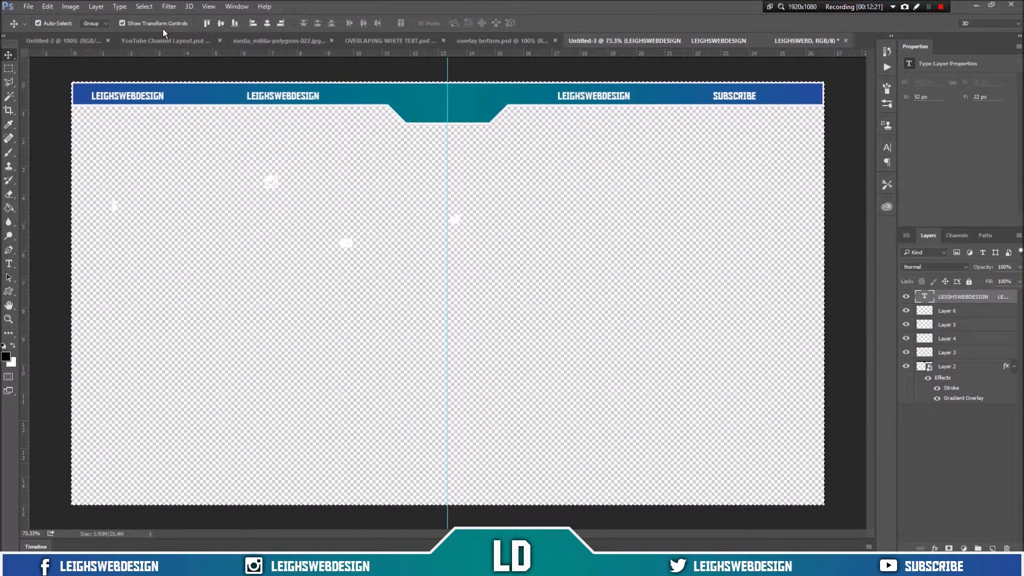
click(268, 24)
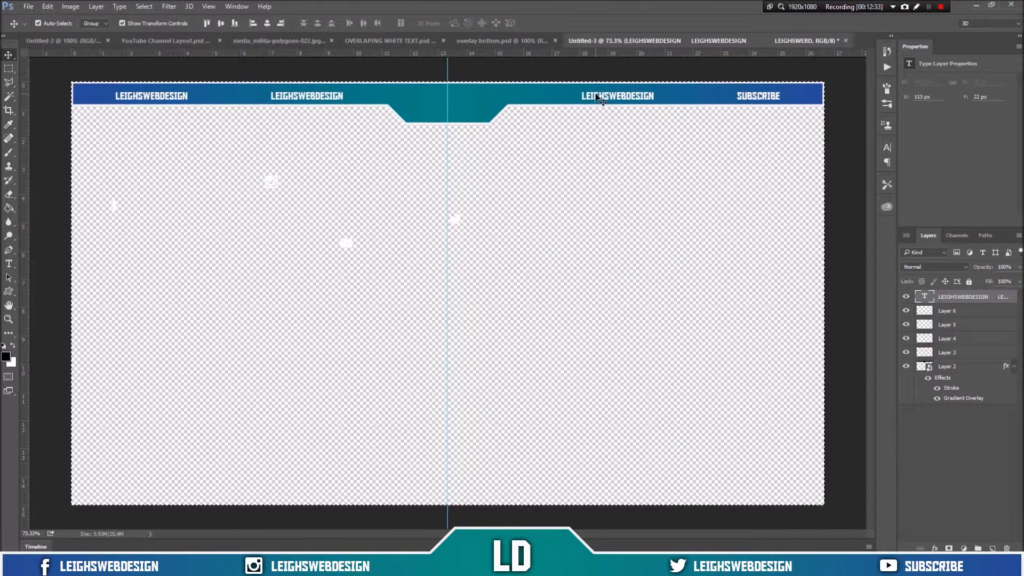
key(ctrl)
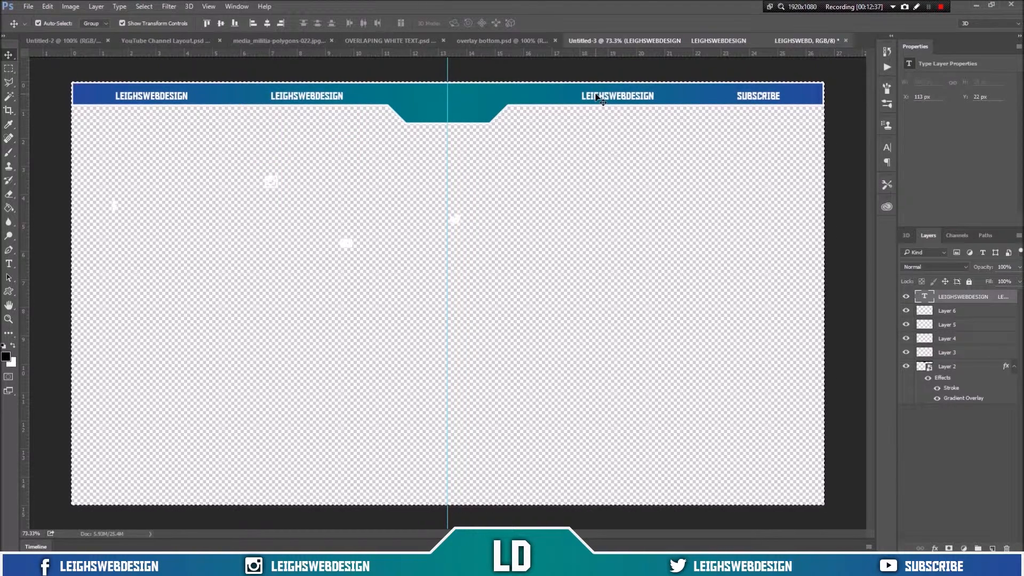
key(ctrl+h)
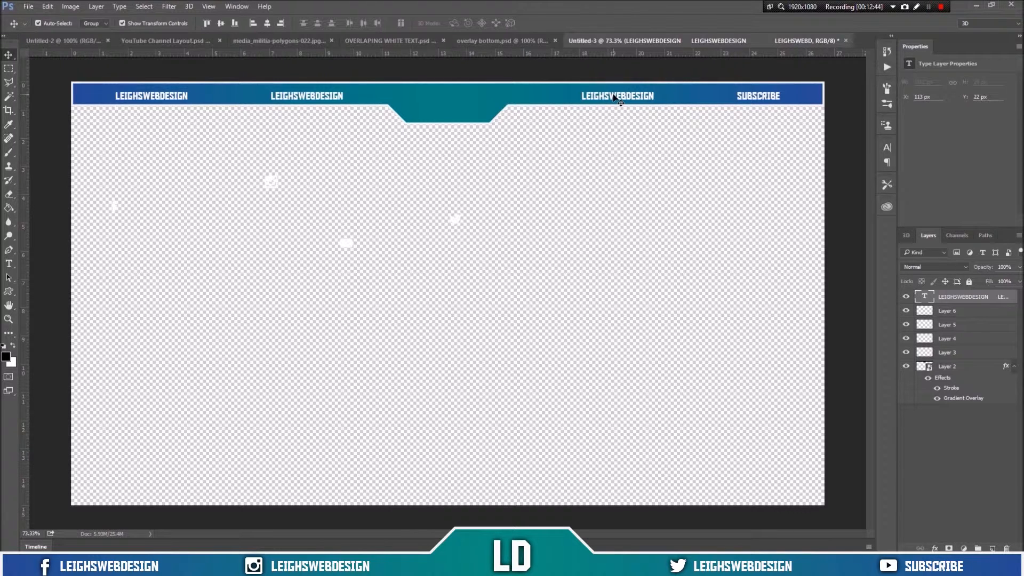
Step: Nudge the top-bar text line slightly upward so it sits centred in the bar
key(Left)
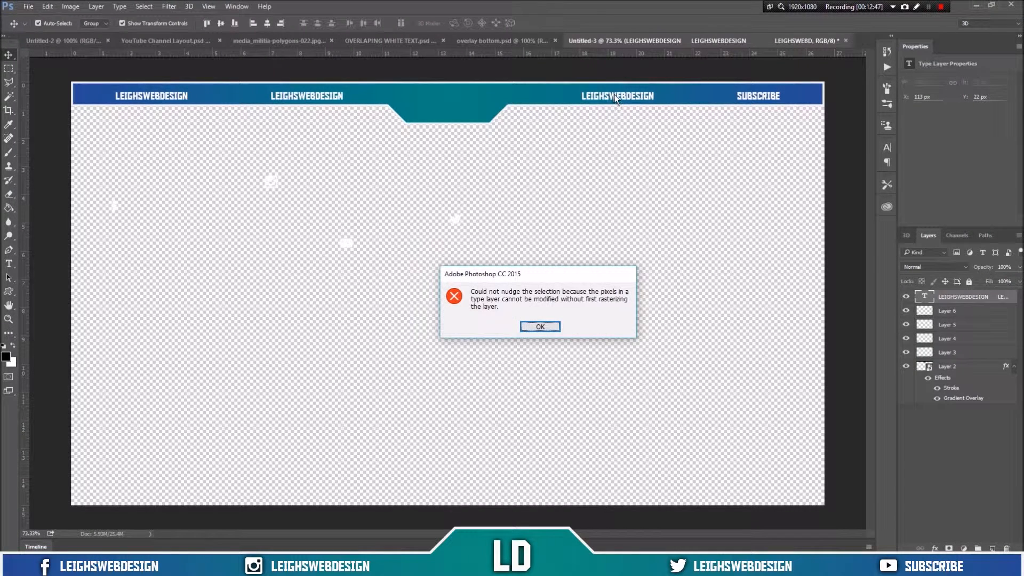
click(540, 327)
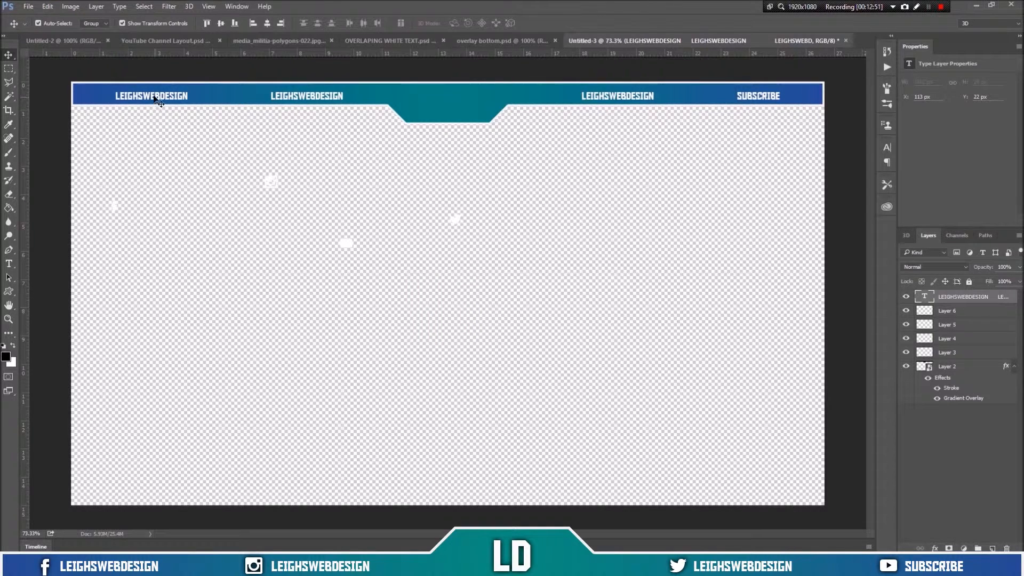
drag(156, 97, 152, 95)
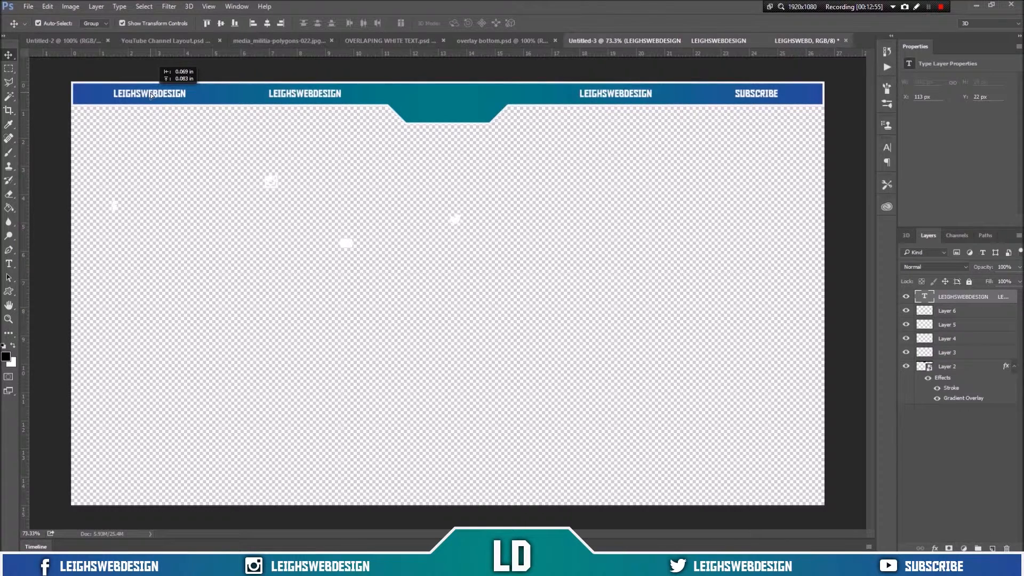
drag(152, 95, 152, 94)
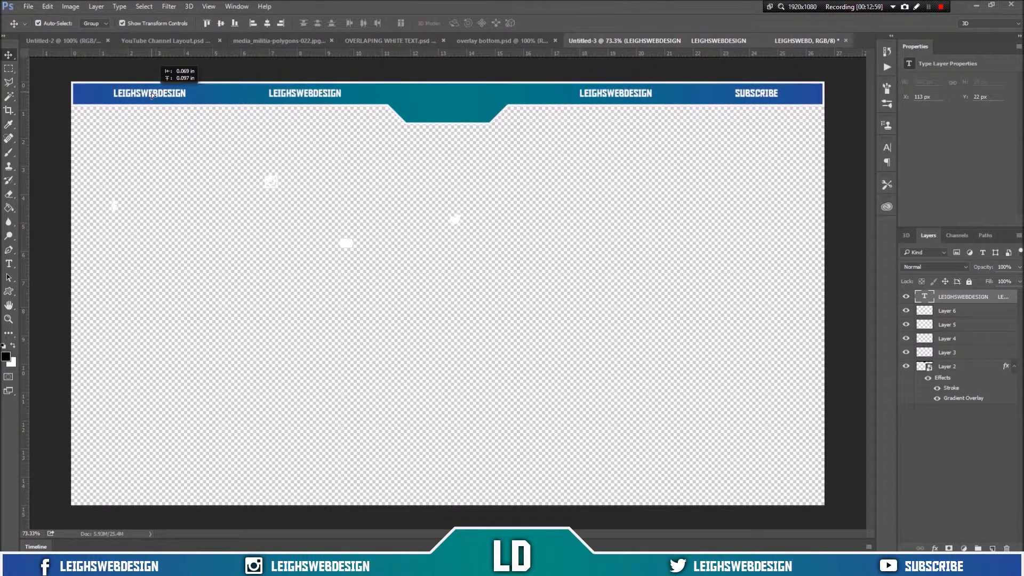
drag(152, 95, 152, 92)
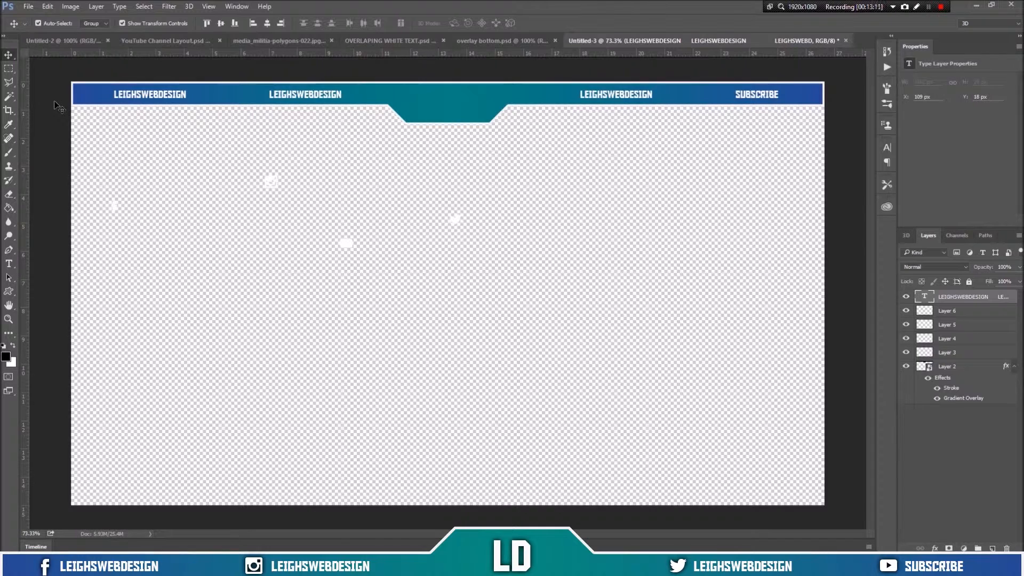
Step: Add the text LD in the centre notch and enlarge its font size to about 64 pt
click(8, 264)
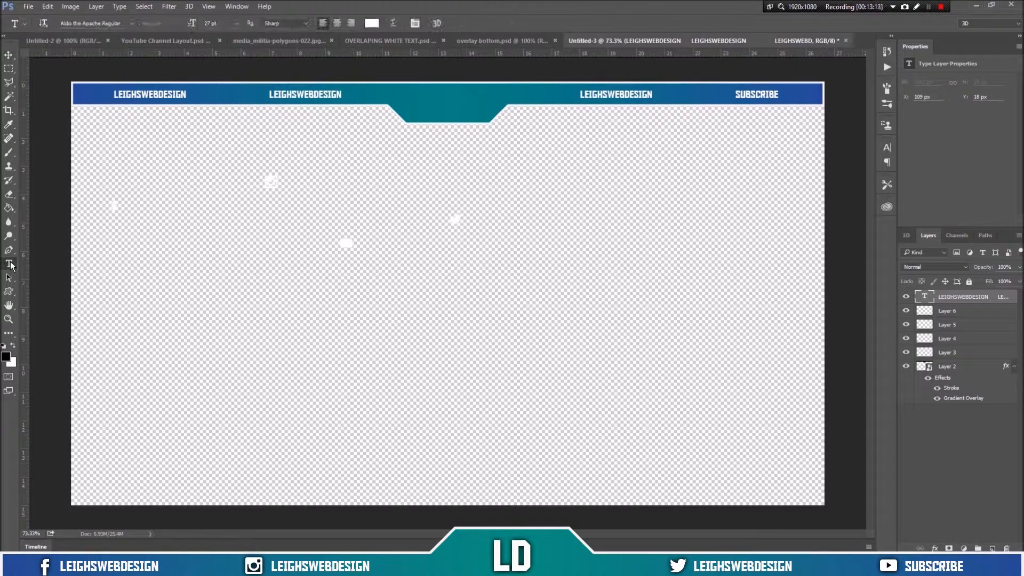
click(434, 99)
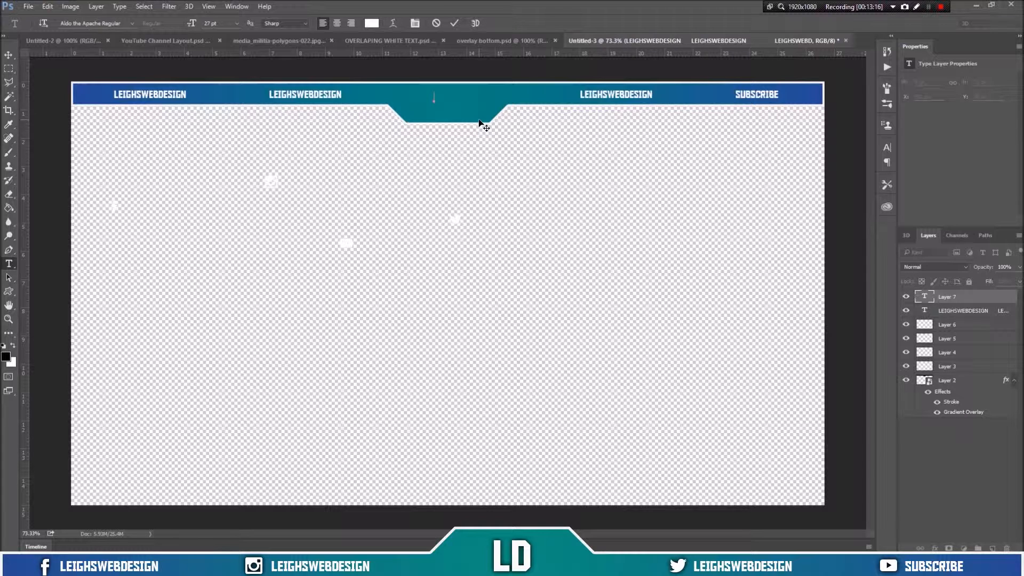
text(LD)
drag(452, 97, 424, 101)
click(207, 26)
drag(208, 26, 237, 28)
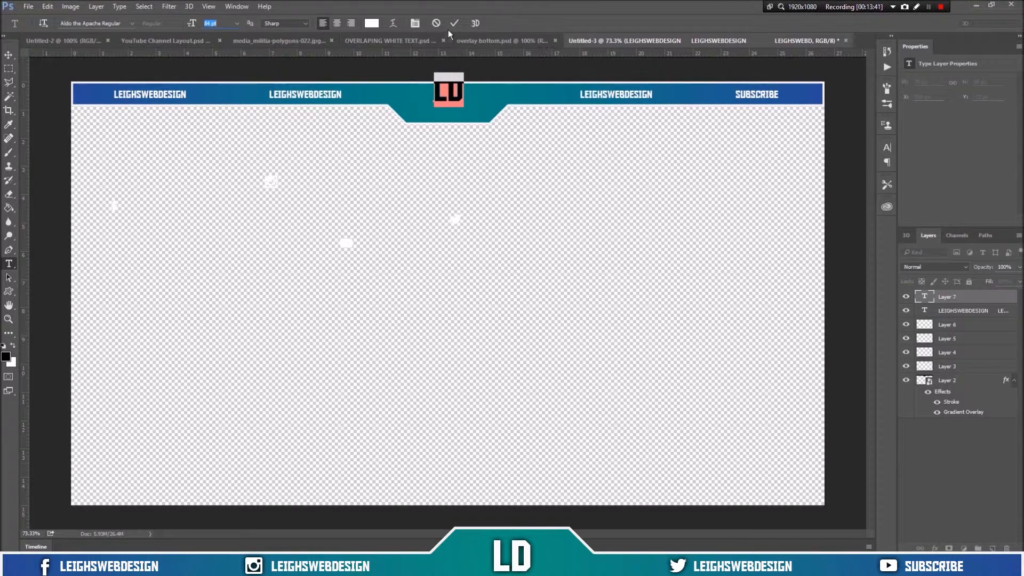
key(Down)
click(457, 25)
key(v)
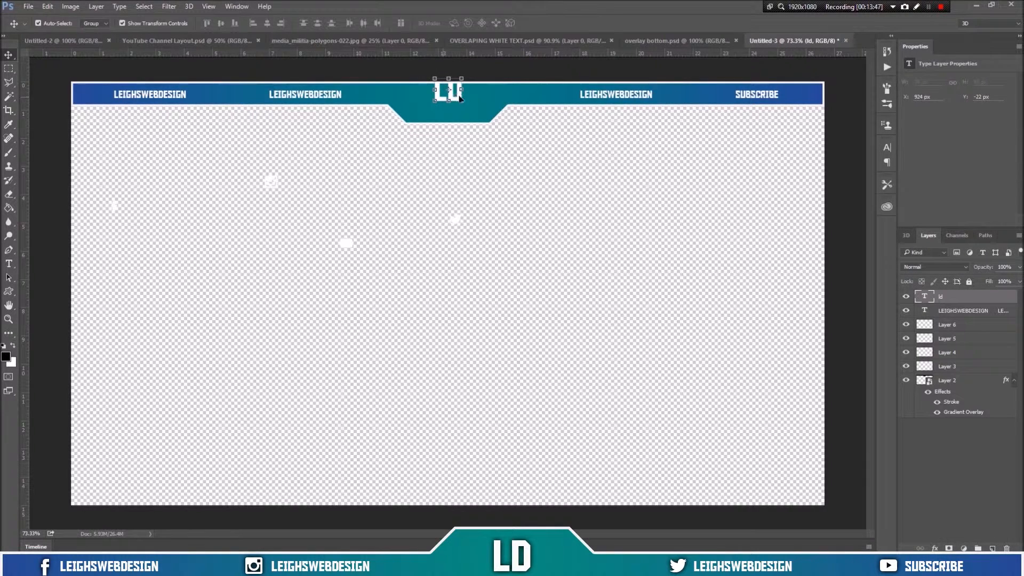
Step: Move the LD text down so it sits centred inside the notch
drag(457, 96, 457, 96)
drag(459, 100, 458, 109)
click(553, 159)
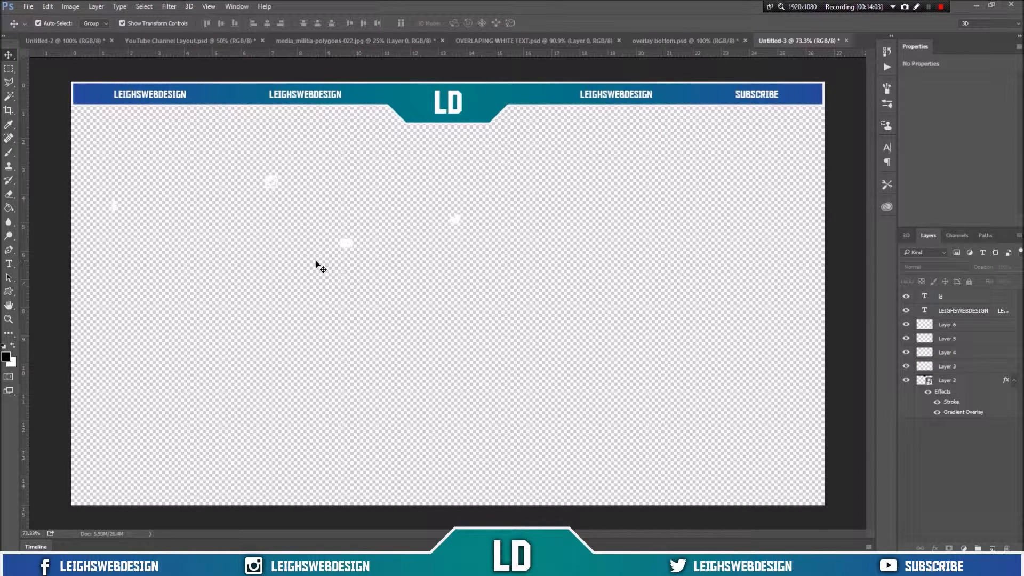
Step: Move the Facebook icon into the top bar just left of the first LEIGHSWEBDESIGN label
click(116, 212)
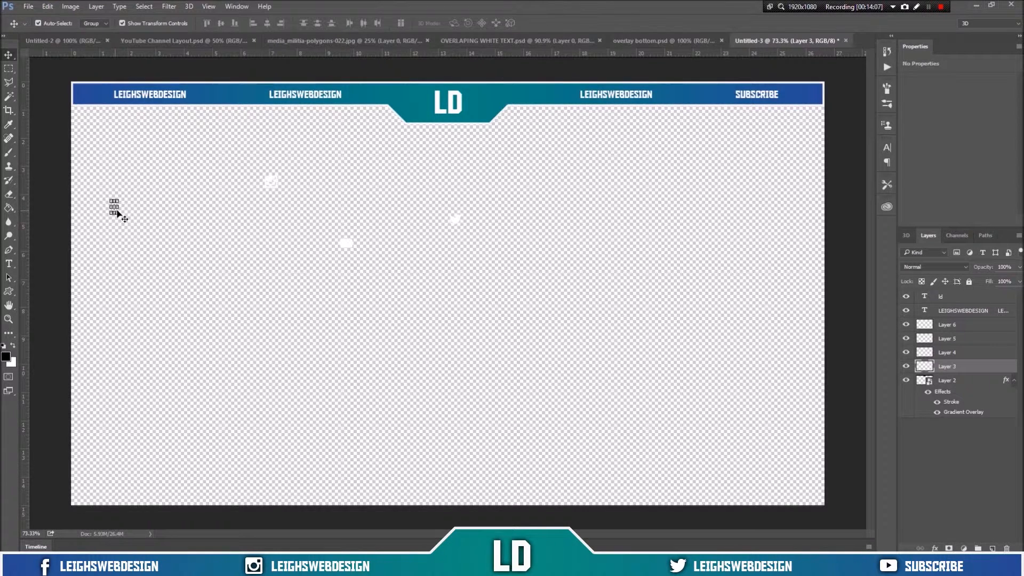
drag(120, 188, 119, 185)
scroll(107, 201, up, 5)
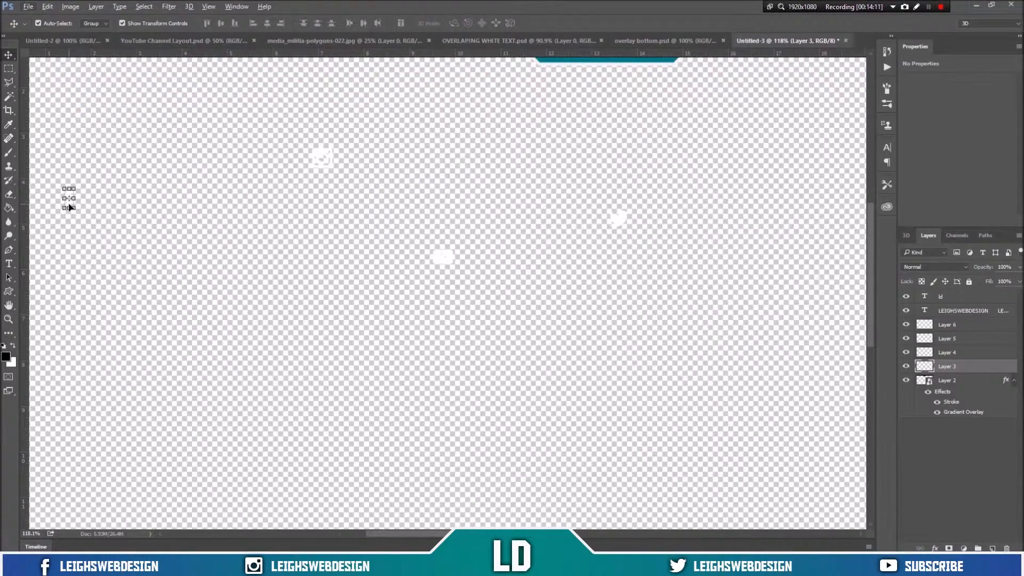
drag(72, 194, 65, 80)
scroll(97, 128, up, 4)
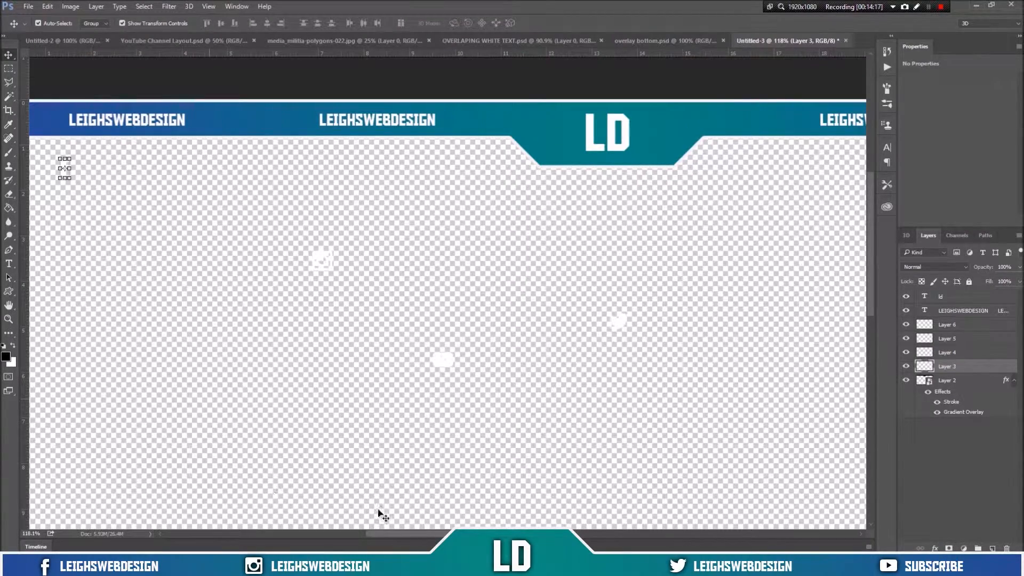
drag(389, 531, 336, 524)
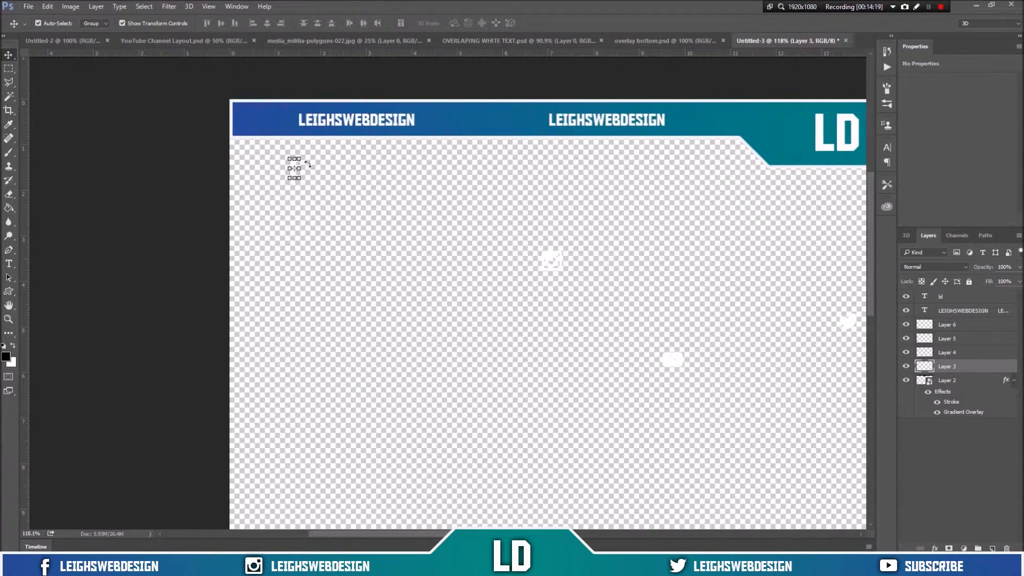
drag(297, 179, 273, 125)
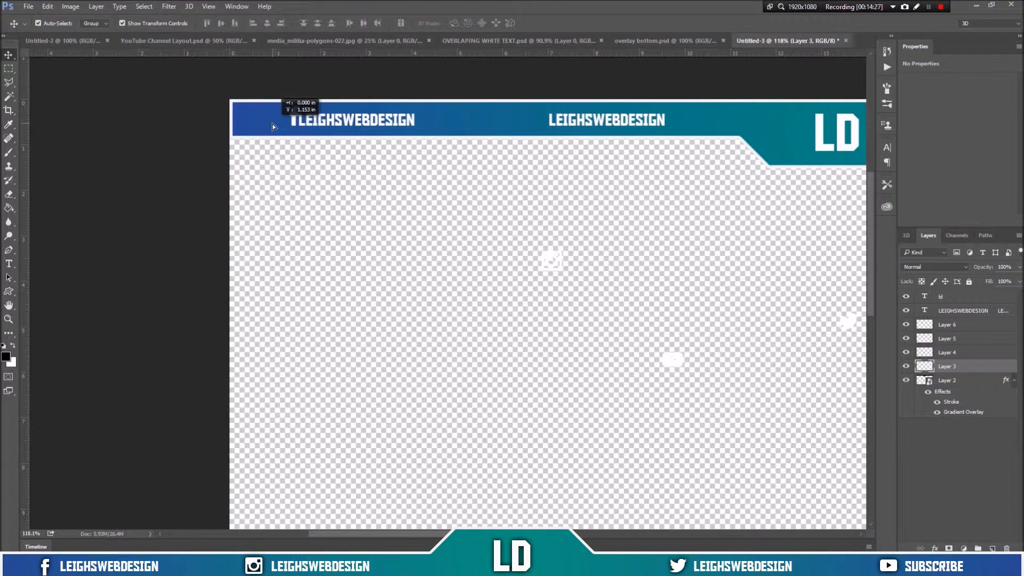
drag(273, 126, 280, 125)
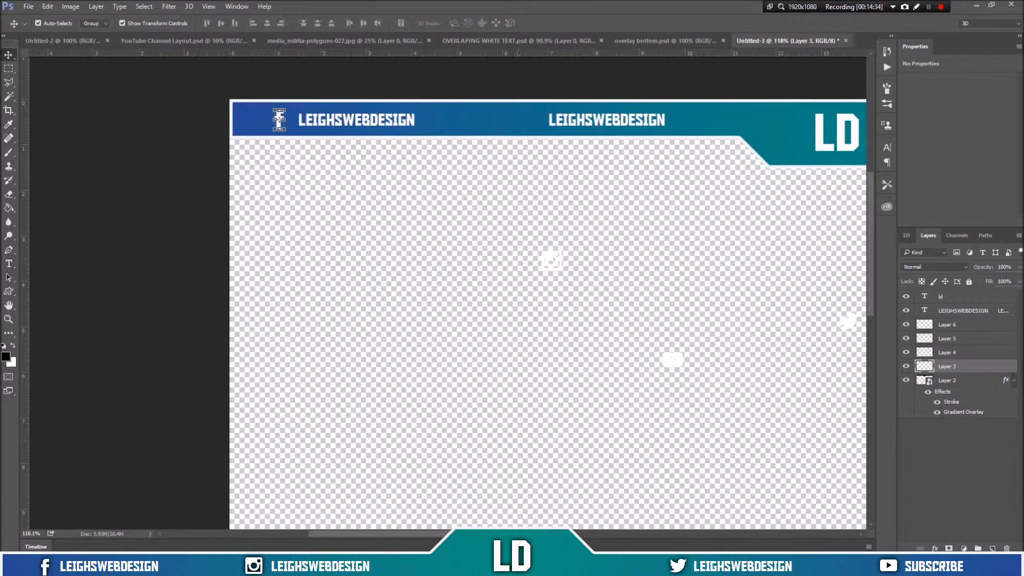
scroll(251, 267, right, 5)
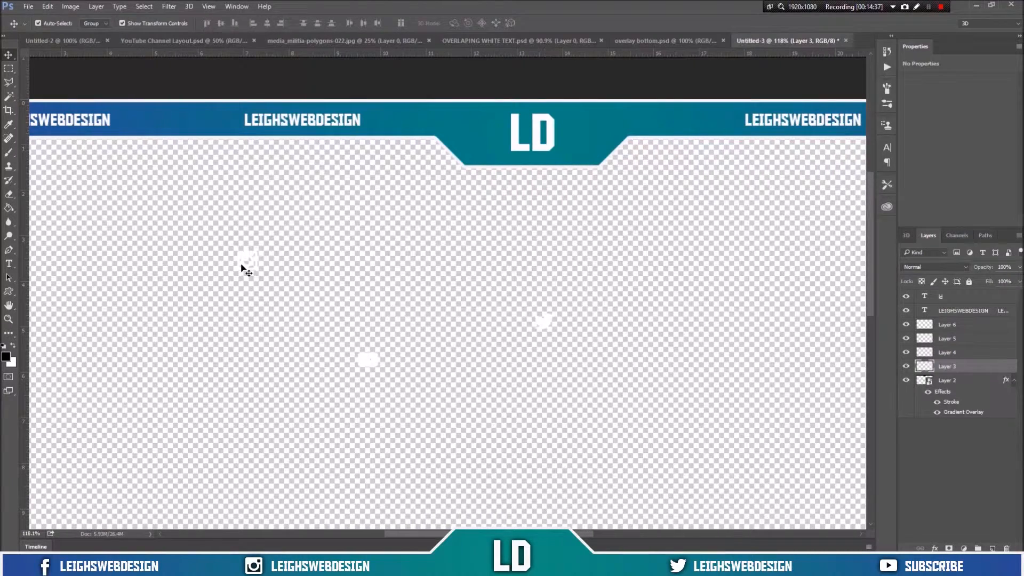
click(254, 268)
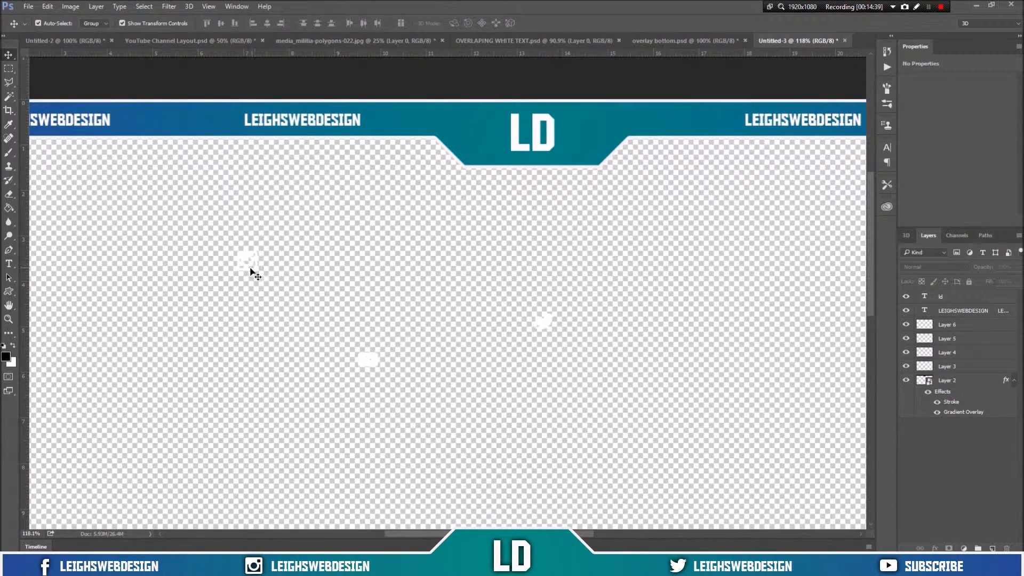
click(252, 262)
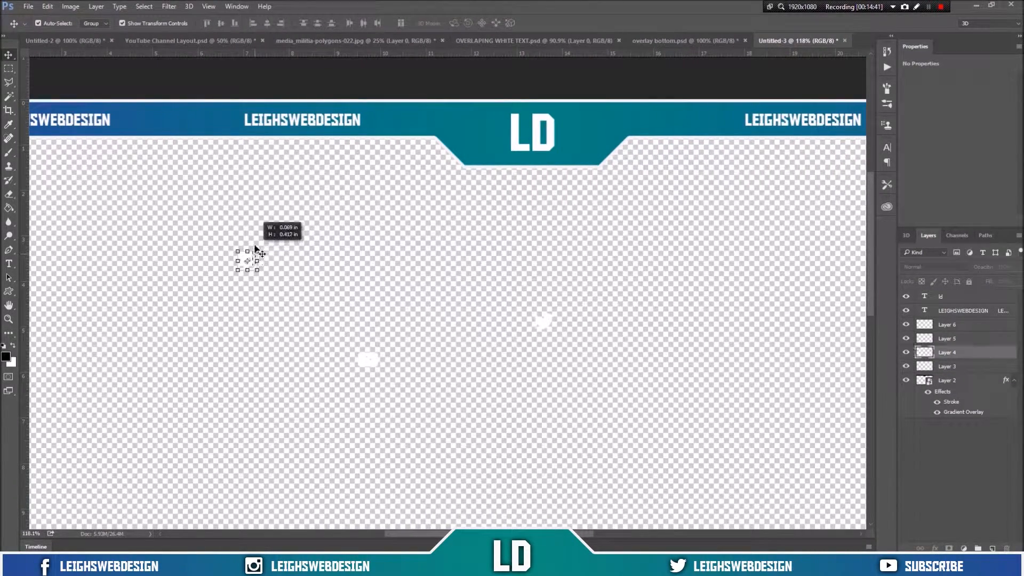
key(ctrl+t)
drag(255, 261, 250, 248)
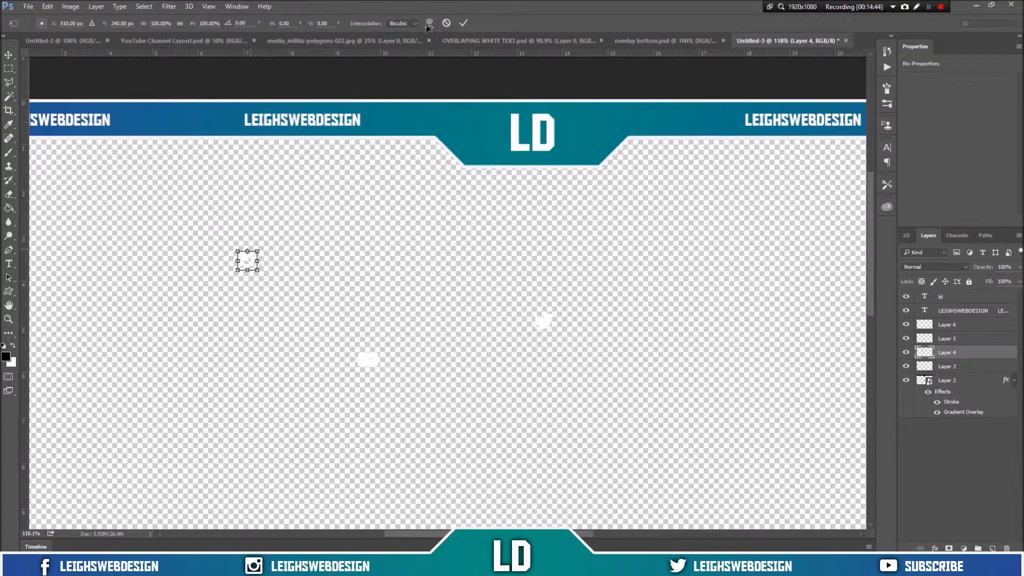
click(446, 25)
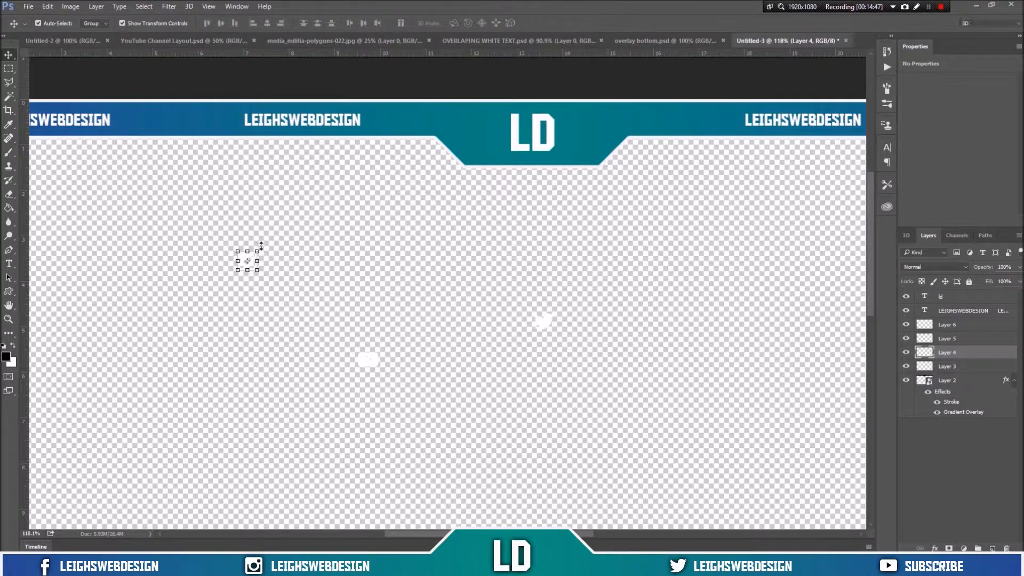
click(253, 266)
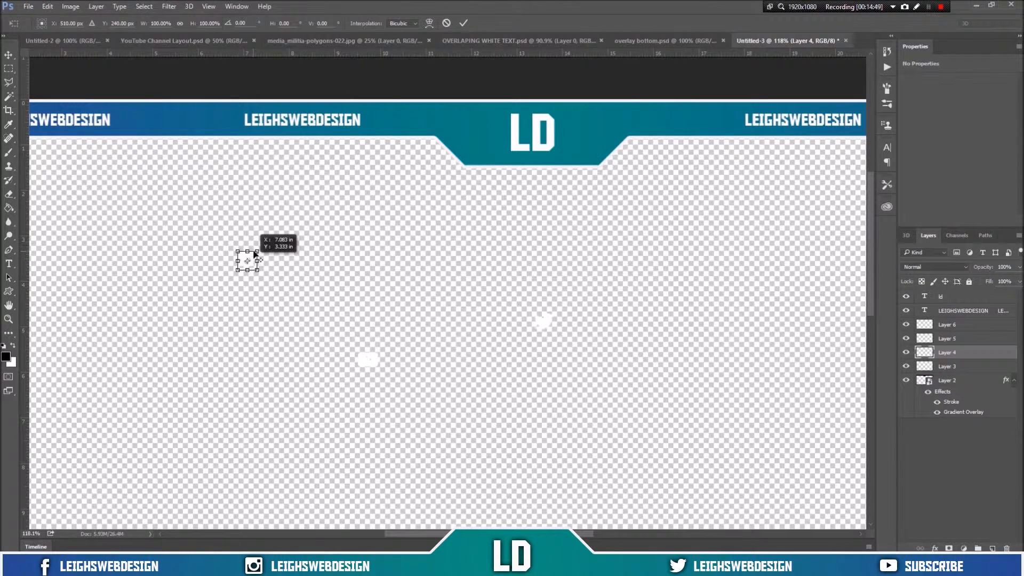
click(446, 23)
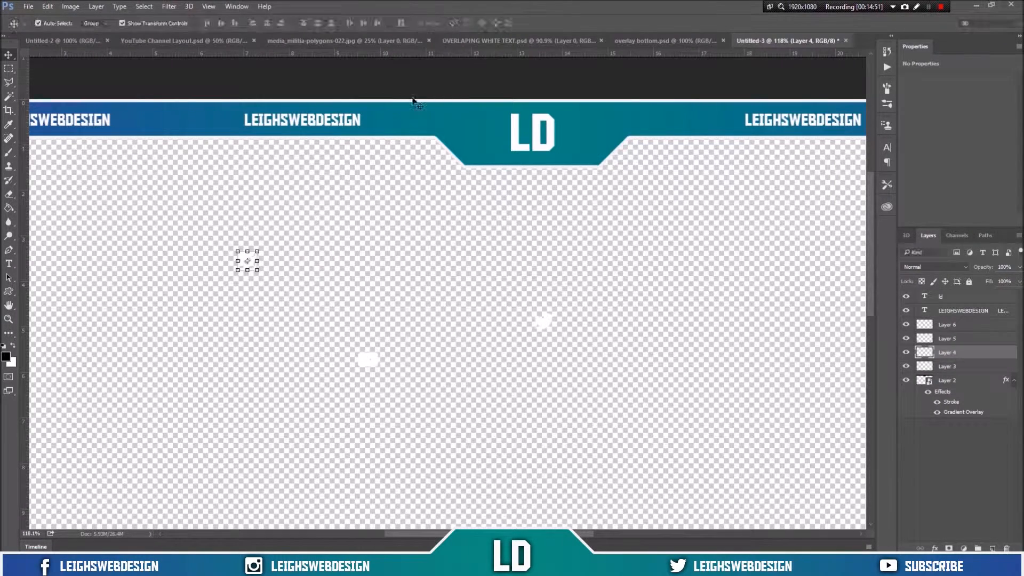
Step: Move the Instagram icon into the top bar just left of the second LEIGHSWEBDESIGN label
scroll(226, 283, up, 3)
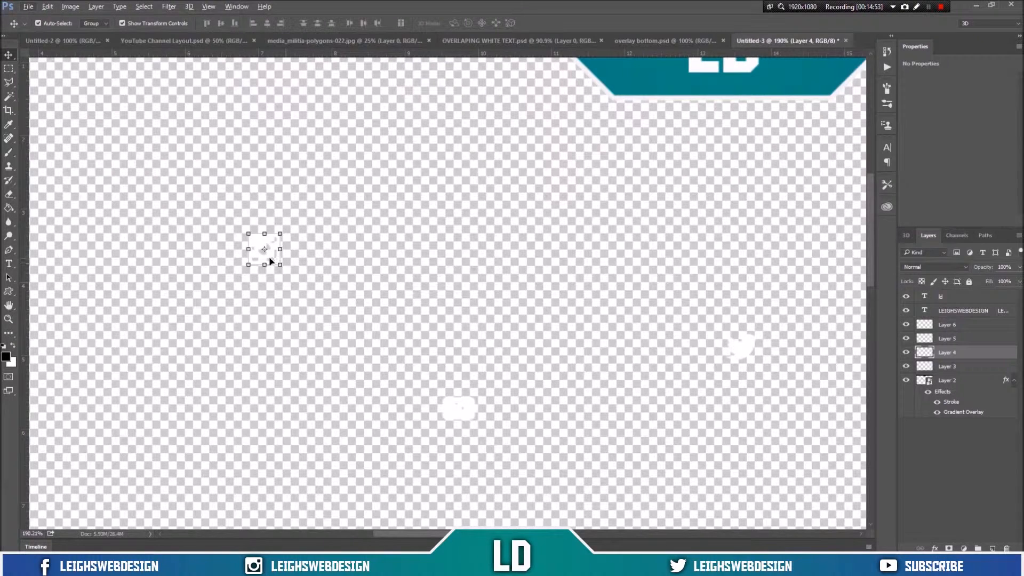
drag(277, 238, 279, 89)
scroll(279, 89, down, 2)
scroll(281, 89, up, 6)
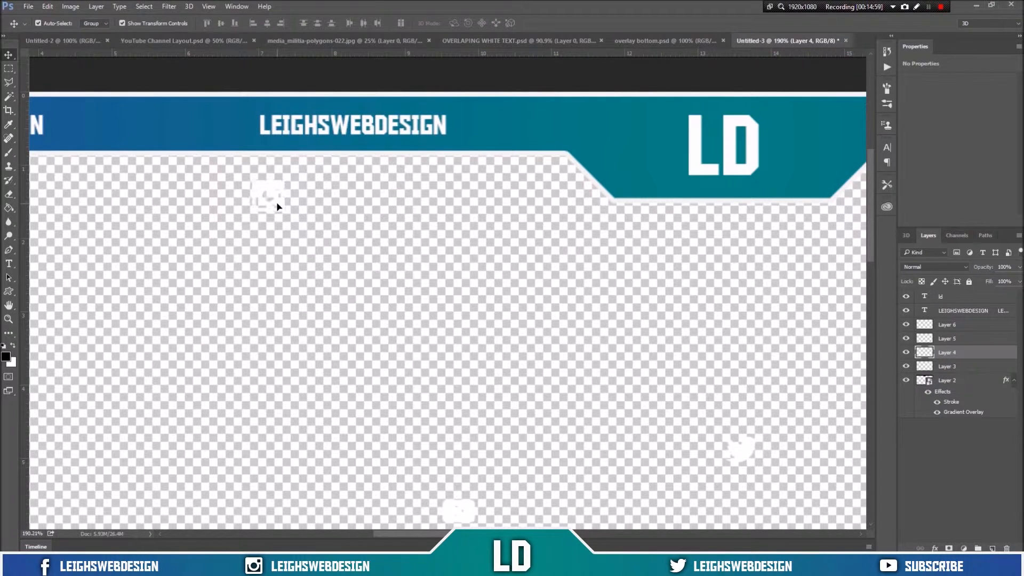
drag(276, 206, 267, 128)
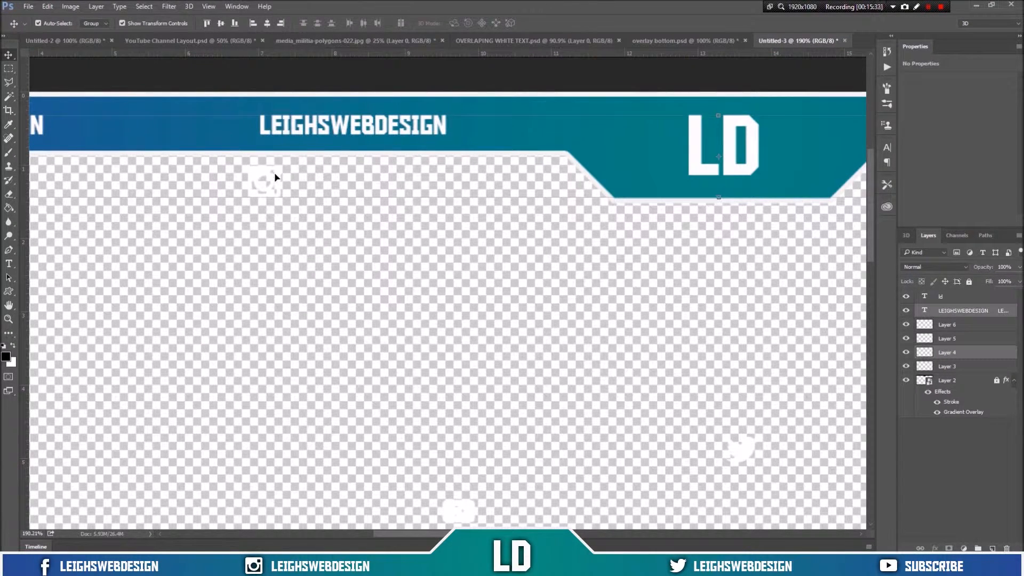
click(275, 175)
drag(276, 194, 242, 124)
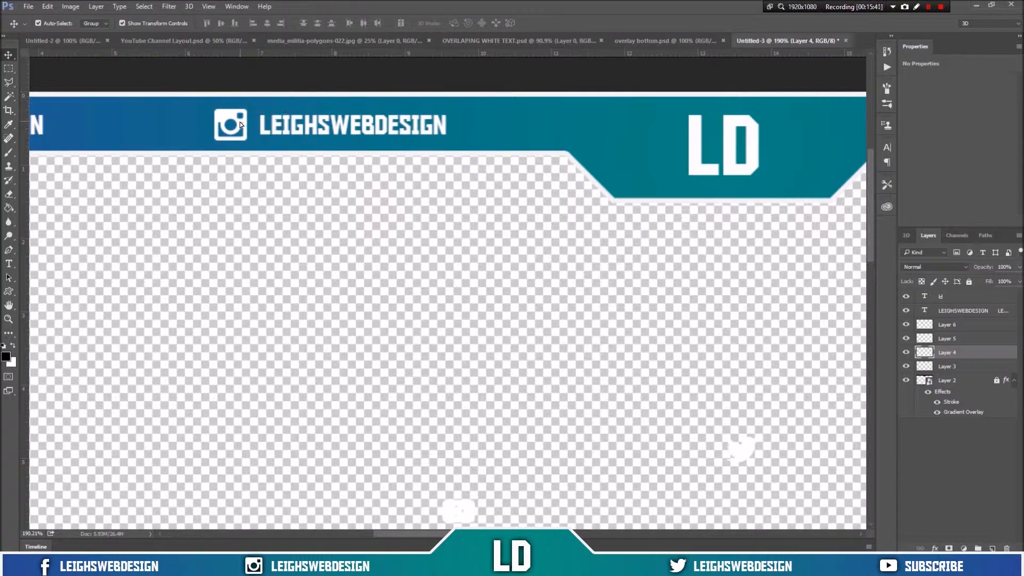
Step: Move the Twitter icon beside the third LEIGHSWEBDESIGN label and the YouTube icon beside SUBSCRIBE in the top bar
key(ctrl+0)
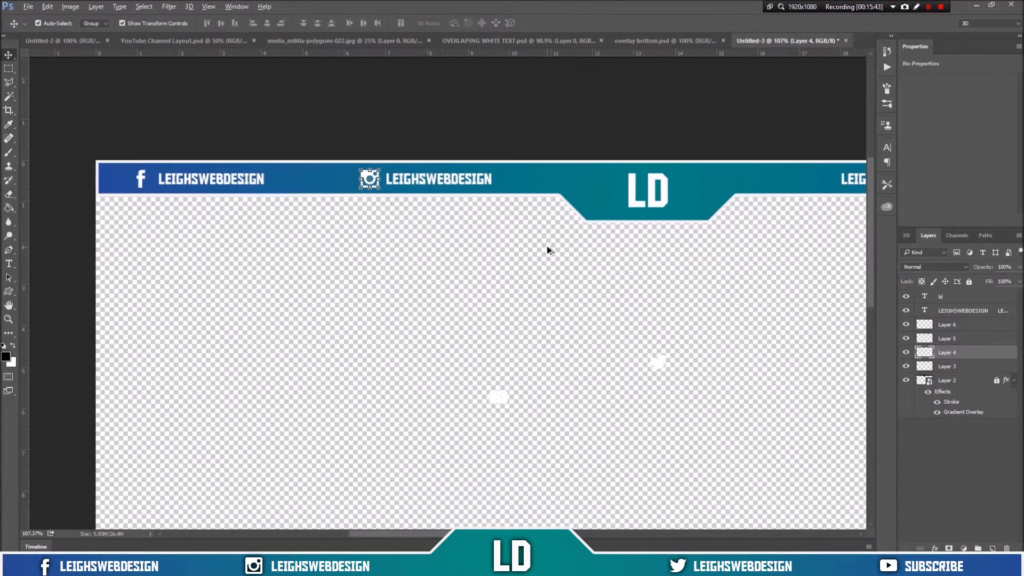
key(ctrl+minus)
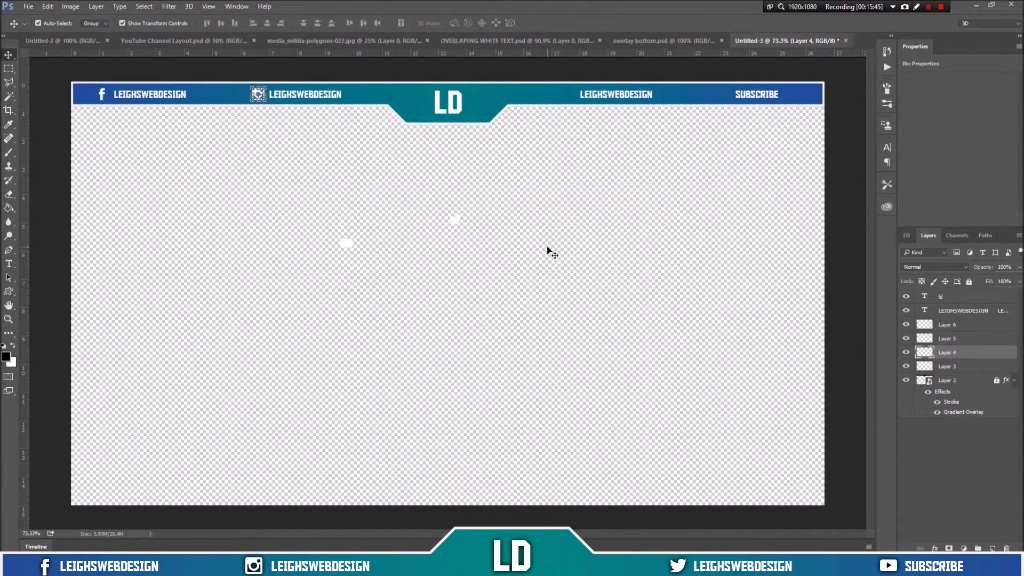
click(397, 281)
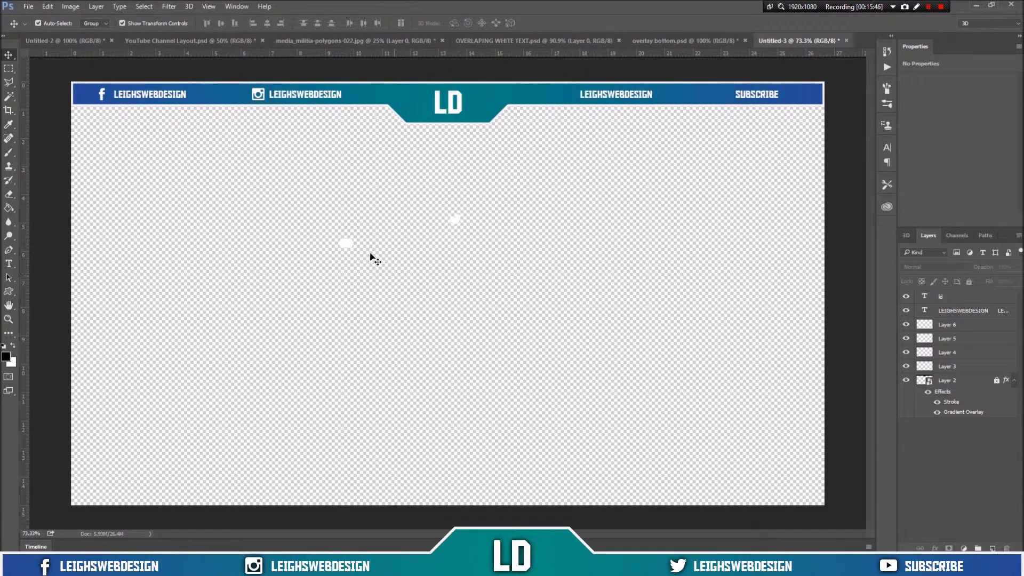
click(456, 223)
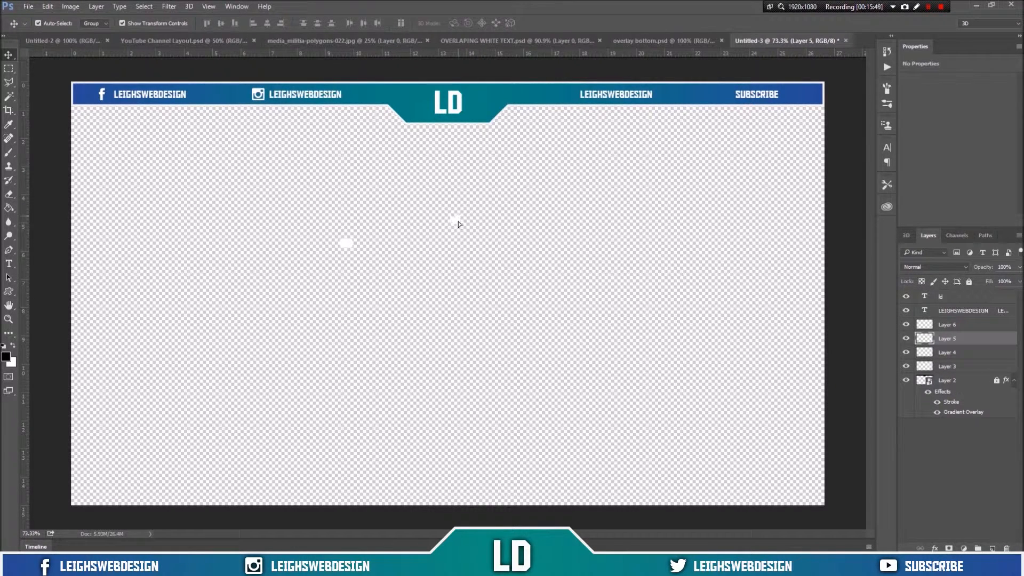
drag(459, 222, 570, 100)
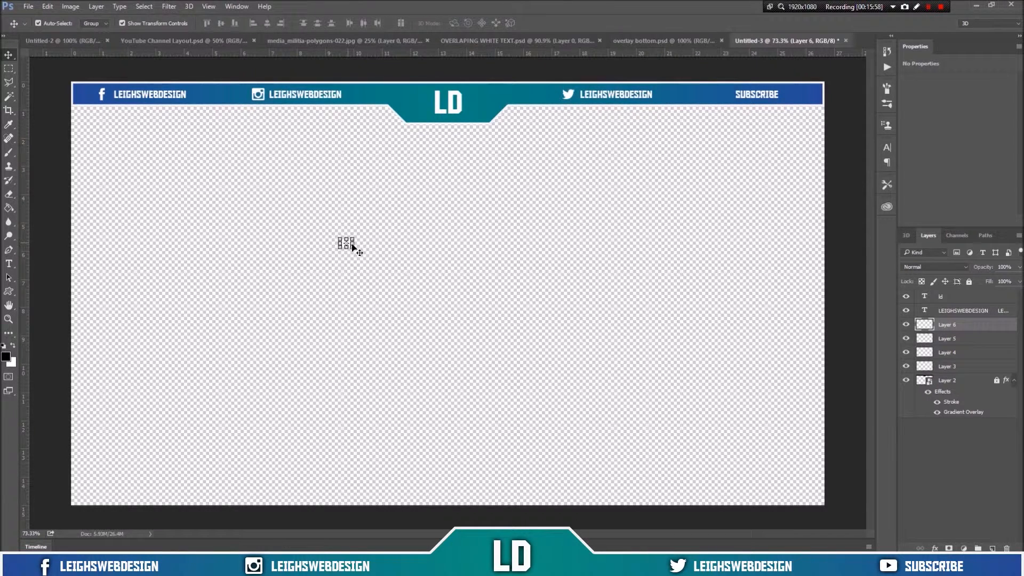
drag(350, 246, 727, 99)
click(729, 160)
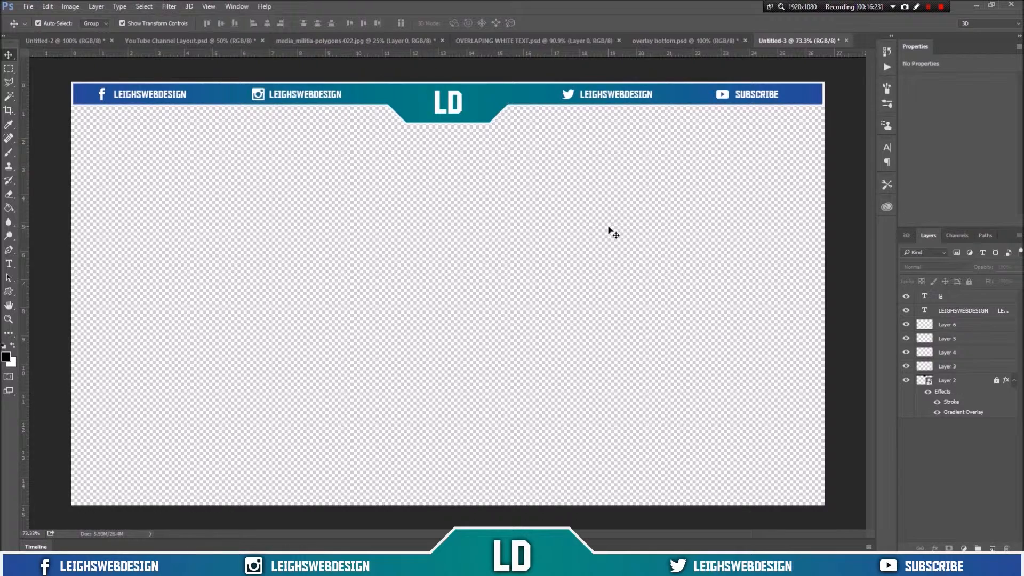
Step: Increase the LD text's font size to 92 pt
click(459, 107)
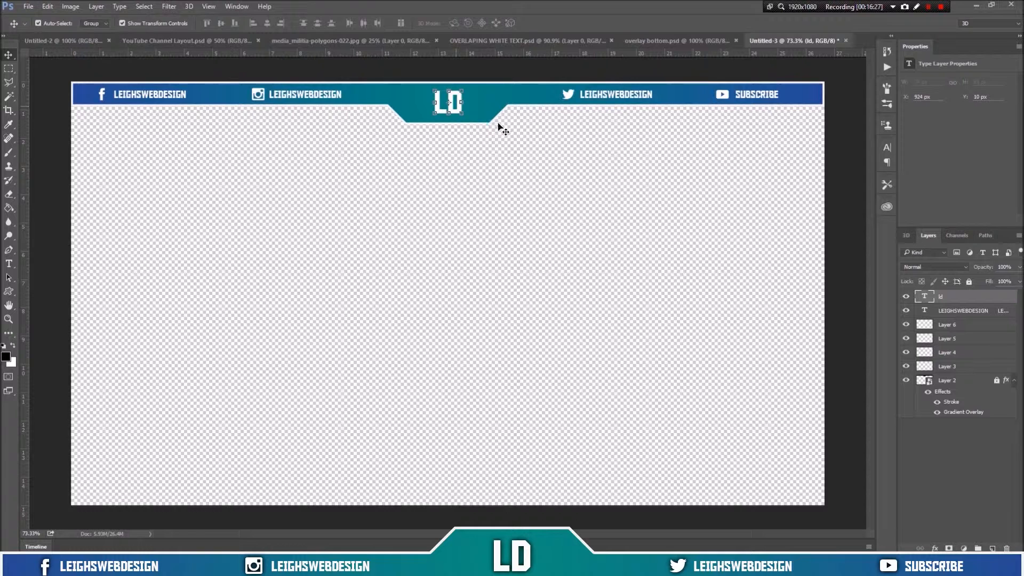
click(9, 263)
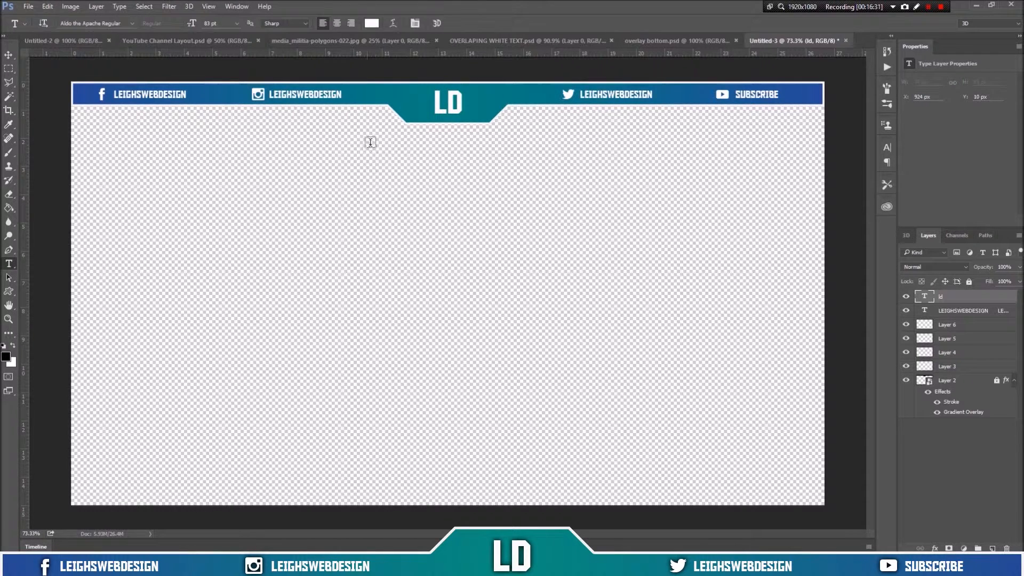
drag(466, 103, 428, 95)
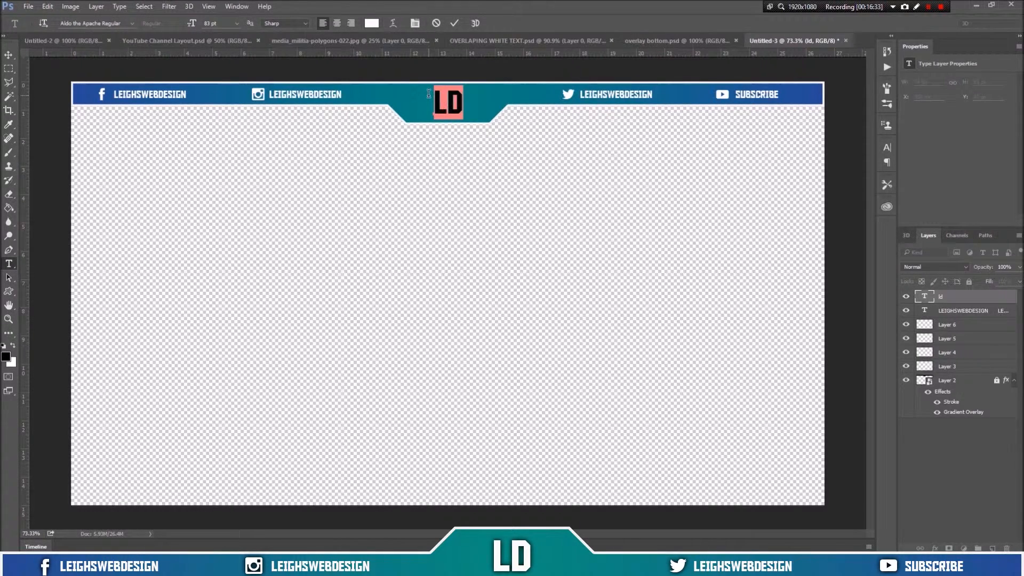
click(208, 24)
scroll(209, 24, up, 9)
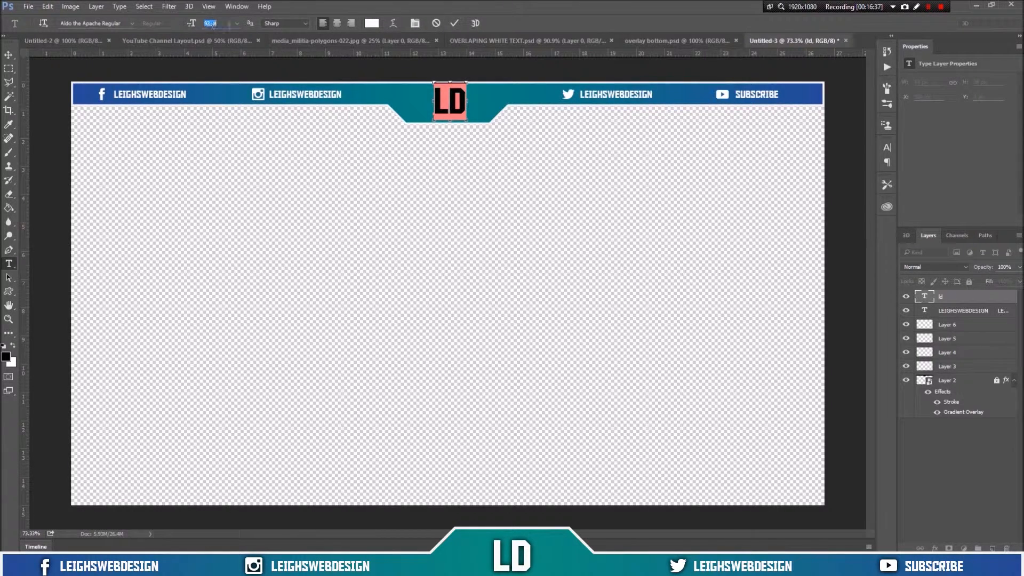
click(457, 23)
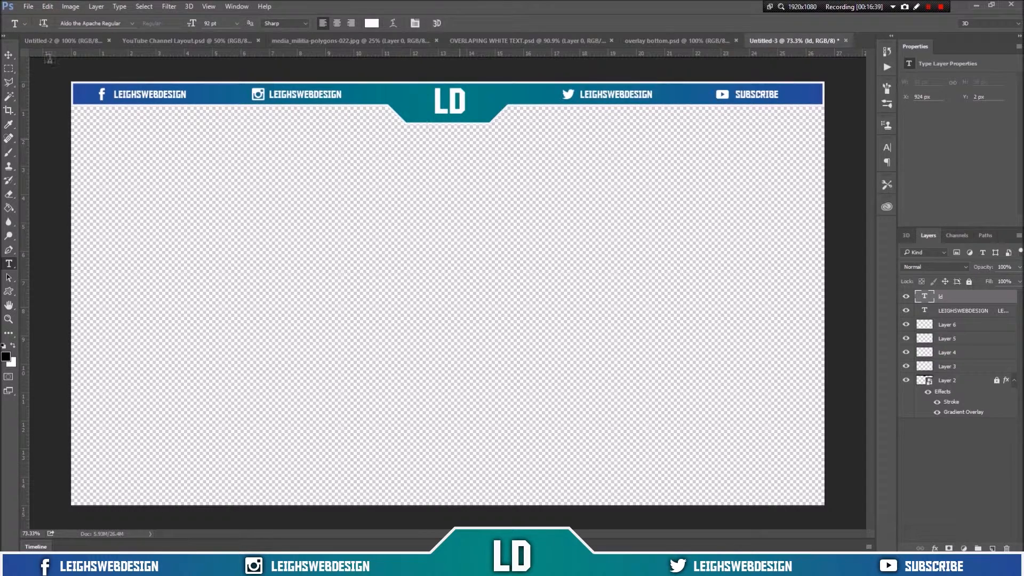
Step: Centre the LD text horizontally on the canvas, checking it against the centre guide
click(9, 54)
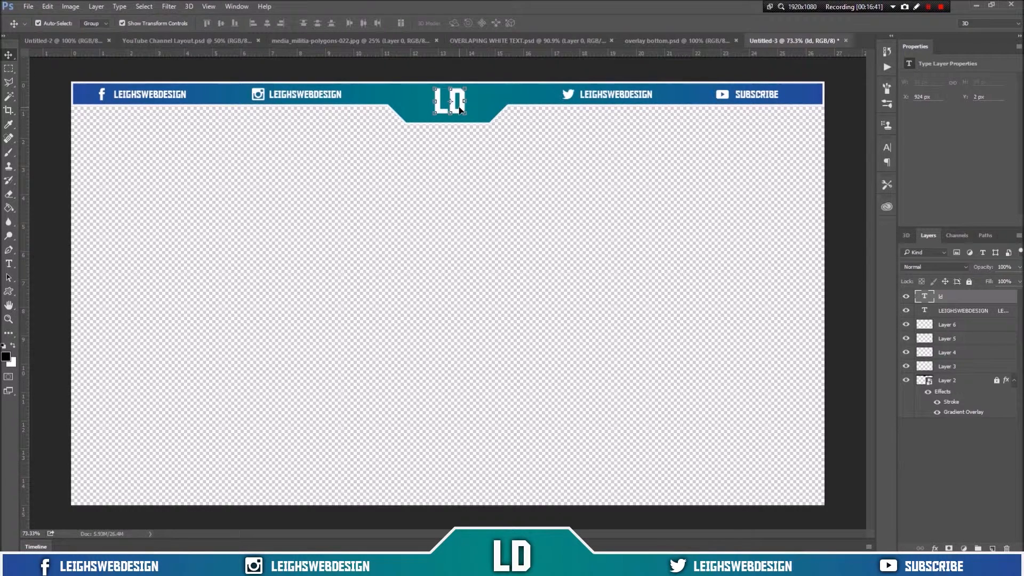
key(ctrl+a)
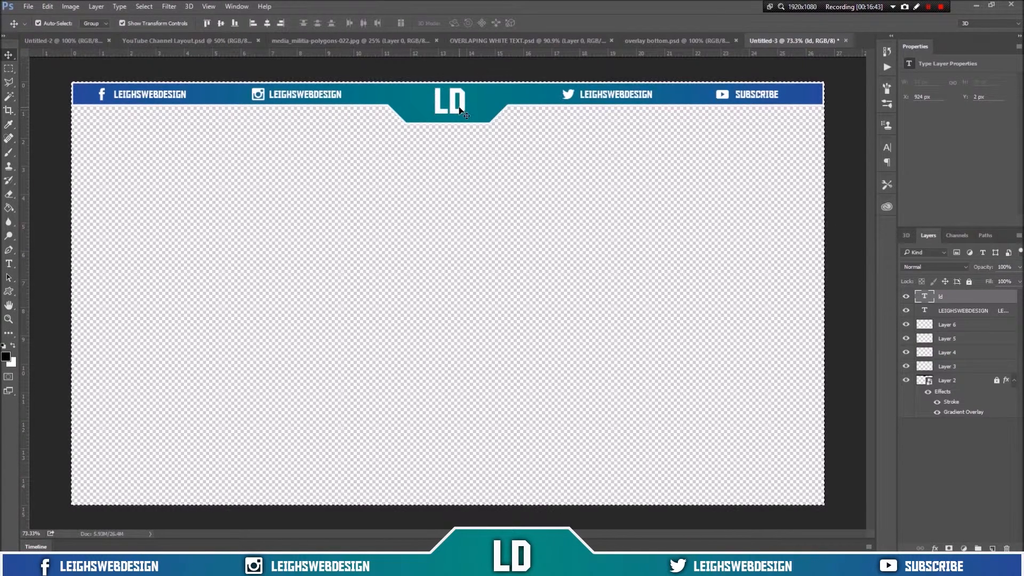
click(270, 22)
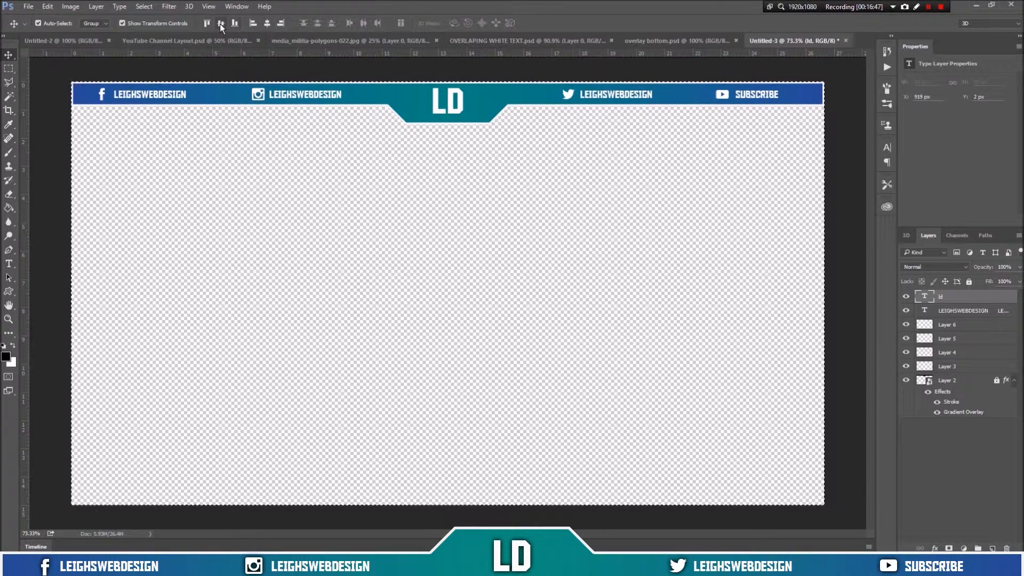
key(ctrl+semicolon)
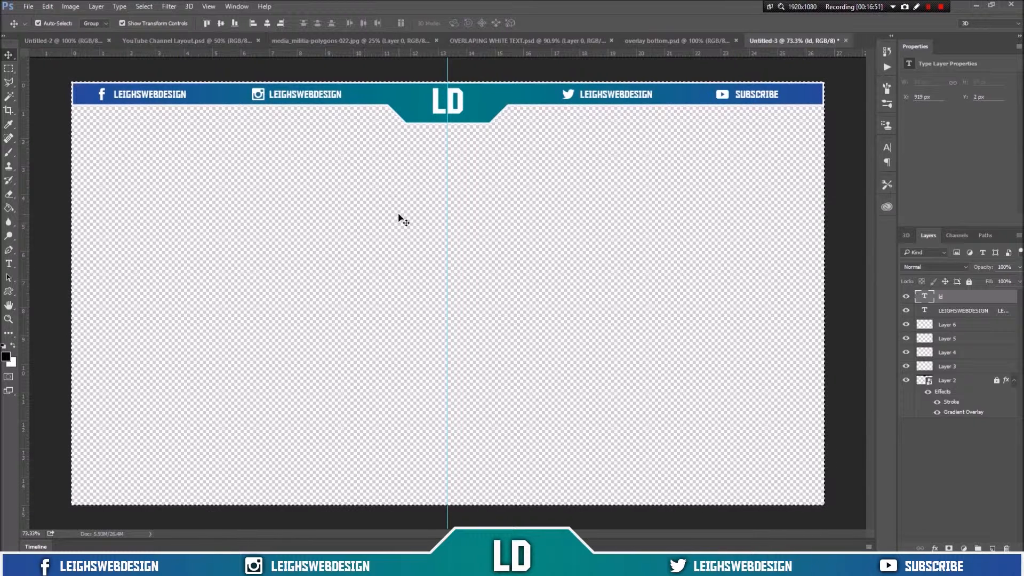
key(ctrl+h)
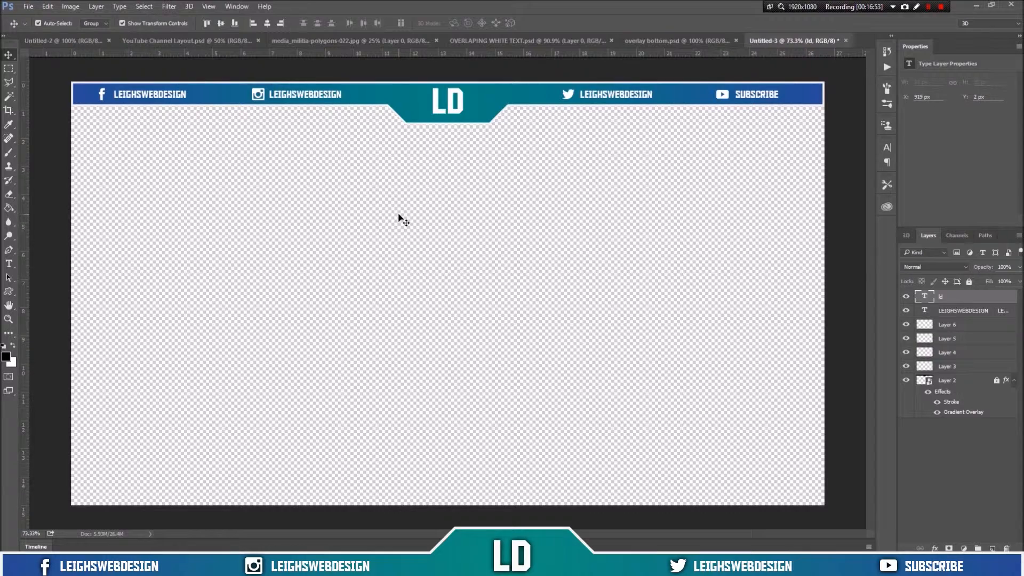
Step: Set the LD text layer's opacity to 20% and add a Drop Shadow effect to it
key(2)
key(shift+F12)
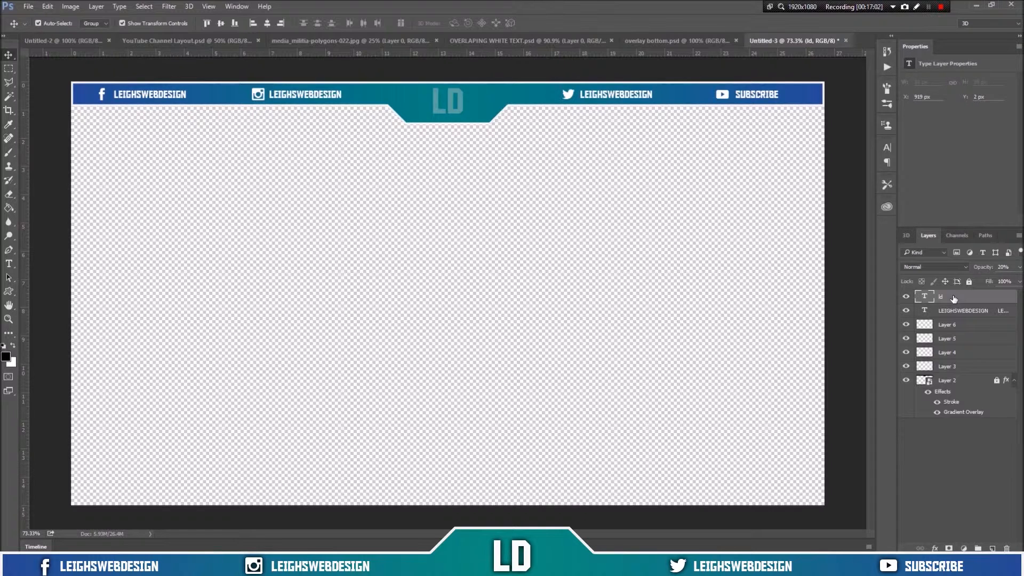
click(934, 548)
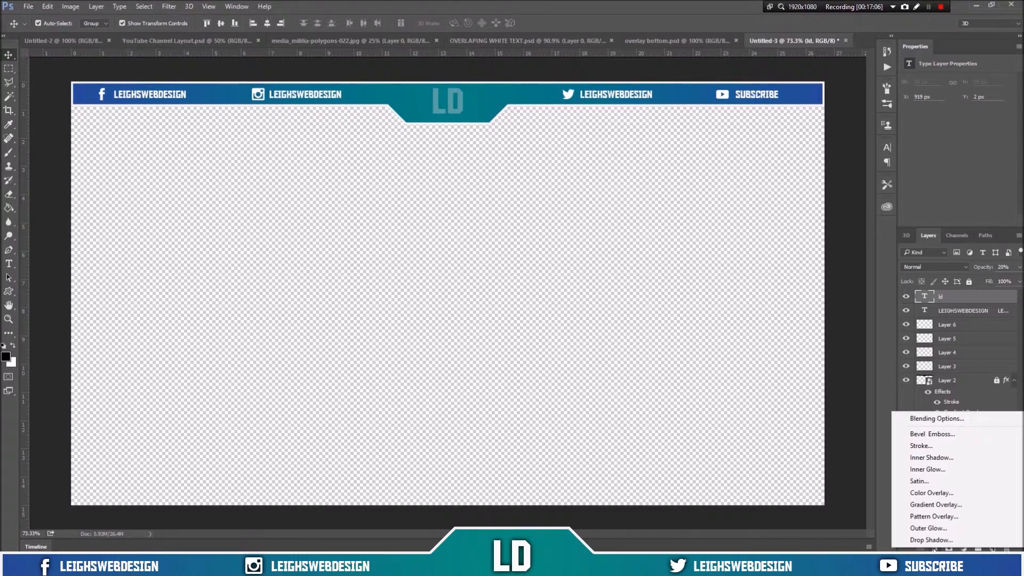
click(933, 538)
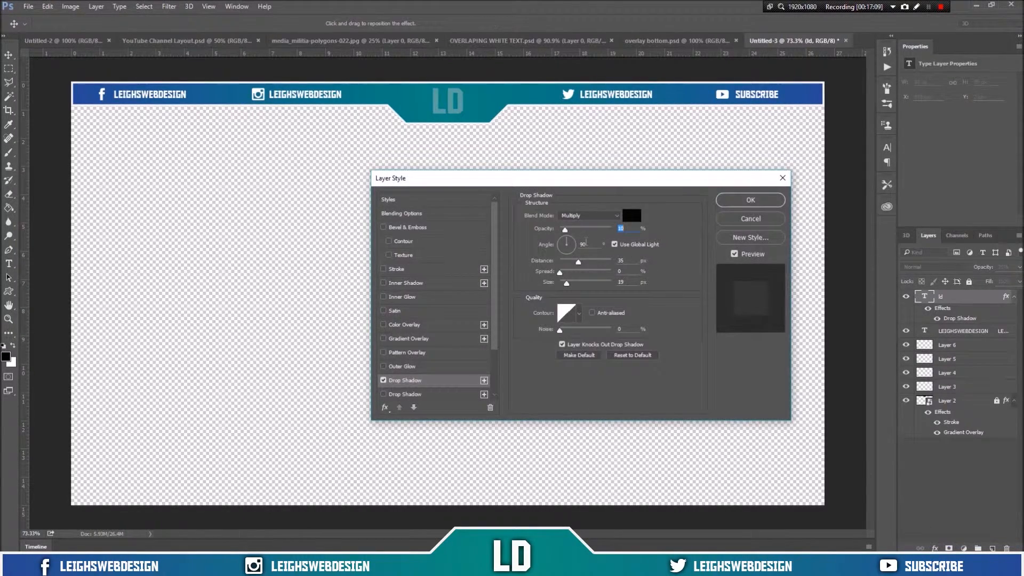
Step: Configure the drop shadow with Multiply blend mode, 100% opacity, 120° angle, 0 px distance and 11 px spread and size
click(591, 215)
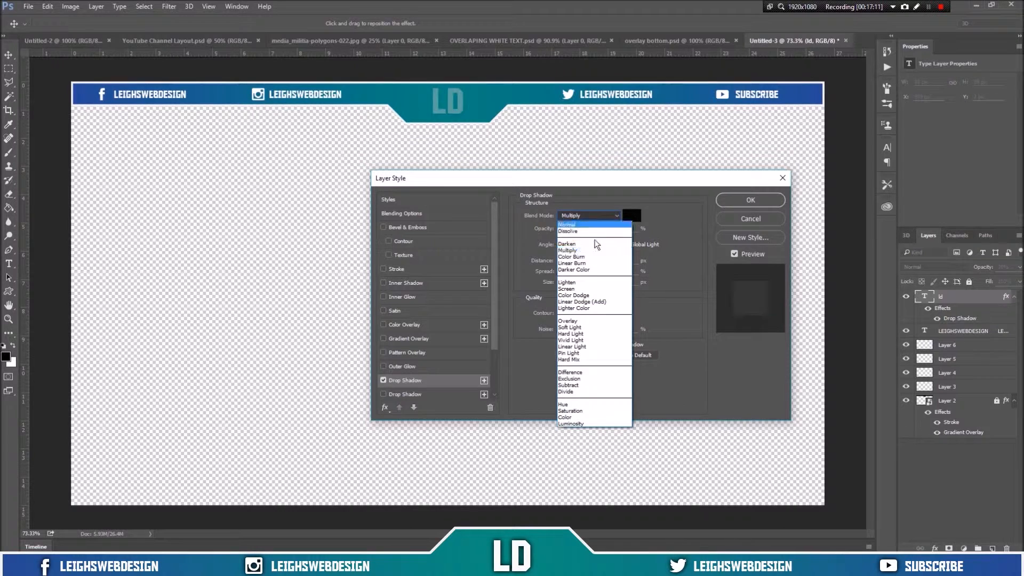
click(594, 251)
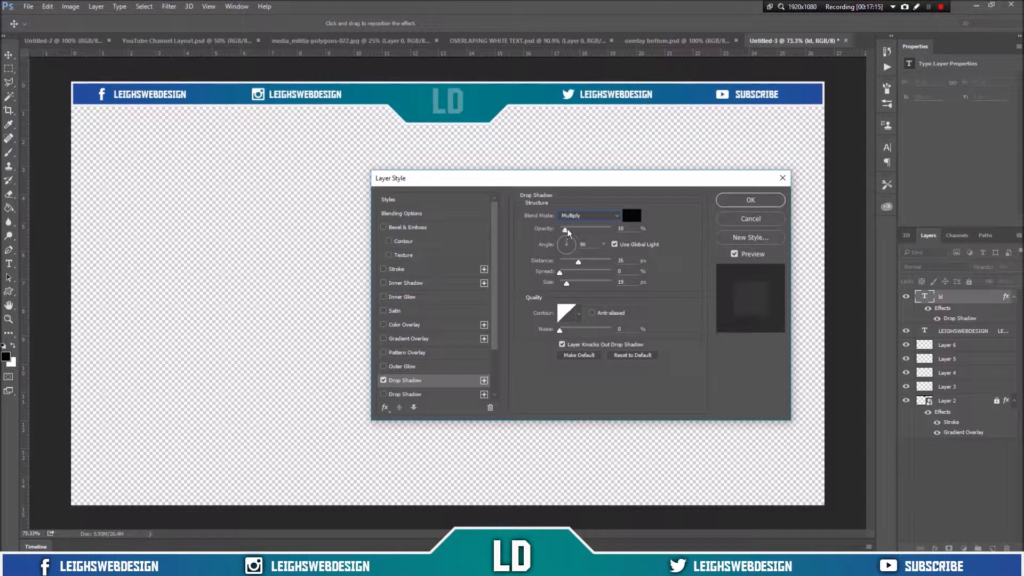
text(100)
click(563, 247)
text(120)
double_click(622, 261)
text(0)
click(627, 271)
text(1111)
click(735, 205)
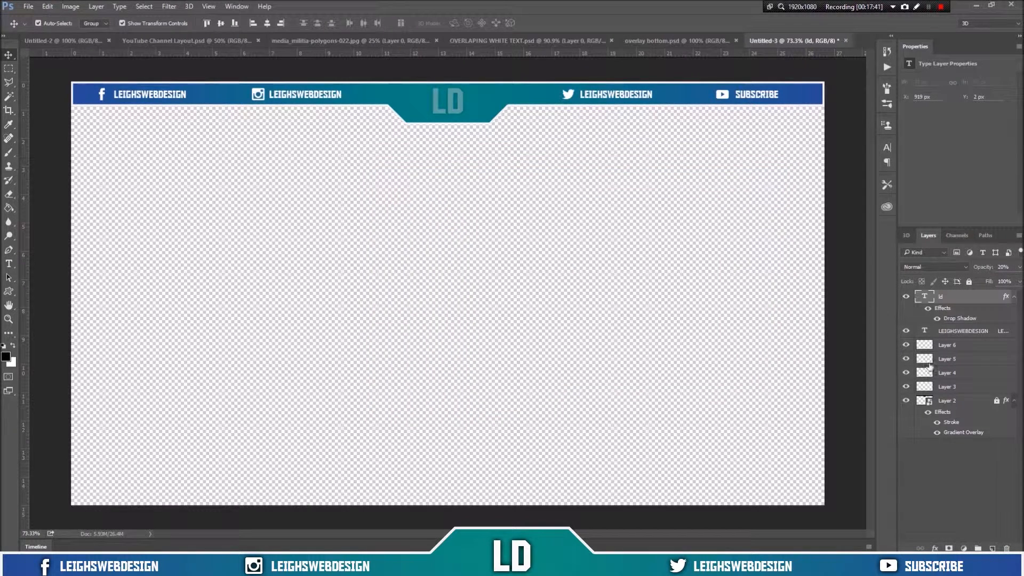
Step: Copy the layer style of the LD text layer
right_click(958, 297)
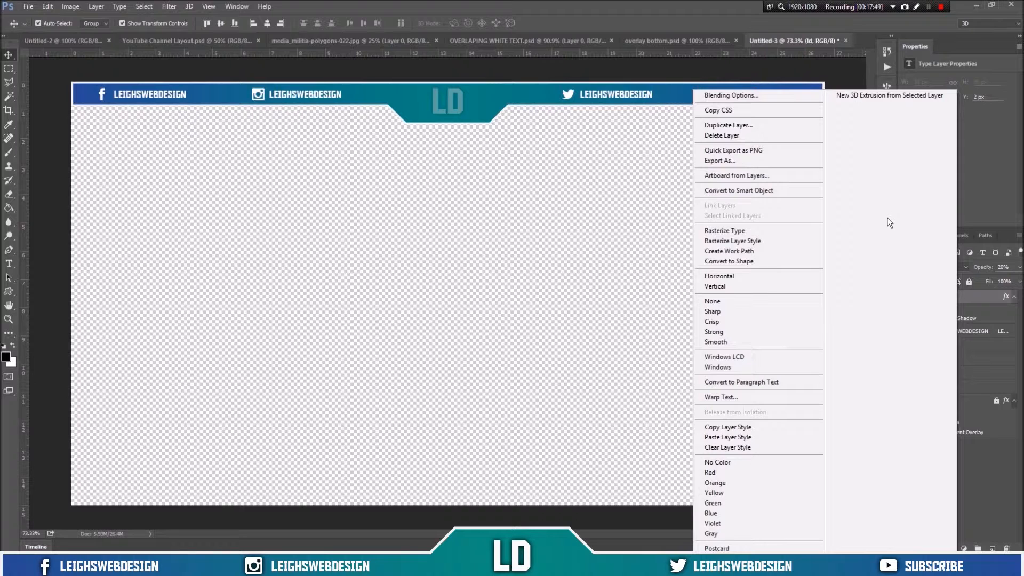
click(764, 427)
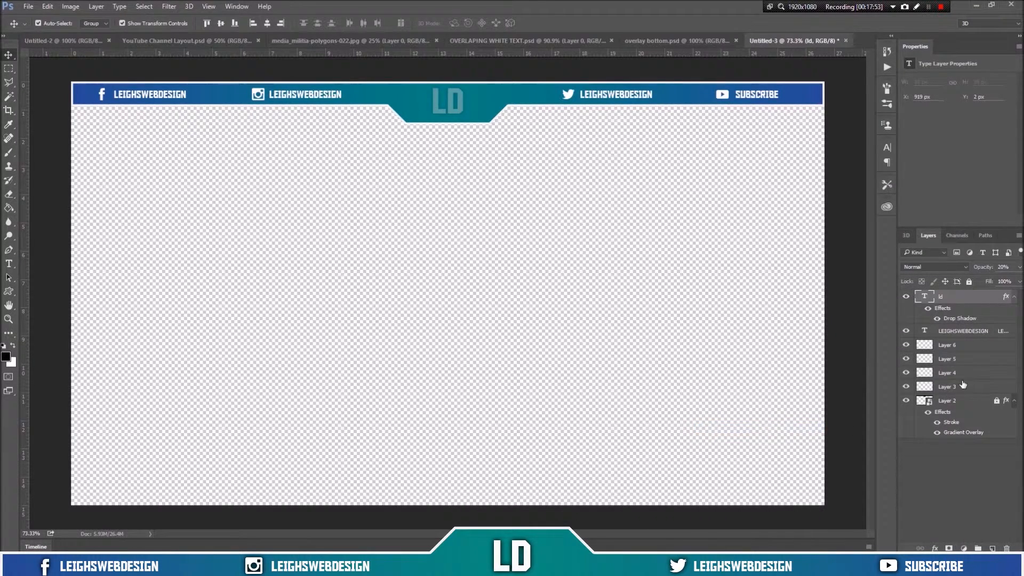
Step: Paste the copied layer style onto the channel-name text layer and set its opacity to 20%
click(968, 331)
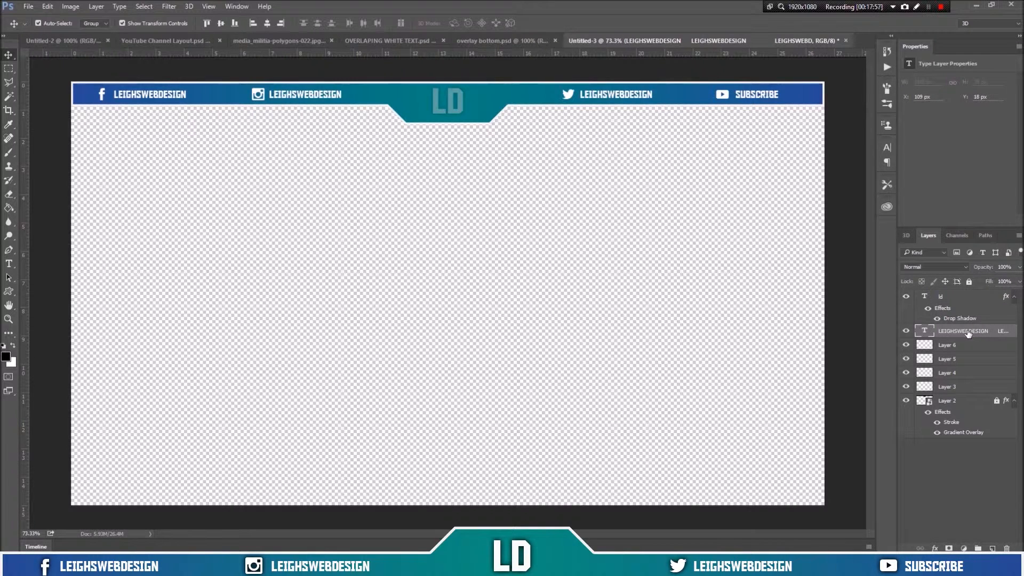
right_click(968, 332)
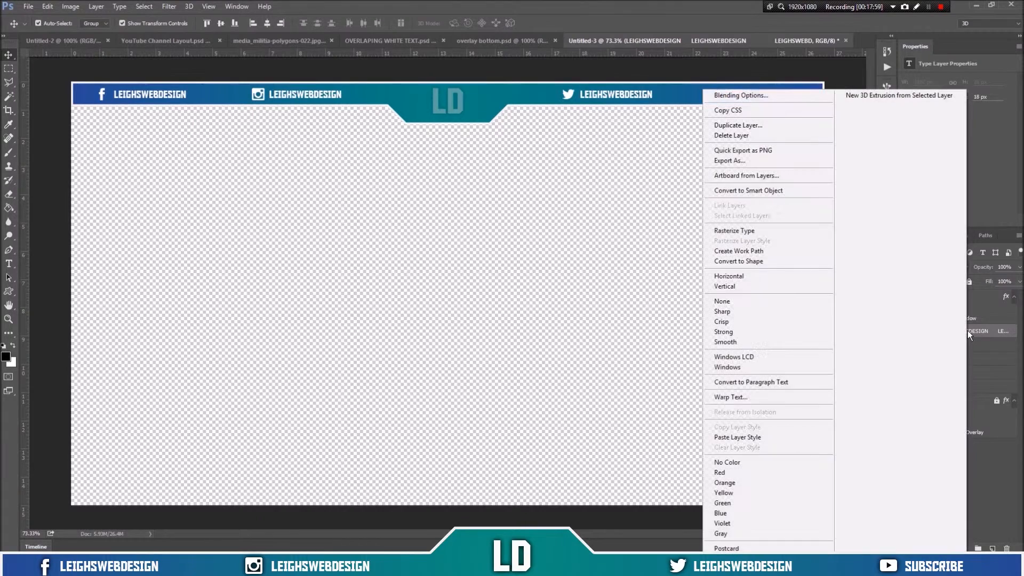
click(784, 446)
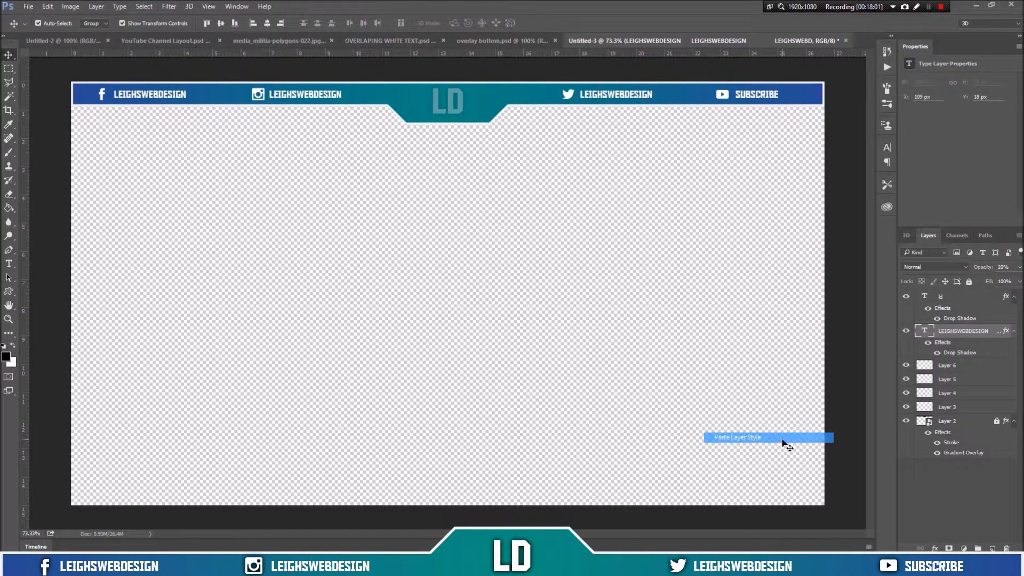
key(2)
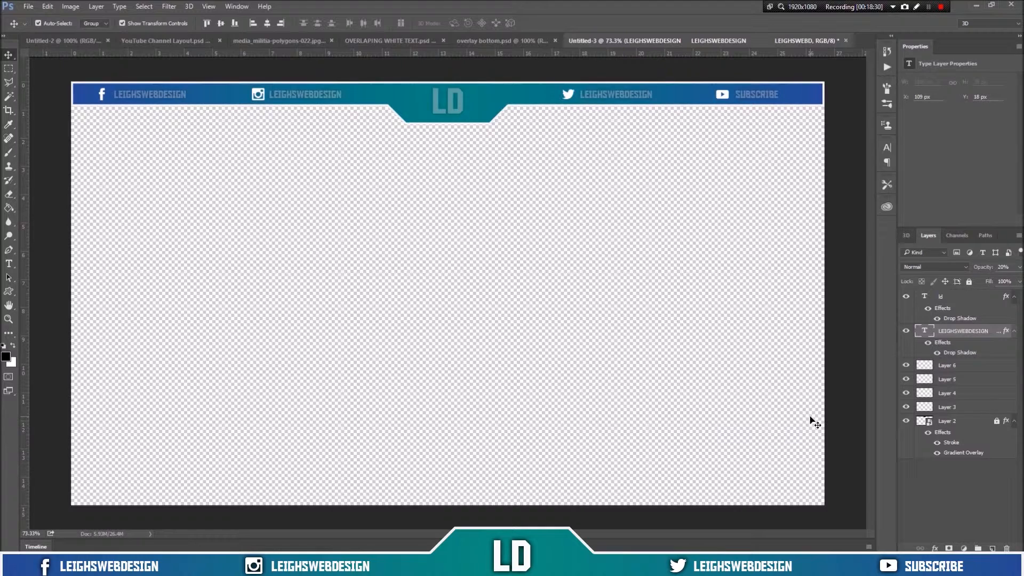
Step: Add a Drop Shadow effect to Layer 6
click(973, 369)
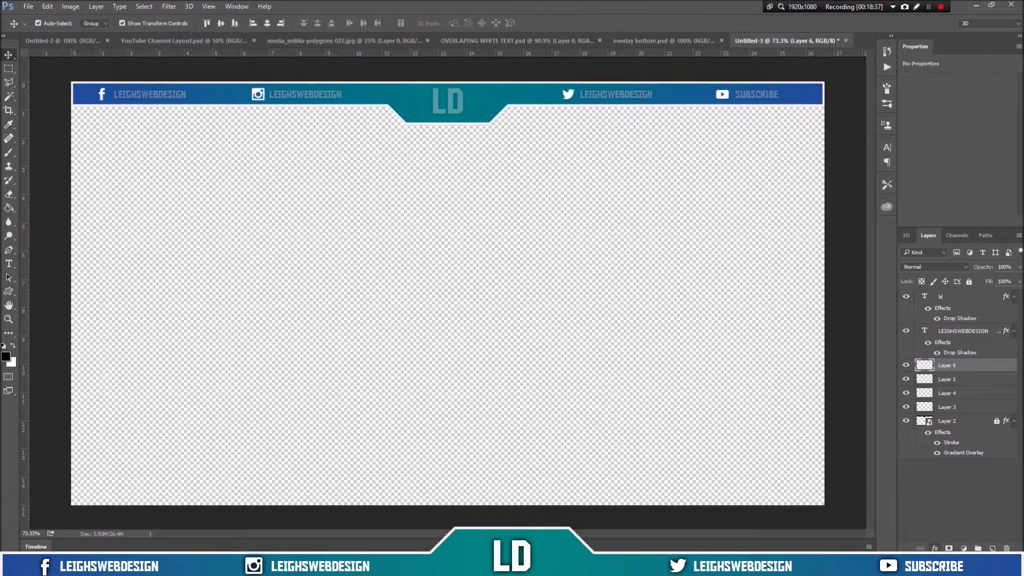
click(935, 549)
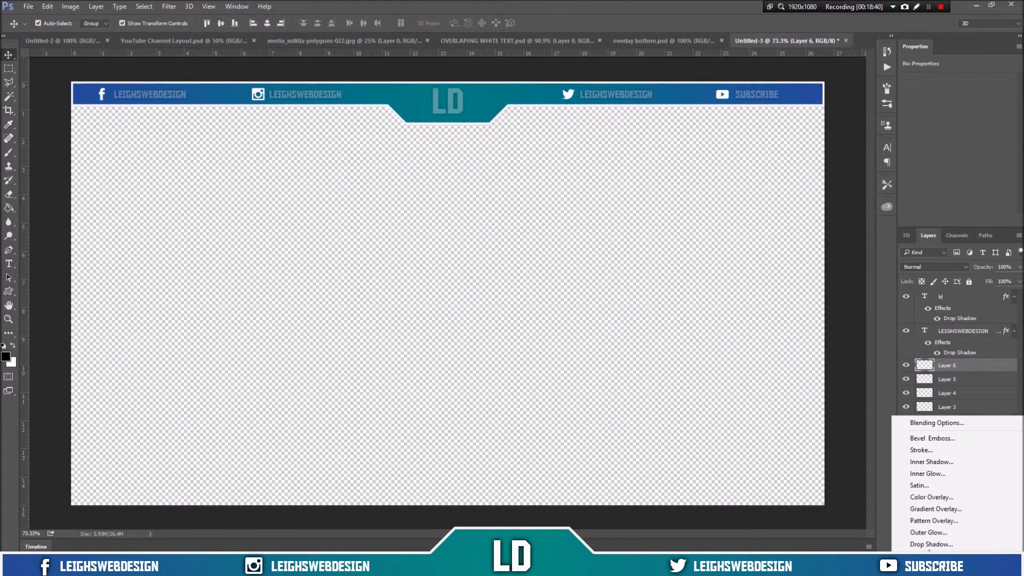
click(931, 544)
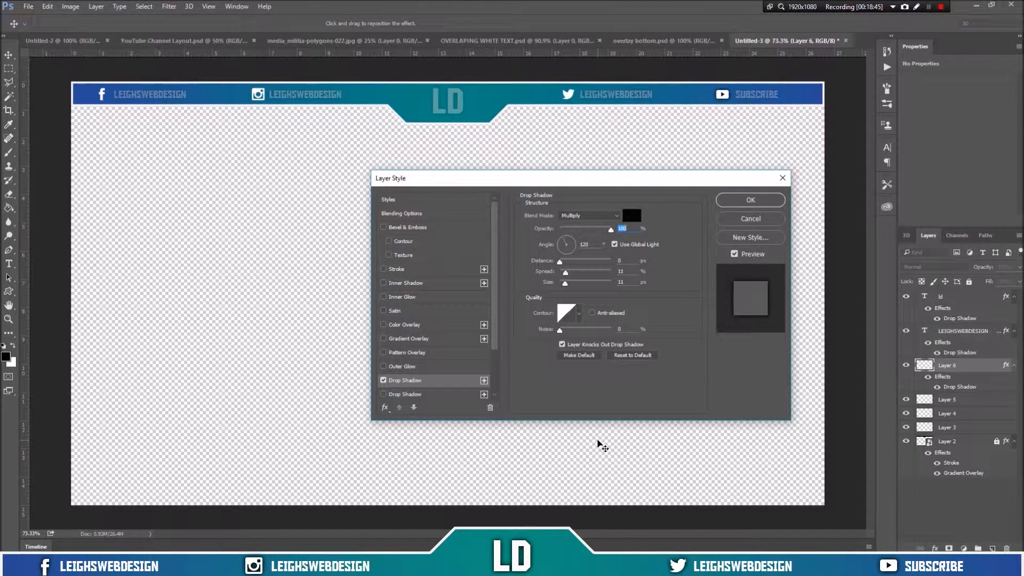
Step: Try Color Overlay and Gradient Overlay effects on Layer 6 with several gradient presets, then switch them off and confirm
click(440, 325)
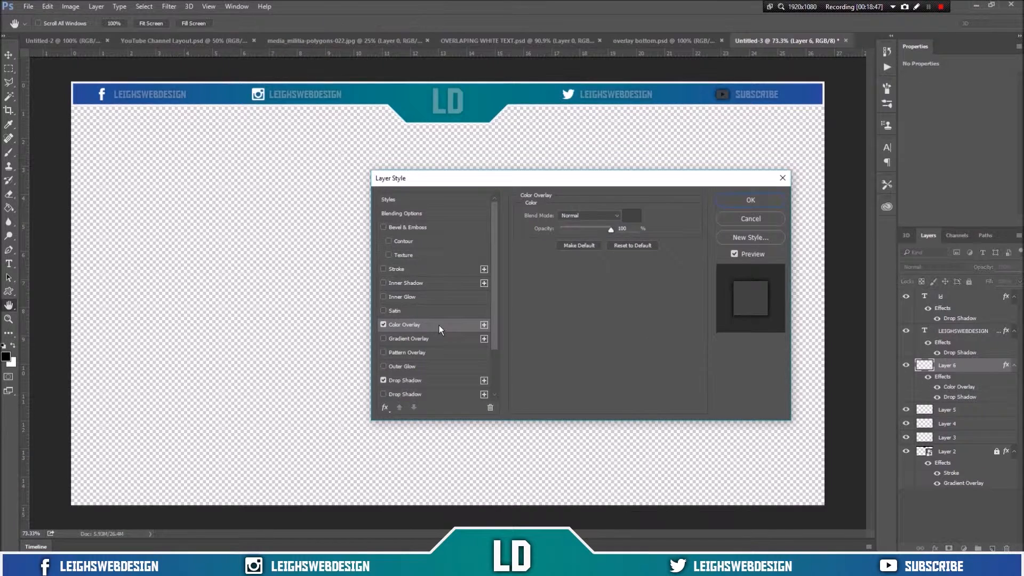
click(383, 324)
click(383, 338)
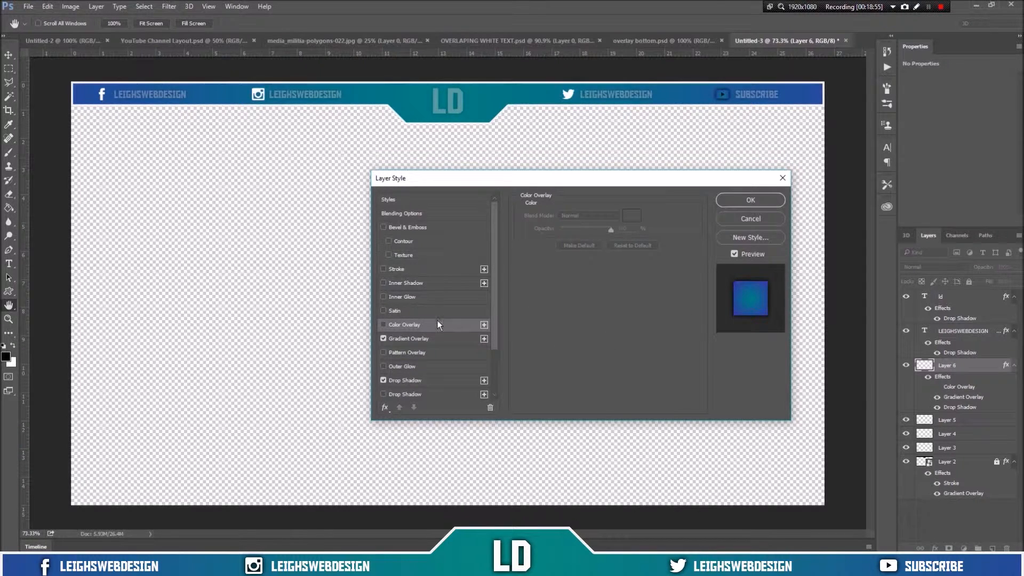
click(431, 341)
click(583, 240)
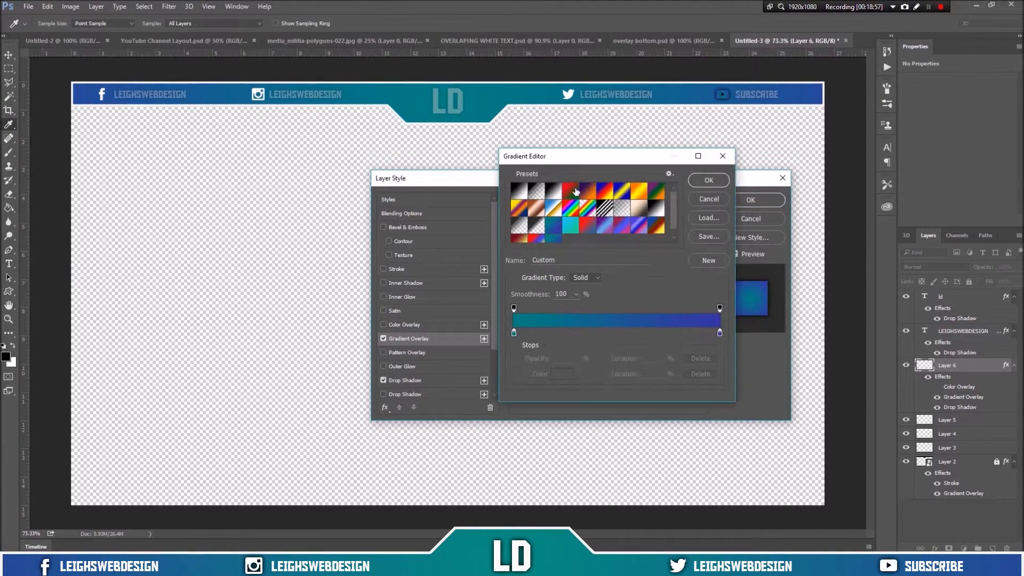
click(570, 192)
click(605, 191)
click(622, 191)
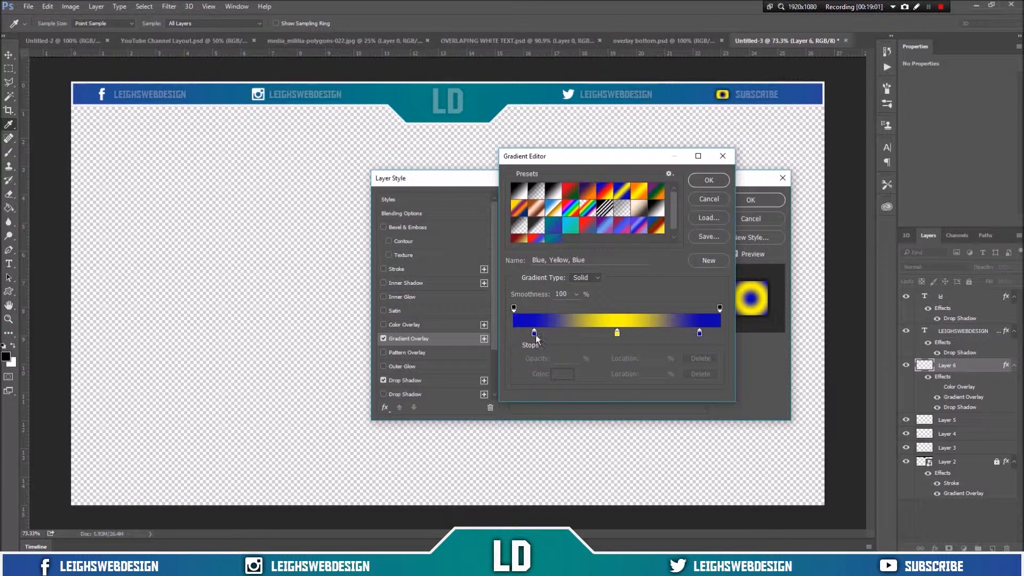
click(555, 239)
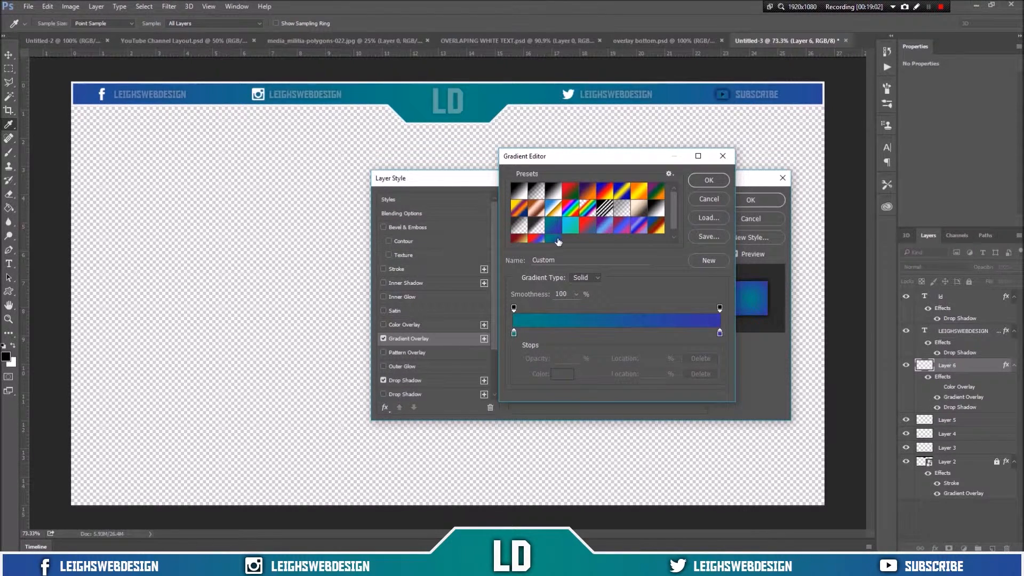
click(709, 199)
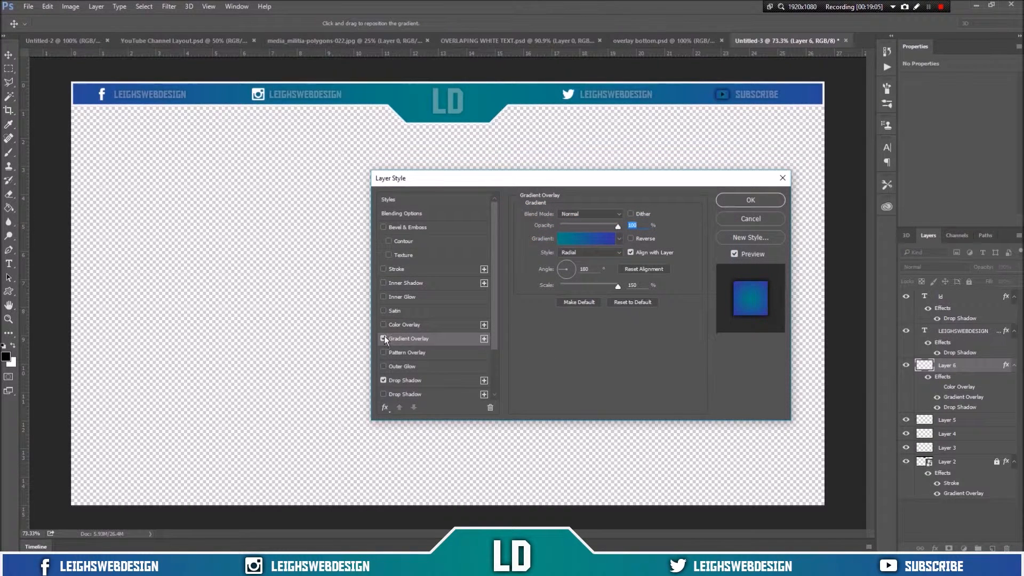
click(383, 339)
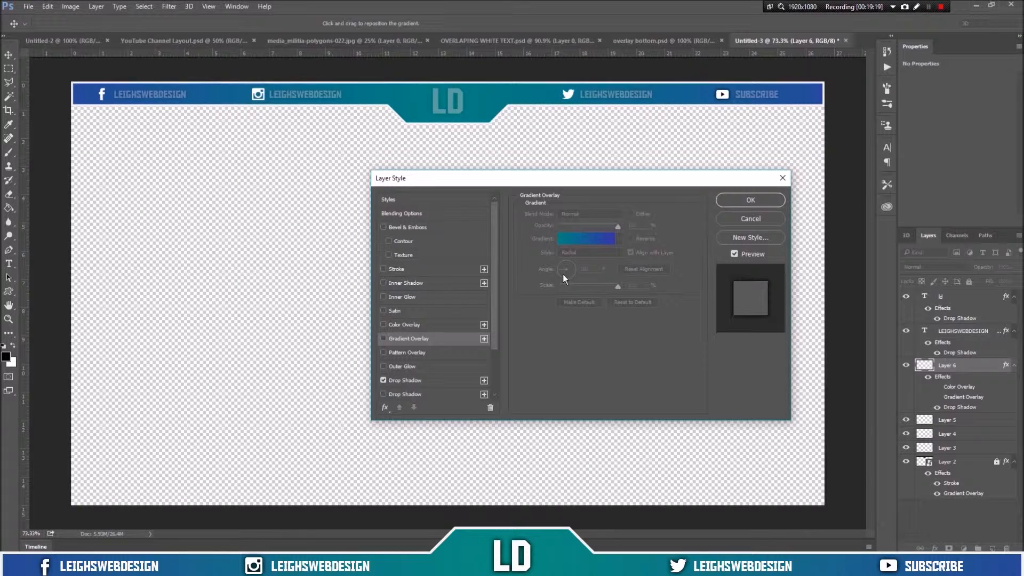
click(745, 201)
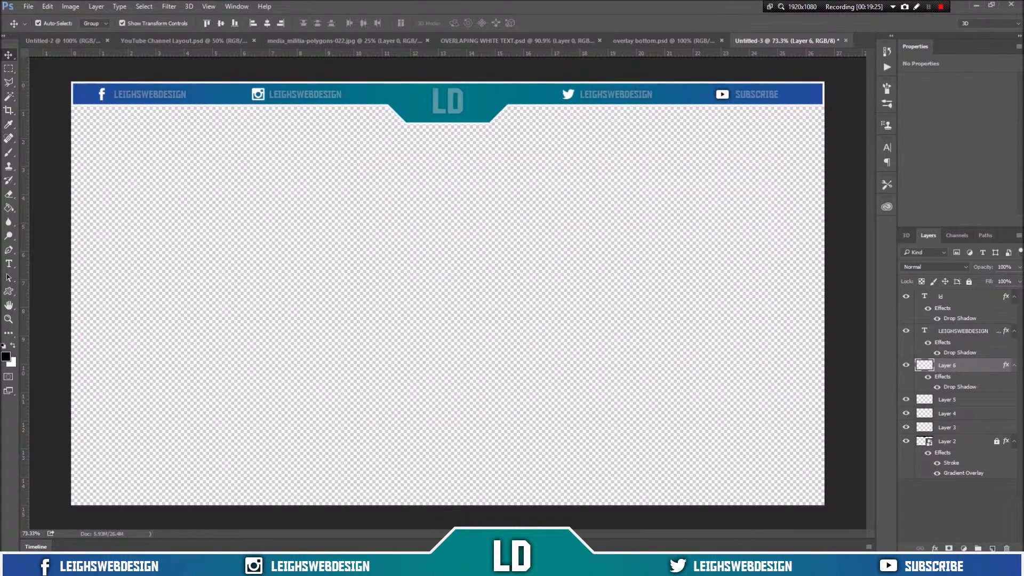
Step: Copy Layer 6's layer style and paste it onto Layers 5, 4 and 3
right_click(964, 366)
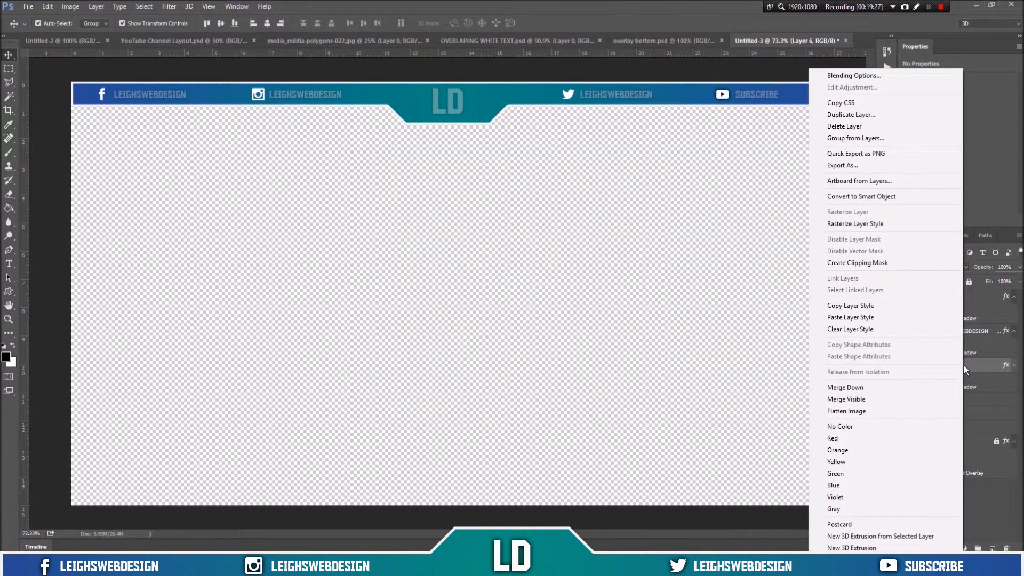
click(875, 318)
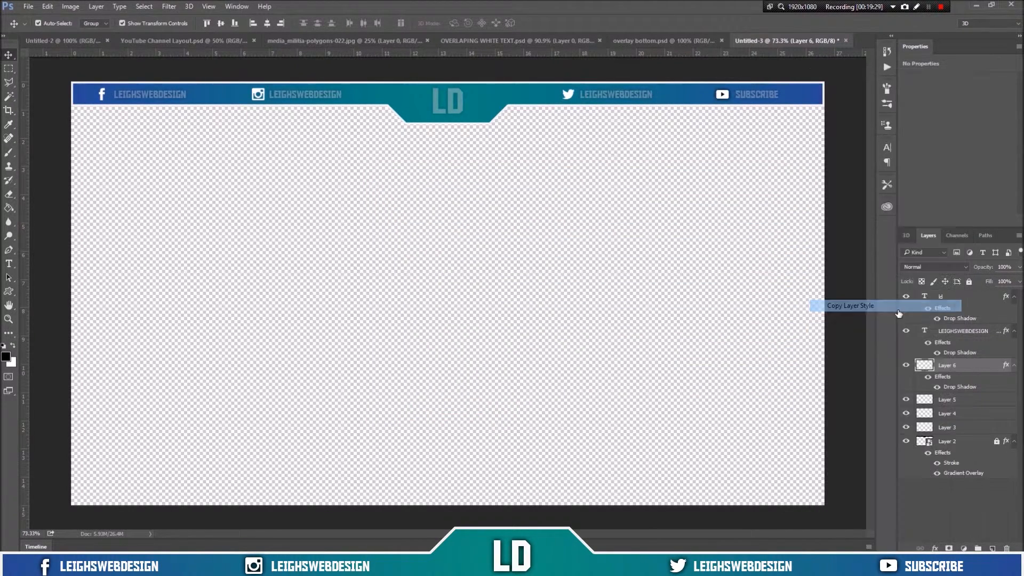
click(950, 400)
right_click(953, 402)
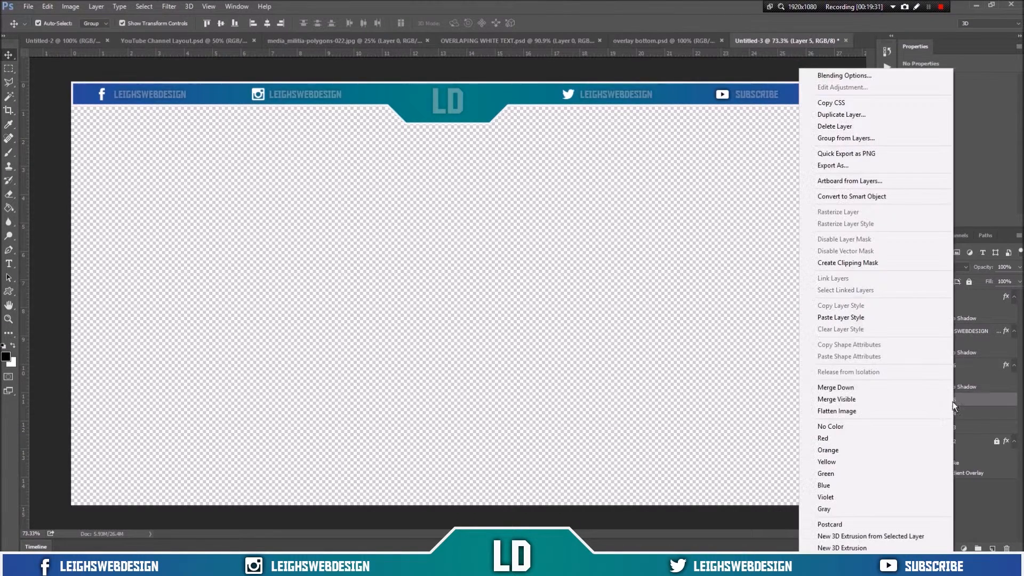
click(886, 318)
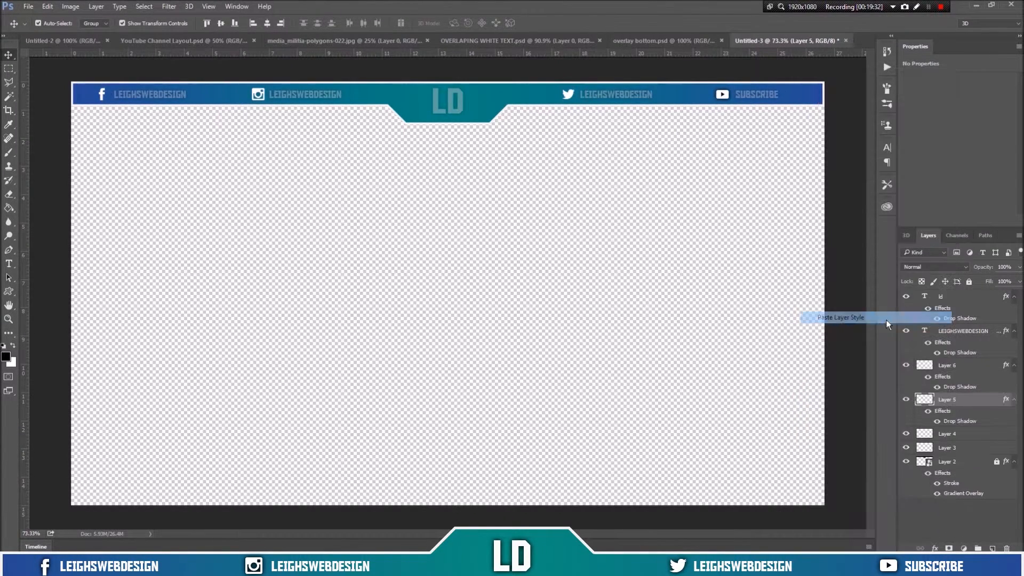
click(976, 435)
right_click(967, 433)
click(880, 317)
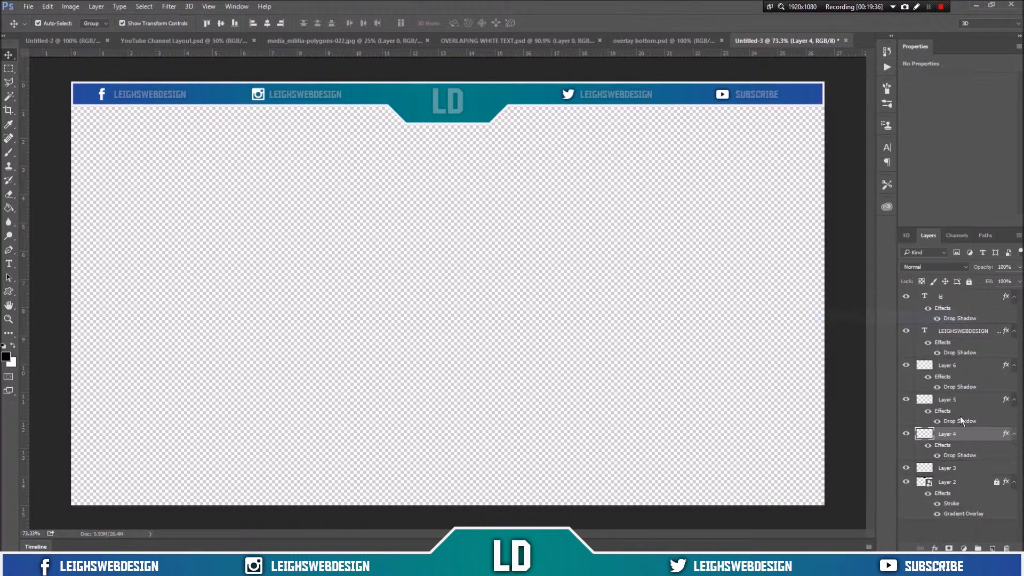
click(964, 467)
right_click(963, 467)
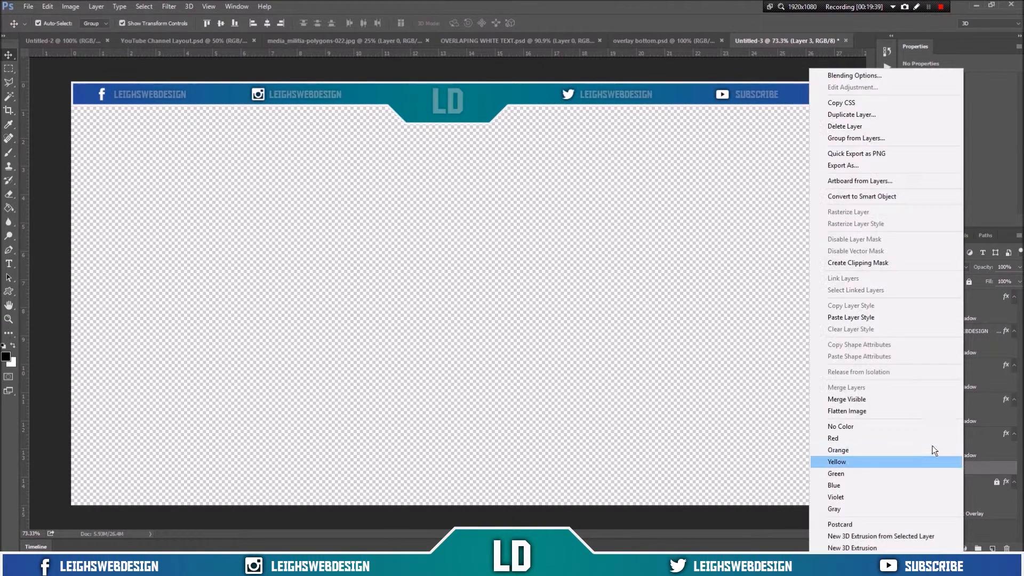
click(891, 317)
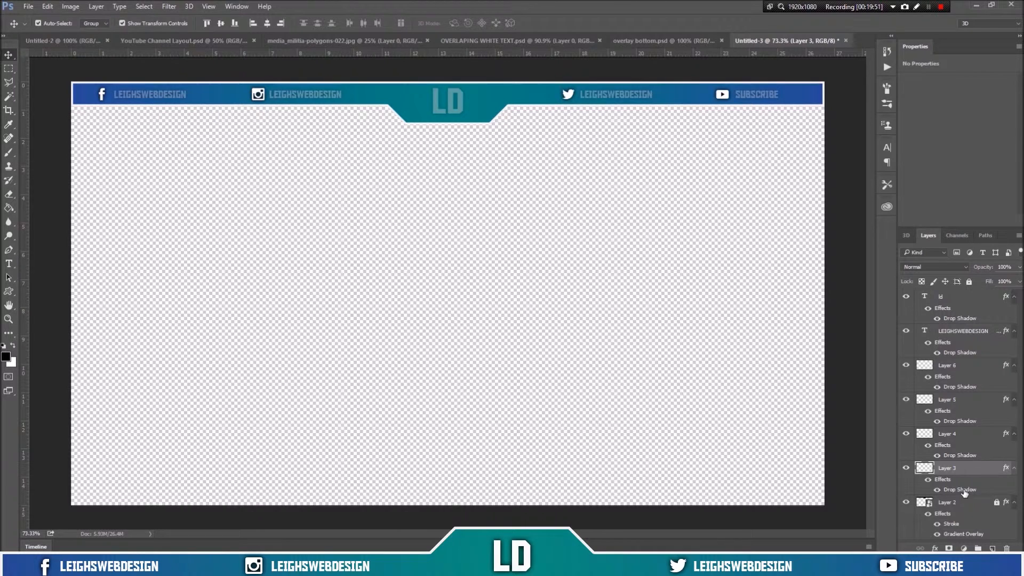
Step: Edit the drop shadow distance of Layer 5 and confirm the dialog
double_click(961, 421)
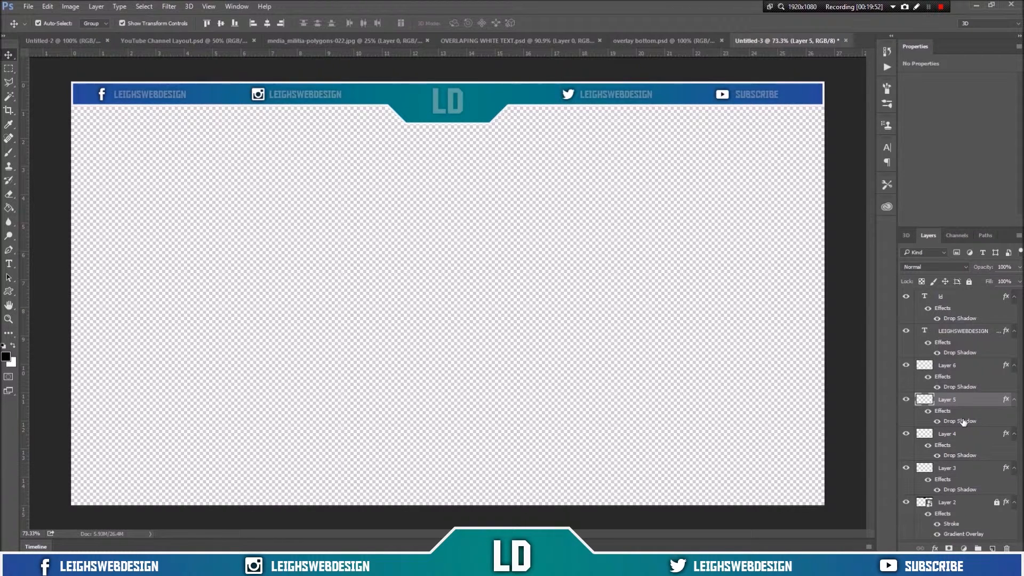
drag(625, 261, 605, 261)
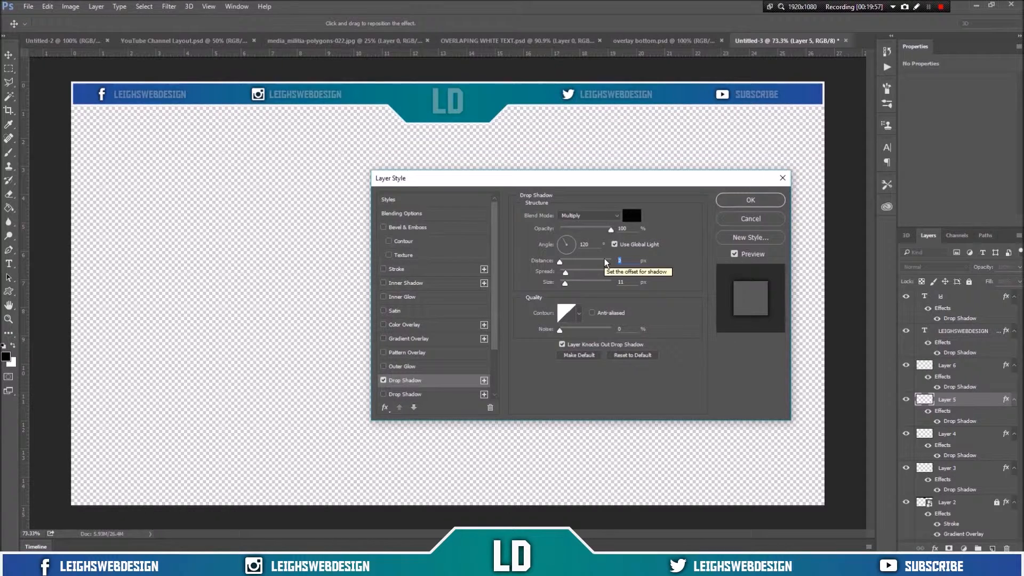
text(1)
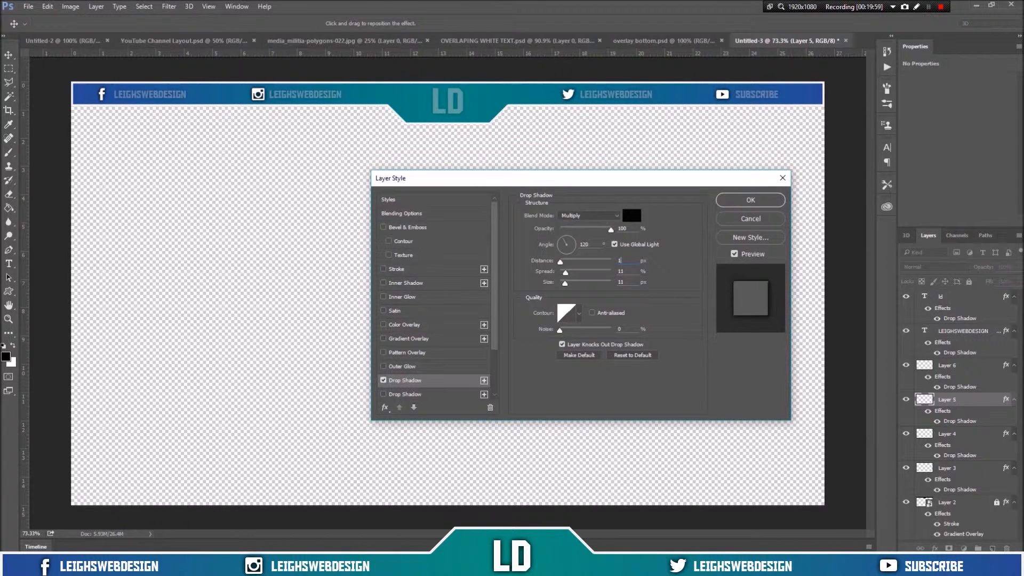
text(0)
click(739, 202)
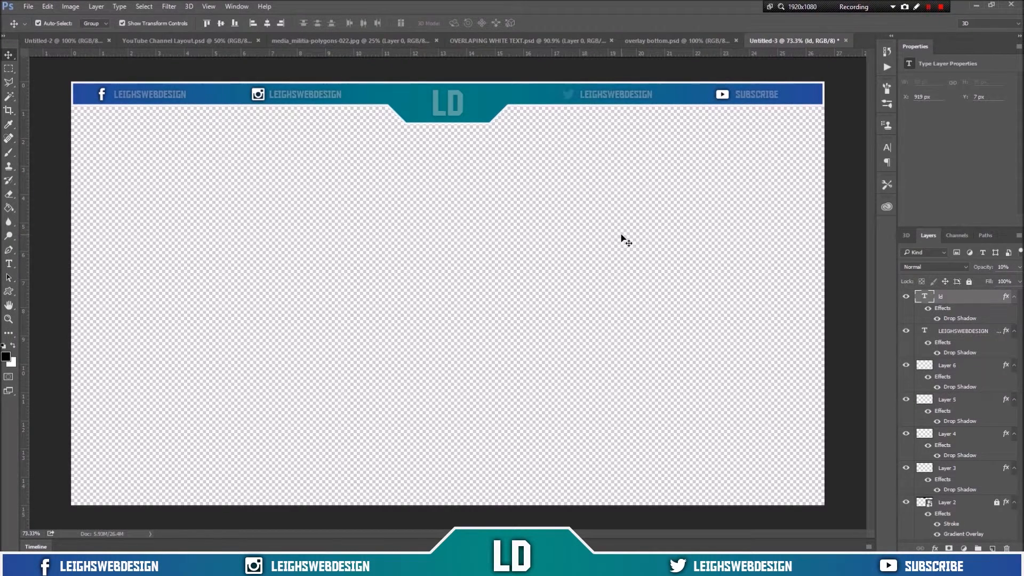
Step: Delete the faded LD text layer
key(1)
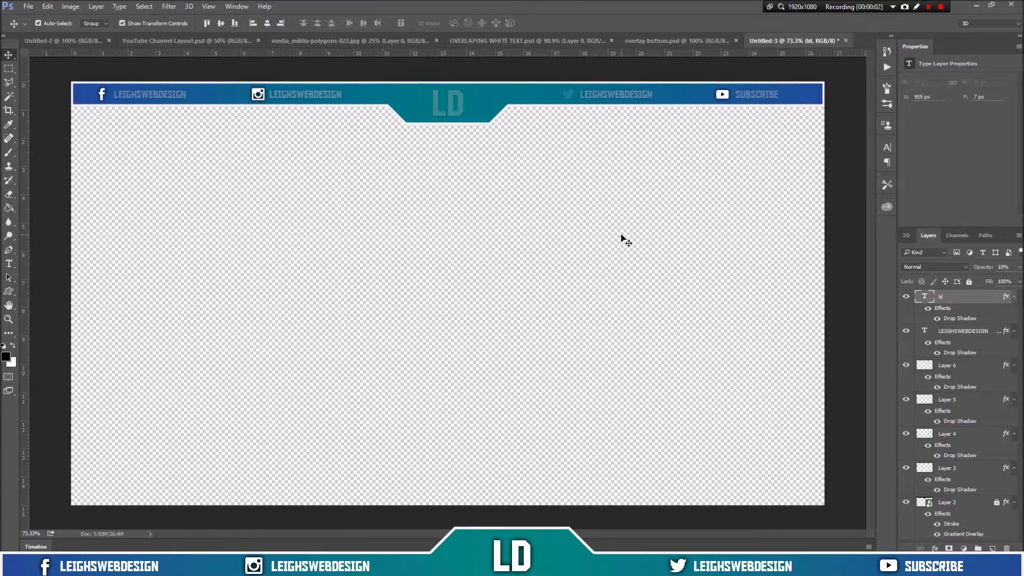
right_click(960, 296)
click(722, 135)
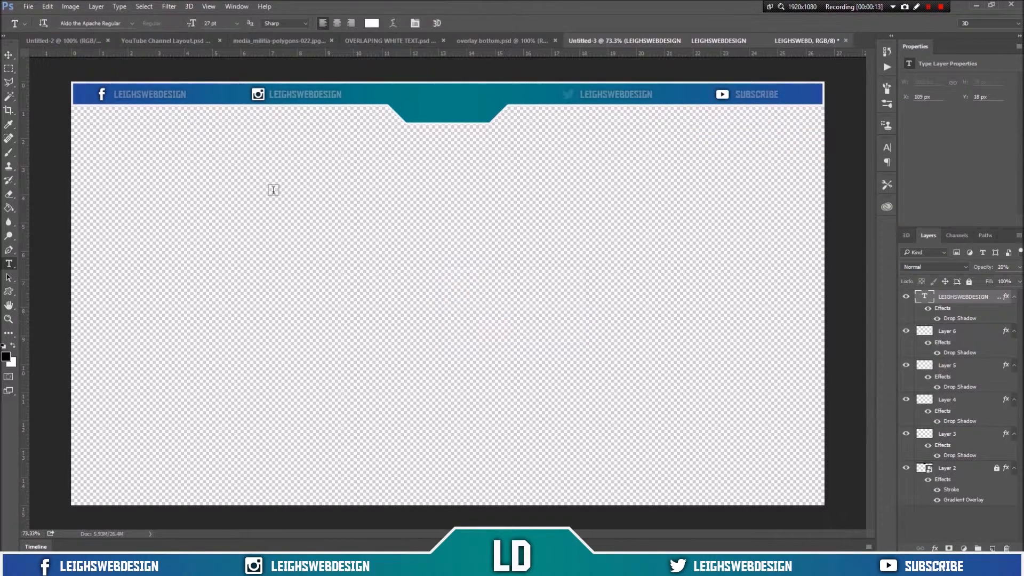
Step: Add a new white LD text in the notch, adjust its font size and move it into place
drag(440, 101, 421, 102)
drag(203, 24, 233, 25)
click(454, 23)
key(v)
drag(454, 103, 457, 112)
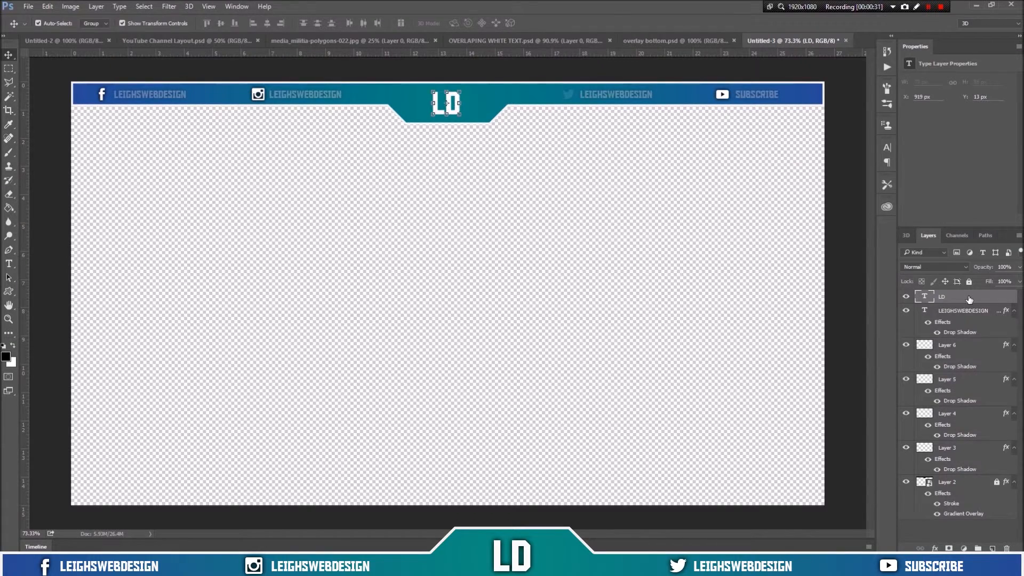
Step: Add a Drop Shadow effect to the new LD text layer
double_click(969, 297)
click(407, 380)
click(749, 199)
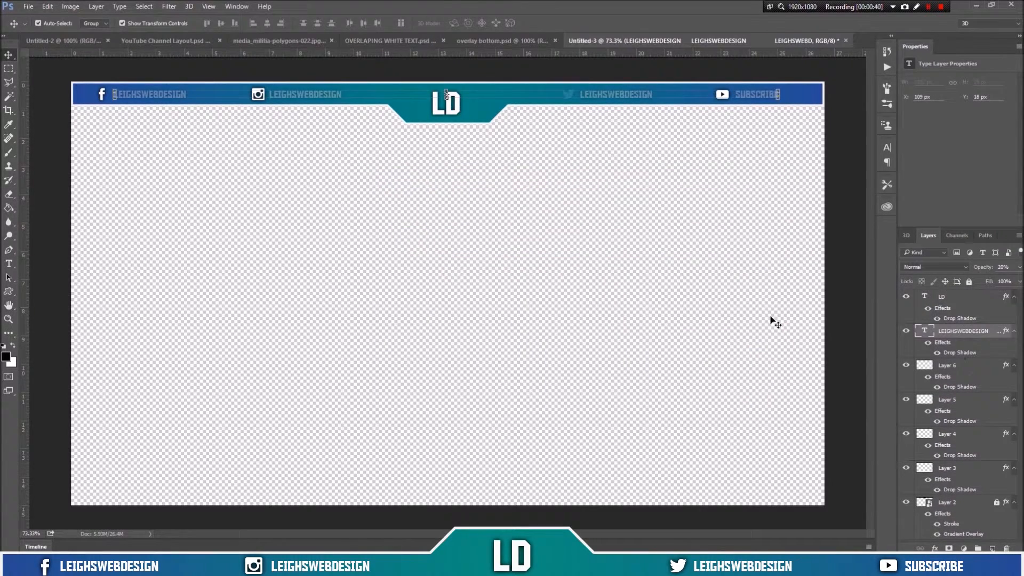
Step: Rework the channel-name text layer with the Type tool, restoring it to full opacity, and deselect
key(t)
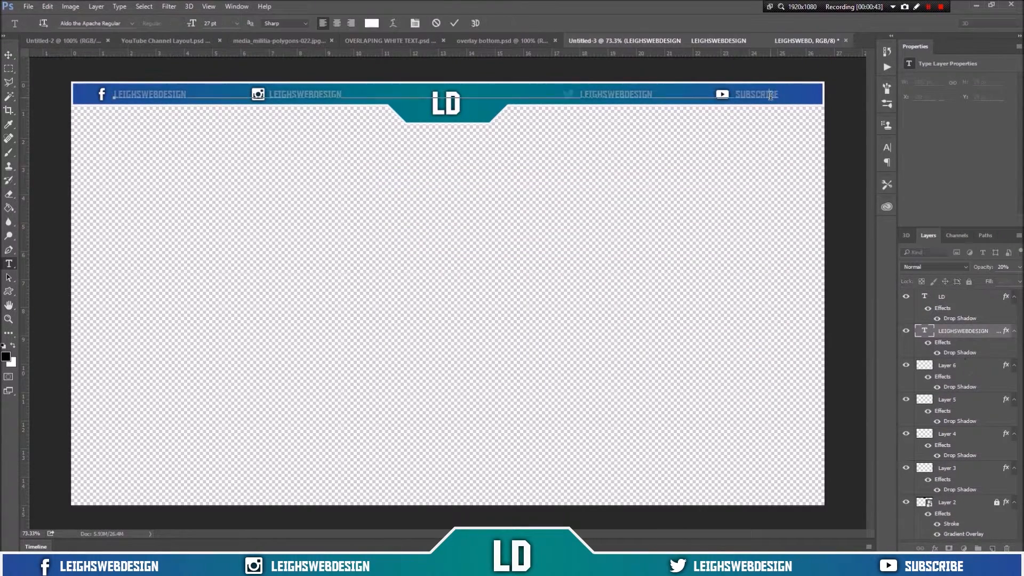
drag(779, 95, 114, 96)
key(Delete)
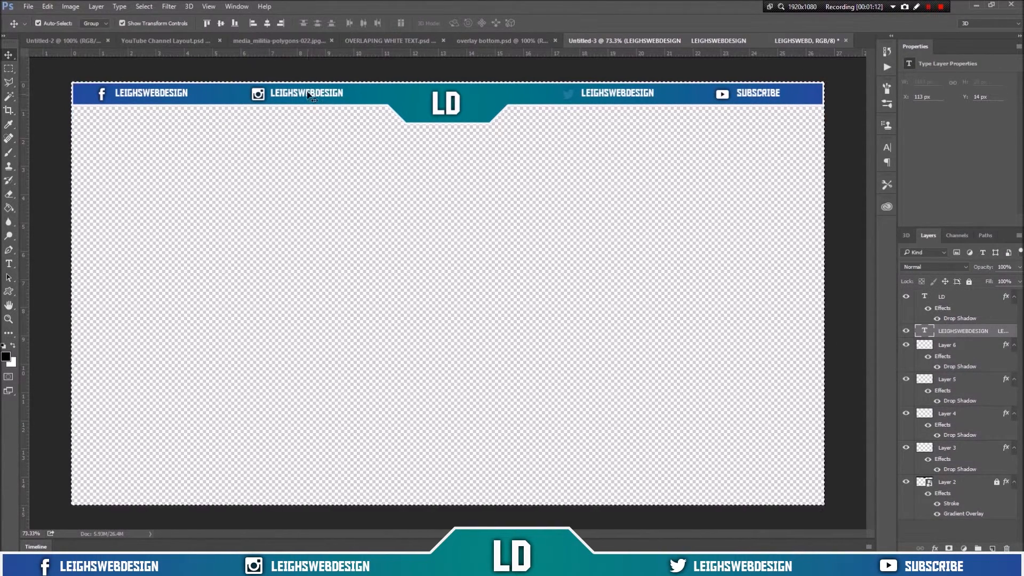
drag(310, 93, 309, 95)
key(ctrl+d)
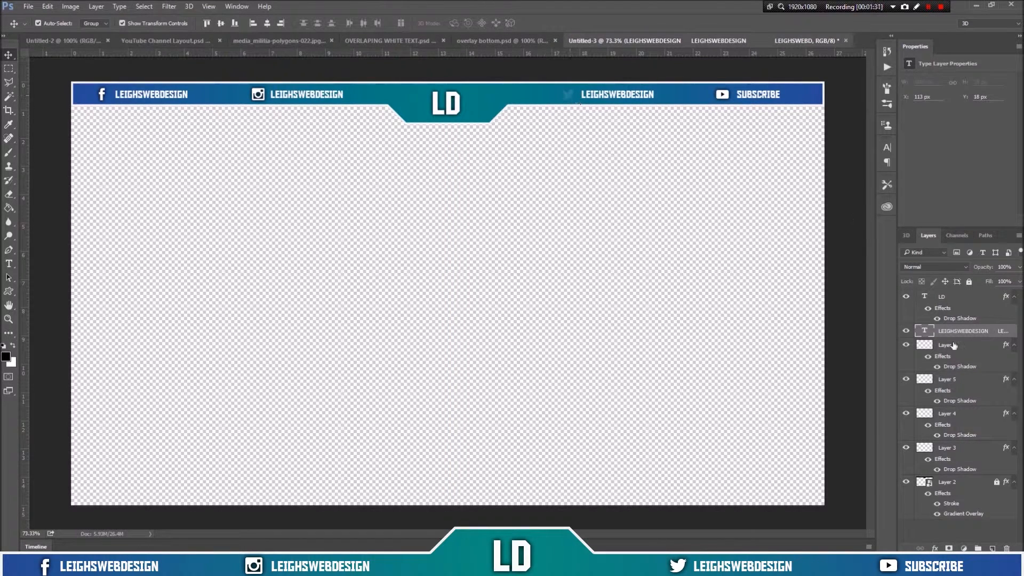
click(946, 346)
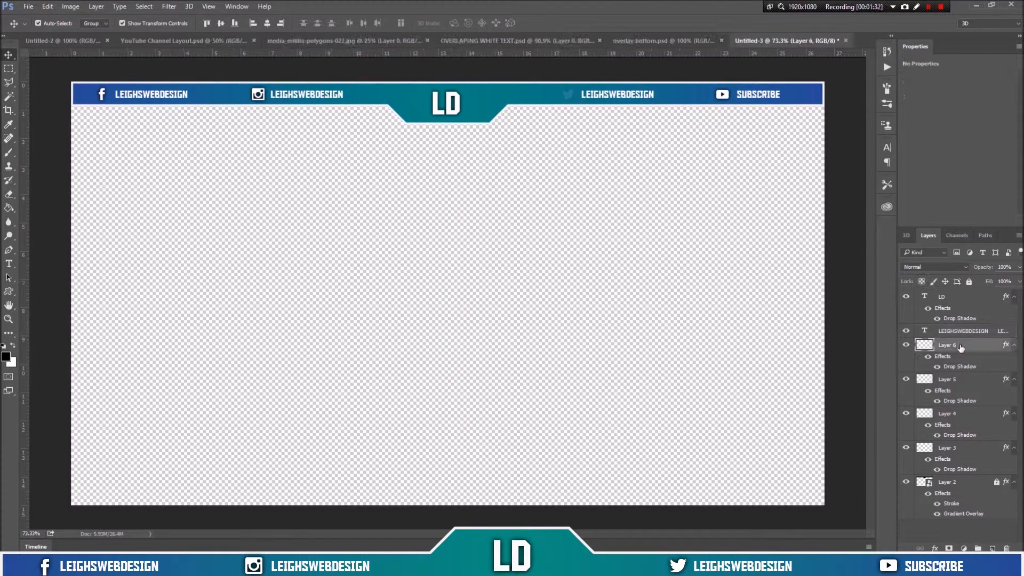
click(960, 379)
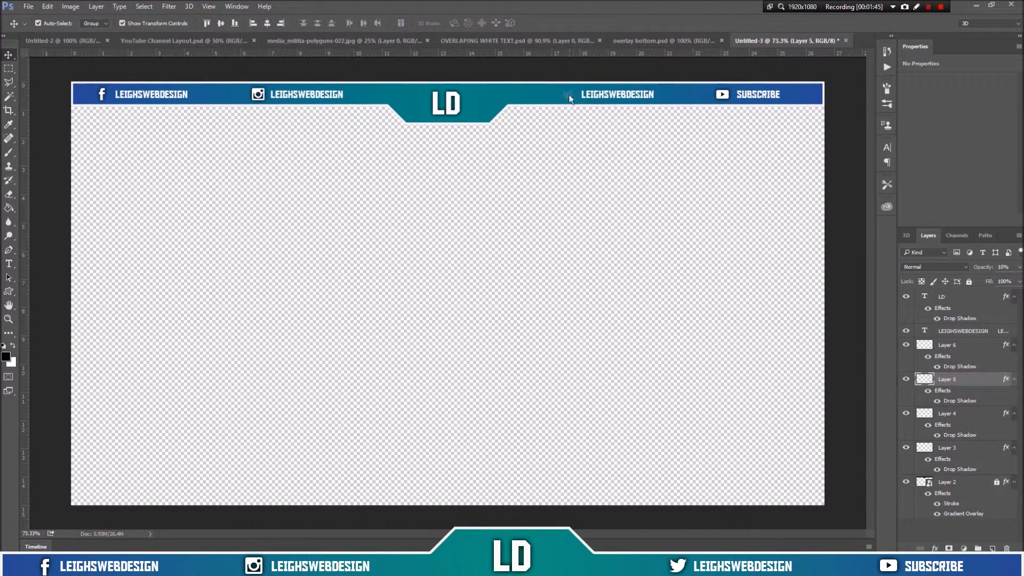
mouse_move(568, 95)
mouse_down()
mouse_move(576, 192)
mouse_move(566, 95)
mouse_up()
double_click(969, 401)
Step: Open the twitter-iso-white.png image file
click(28, 6)
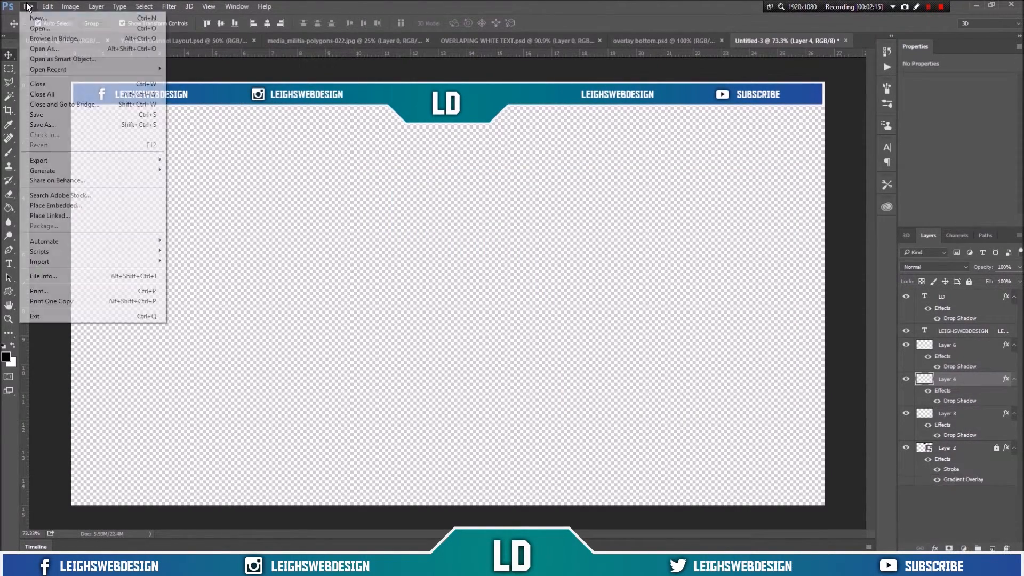
click(39, 28)
click(300, 206)
click(816, 556)
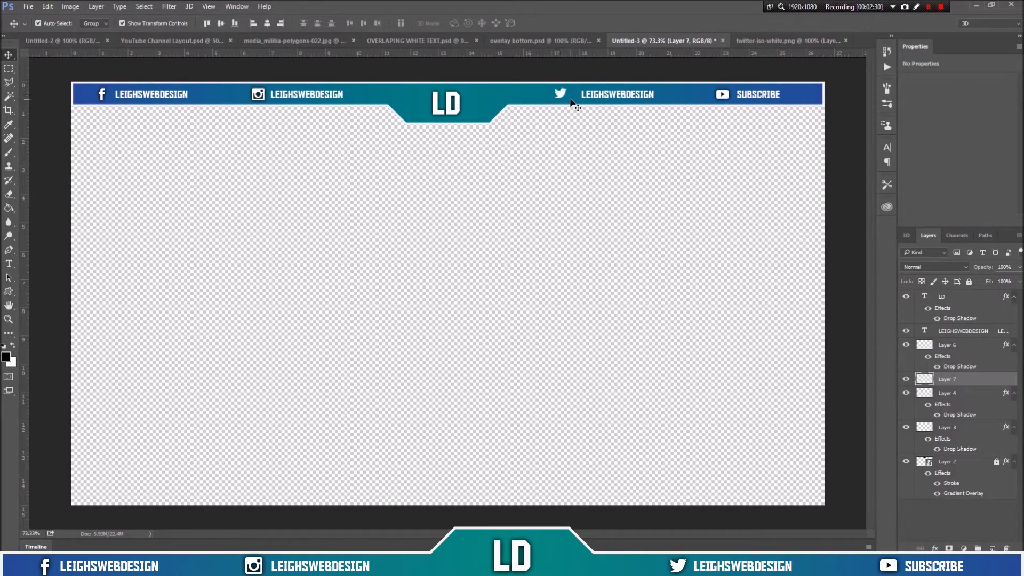
Step: Bring the white Twitter icon into the overlay and transform it into place beside the Twitter label
drag(571, 100, 567, 96)
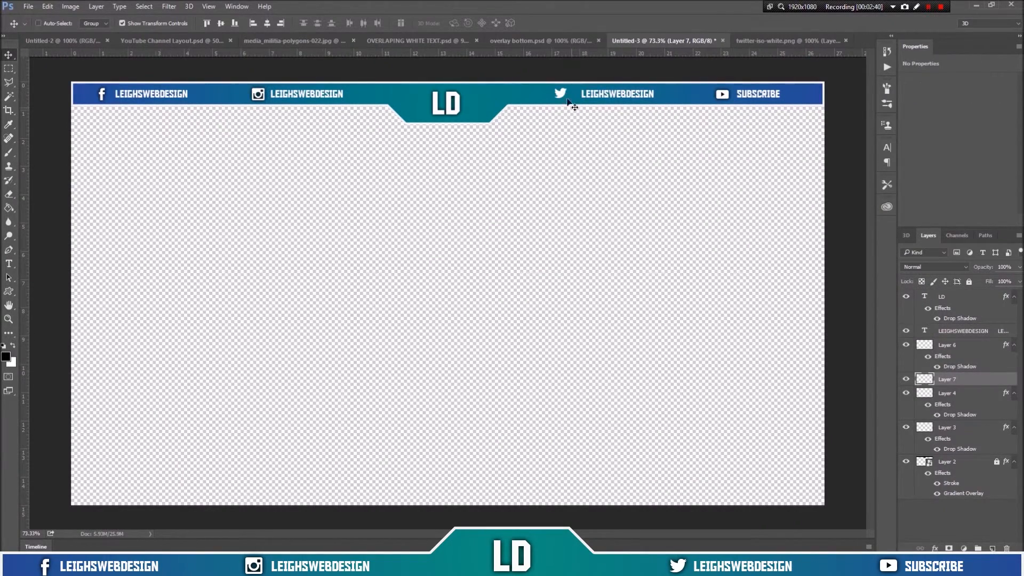
key(ctrl+t)
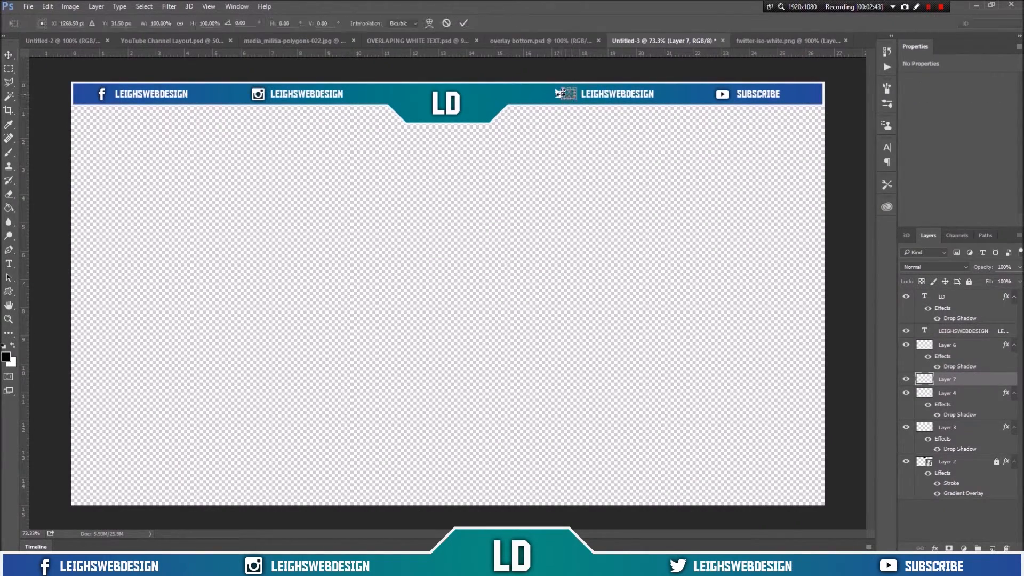
drag(563, 97, 573, 99)
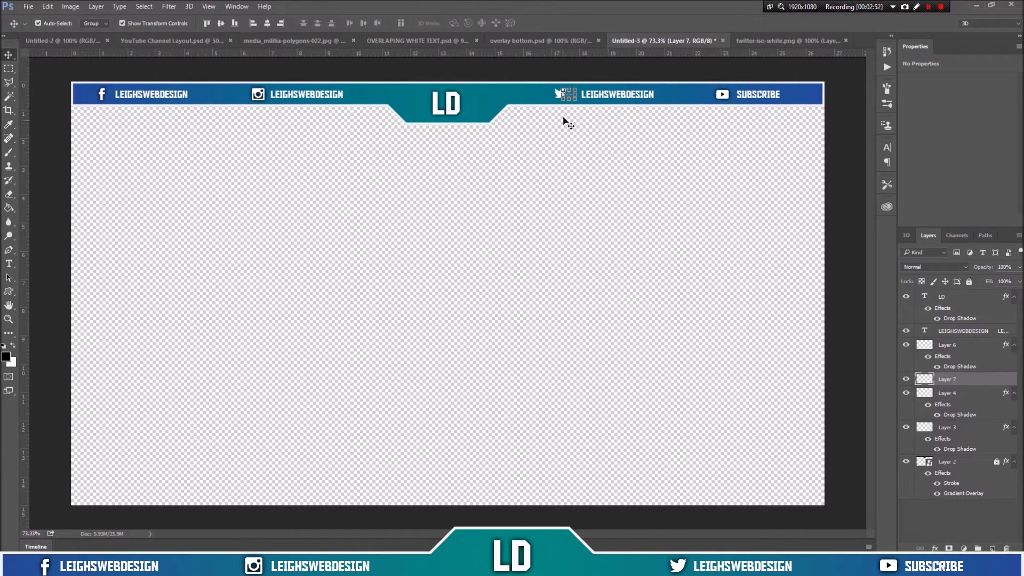
drag(563, 96, 557, 93)
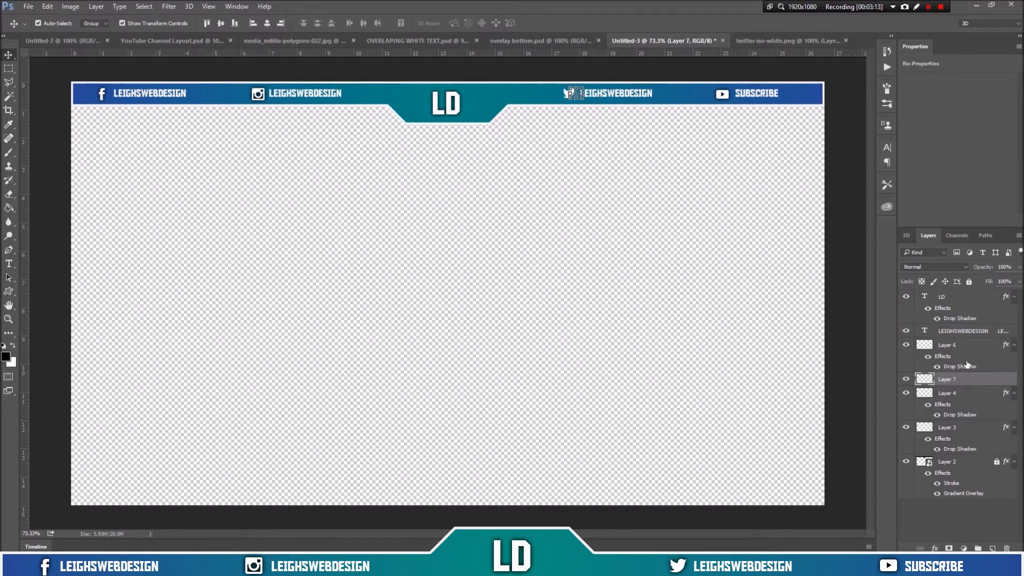
Step: Copy Layer 6's drop shadow onto the new Twitter icon layer
drag(960, 367, 570, 95)
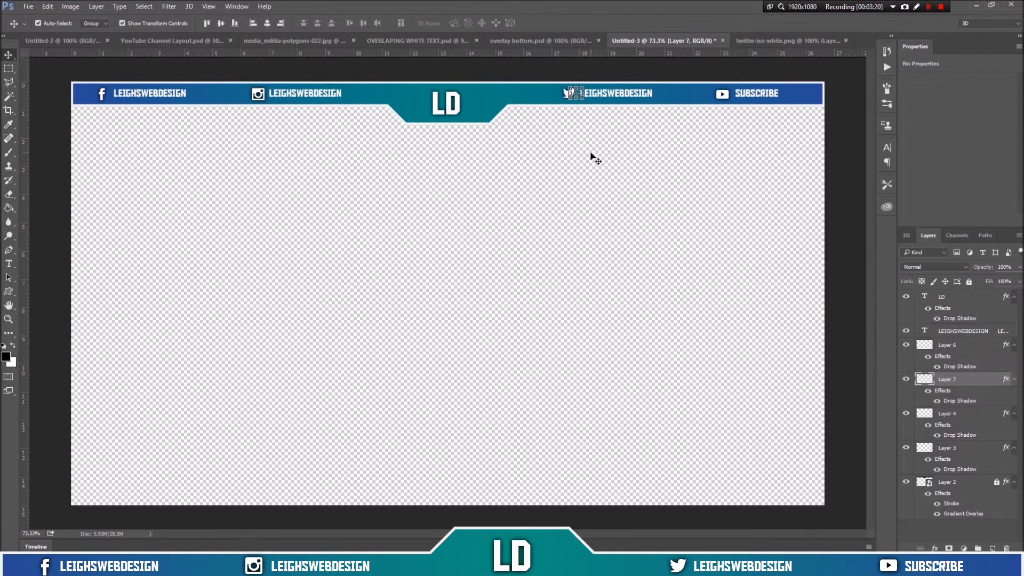
click(589, 155)
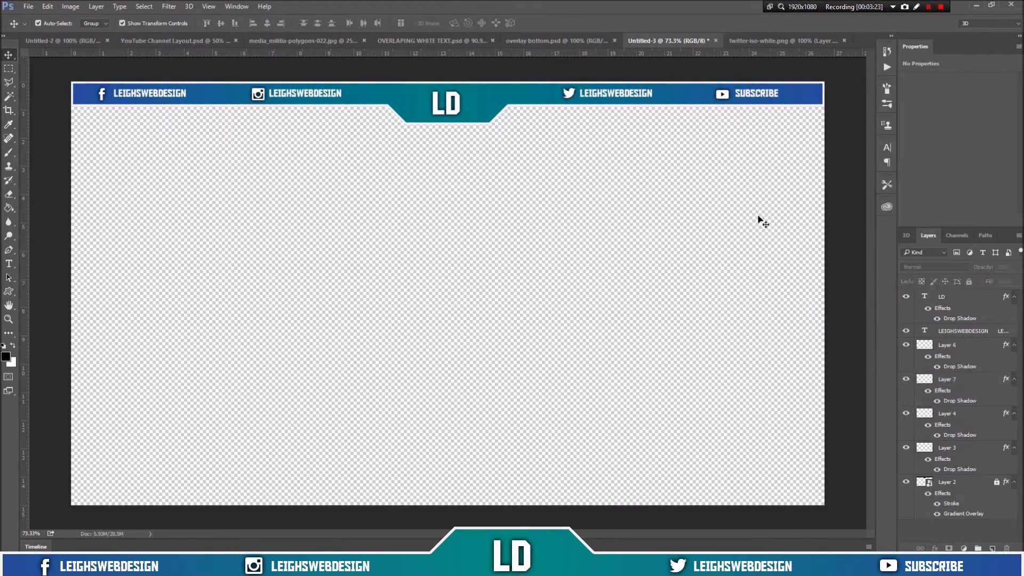